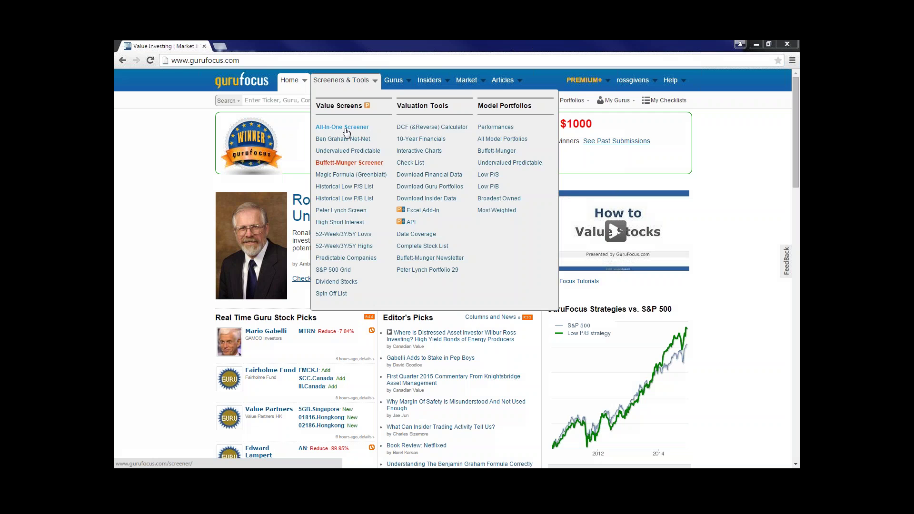
- Open the All-In-One Screener and view the upper-limit choices of the Return On Tangible Assets filter
click(346, 132)
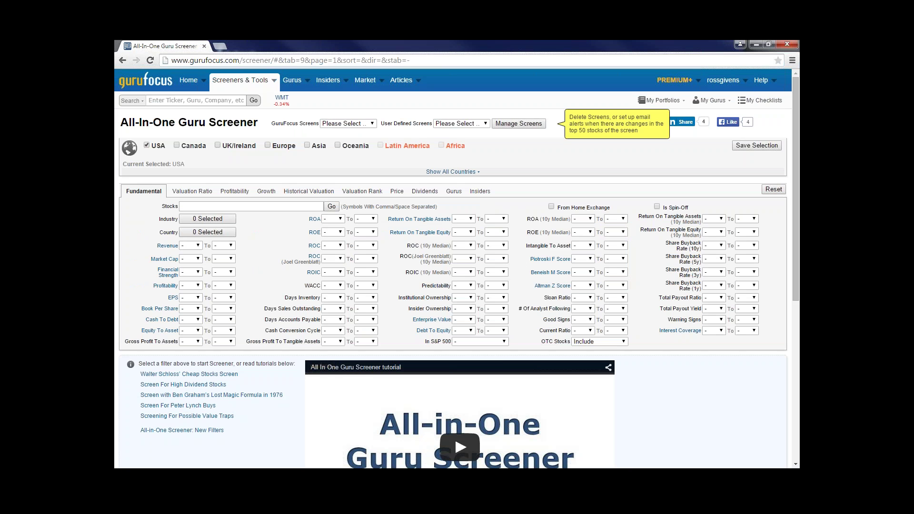
click(503, 219)
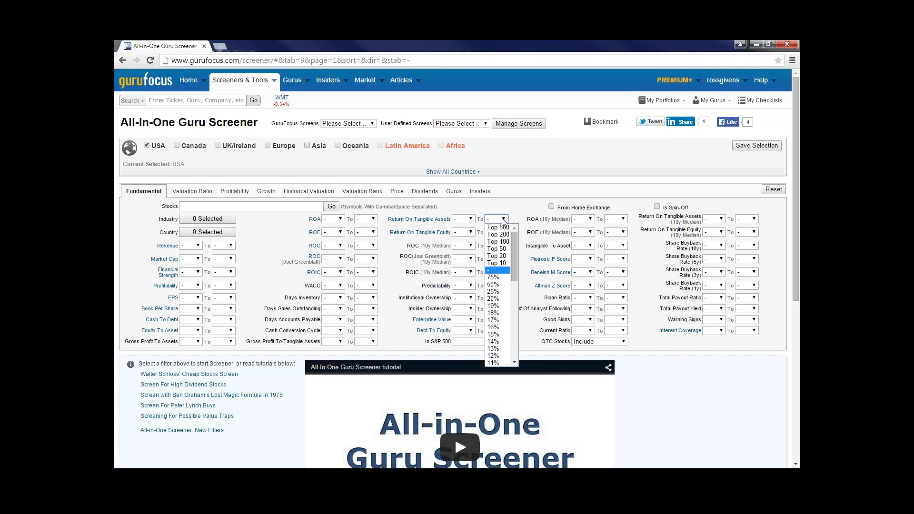
click(521, 213)
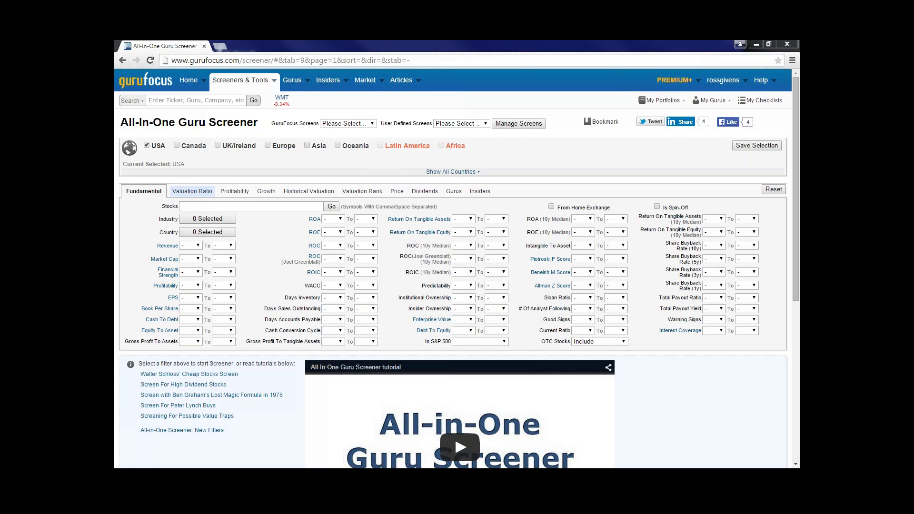
- Look over the valuation ratio filters and the lower and upper limit choices for P/E(TTM)
click(193, 191)
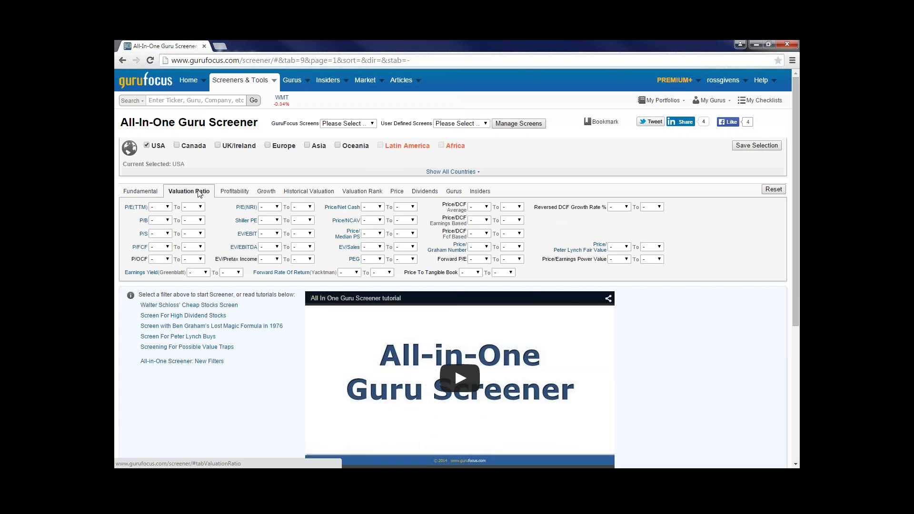
click(167, 207)
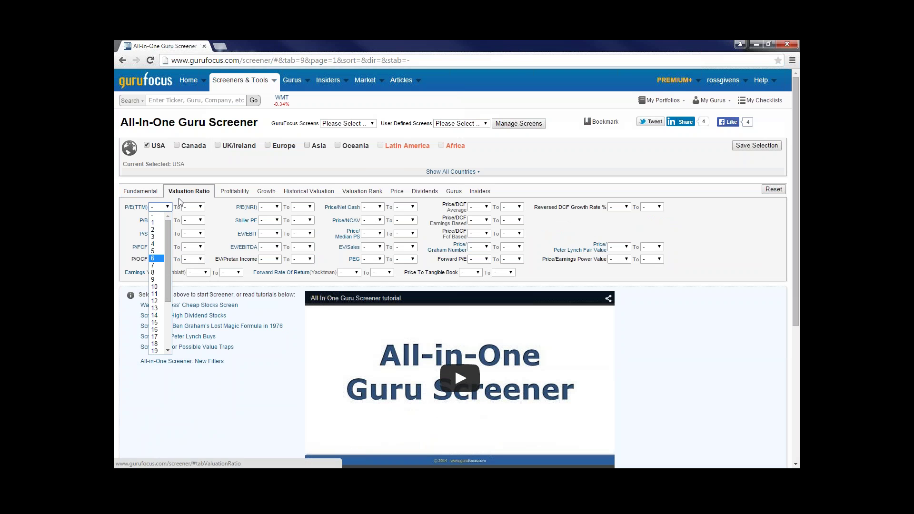
click(200, 208)
click(200, 207)
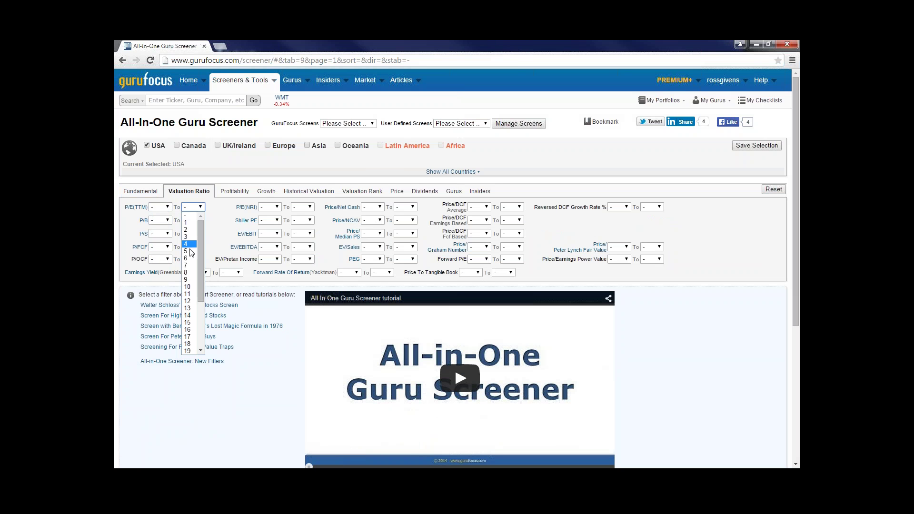
click(248, 357)
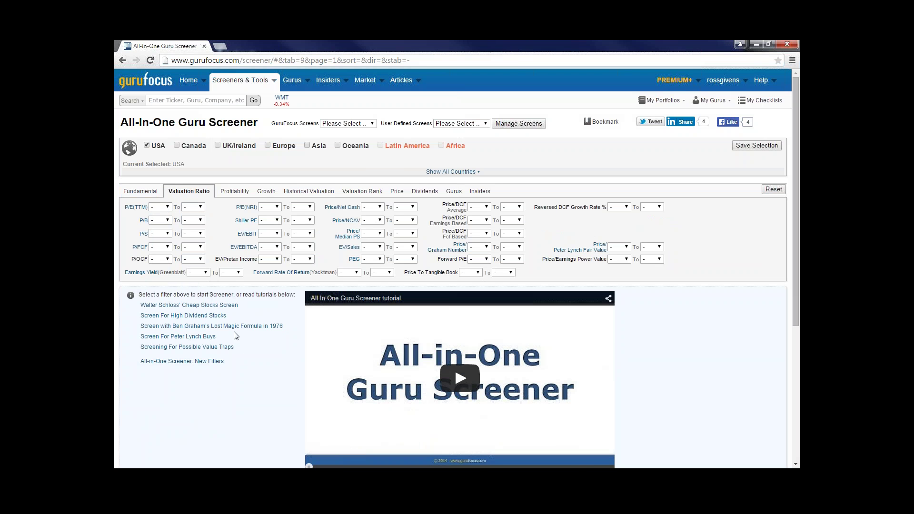
- Look through the profitability, growth and guru filters, including the list of selectable gurus
click(235, 192)
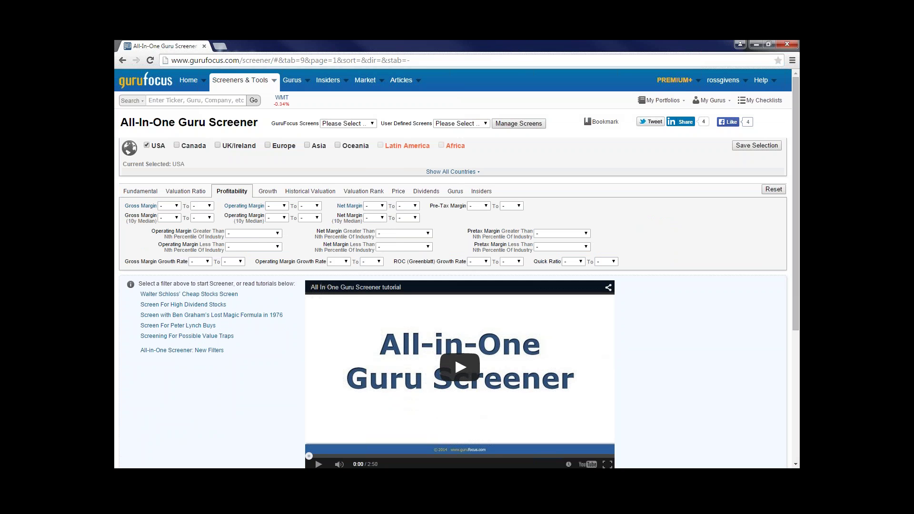
click(270, 190)
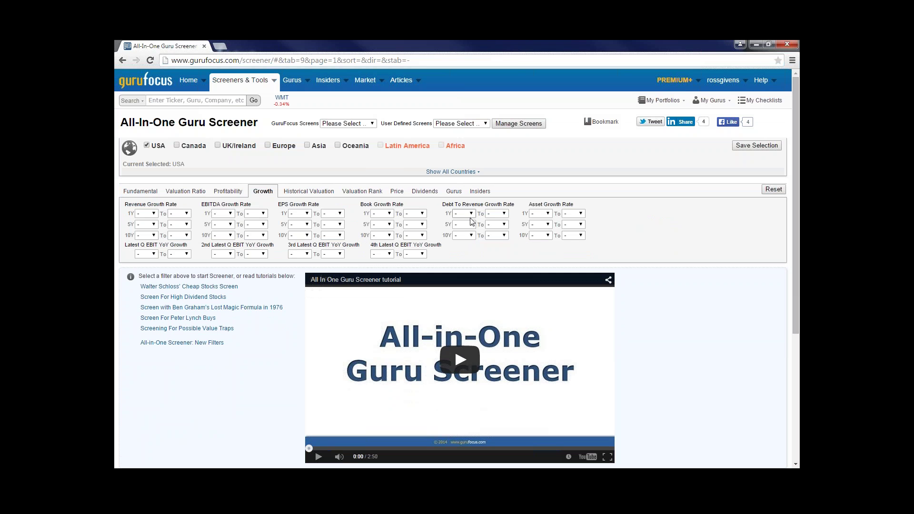
click(454, 191)
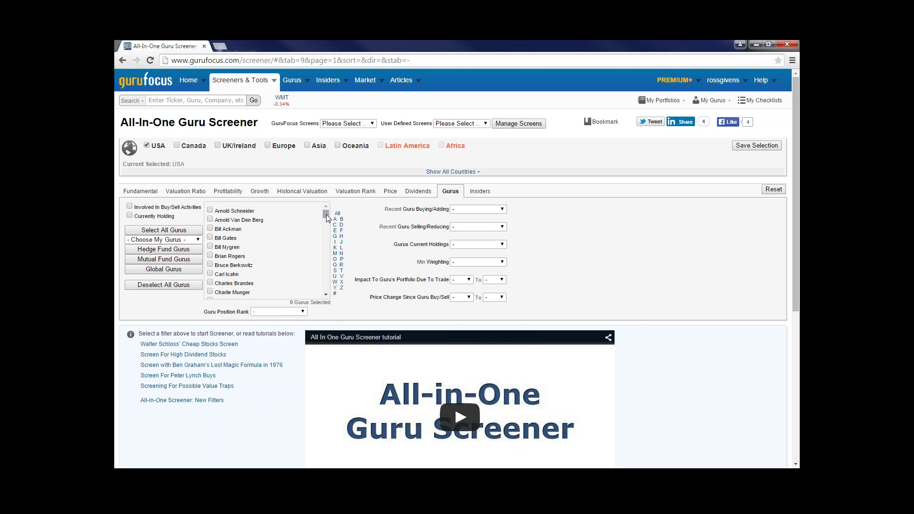
drag(327, 213, 327, 212)
- Examine the insider filters, checking the share and dollar choices for CEO Buying and the Duration choices
click(478, 191)
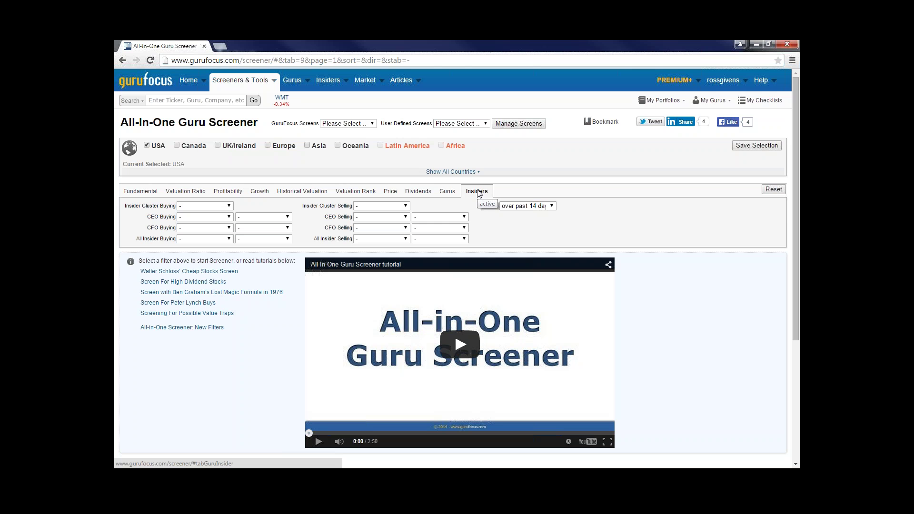
click(229, 217)
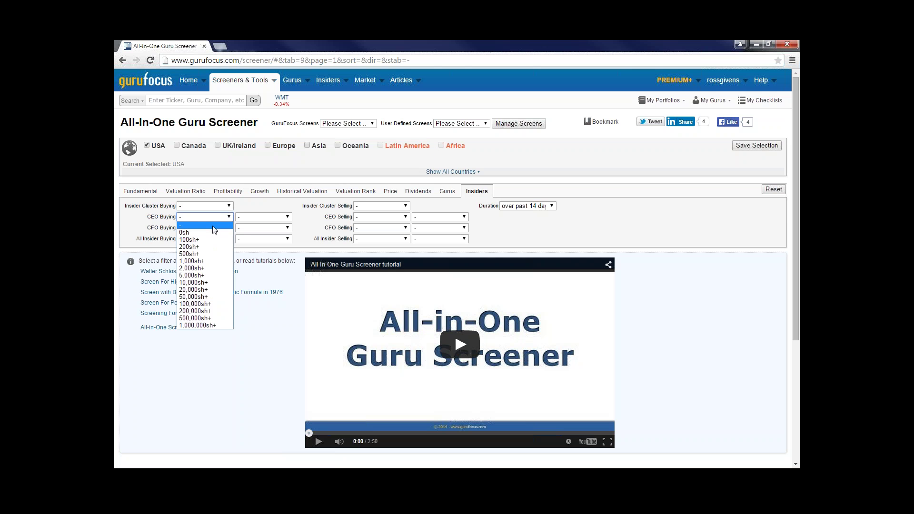
click(278, 217)
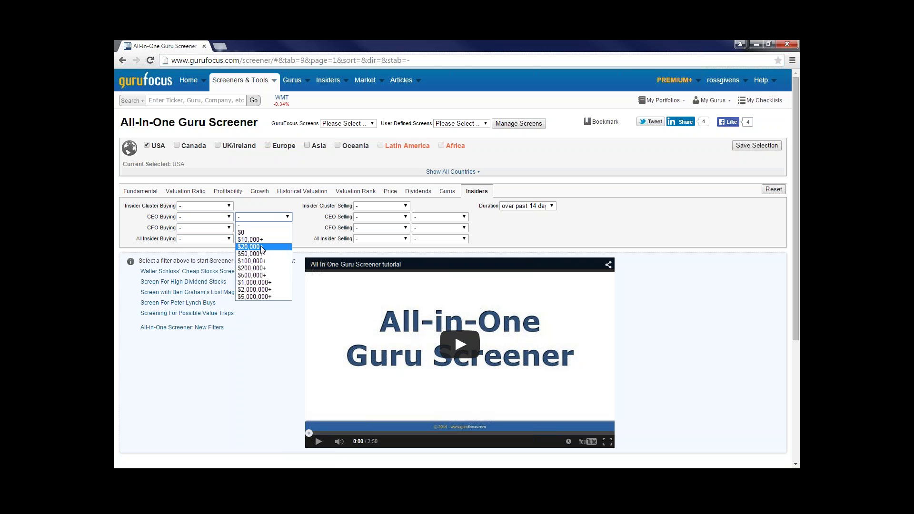
click(261, 320)
click(548, 206)
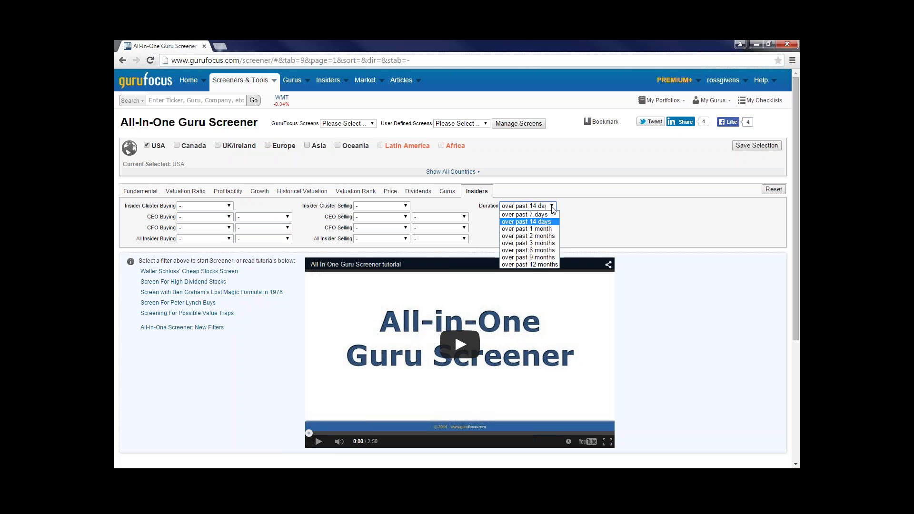
click(677, 300)
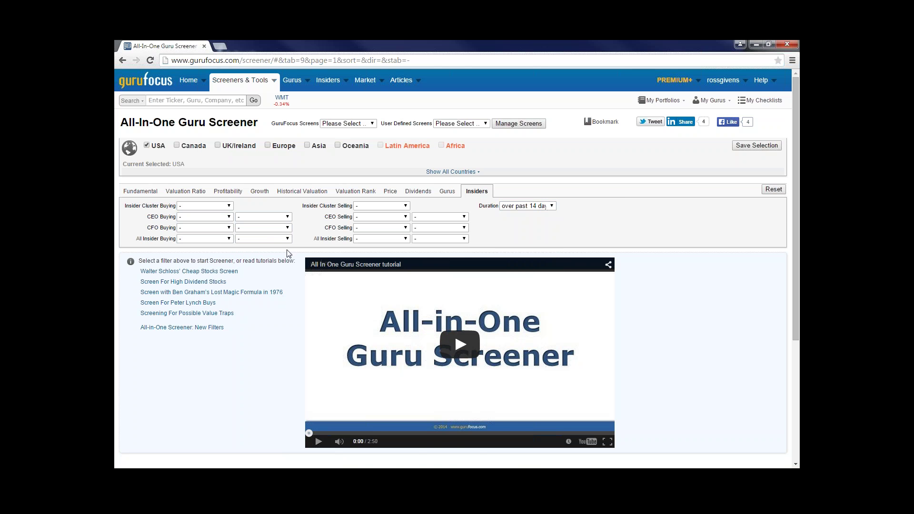
- Restrict the fundamental screen to companies whose country is USA
click(141, 191)
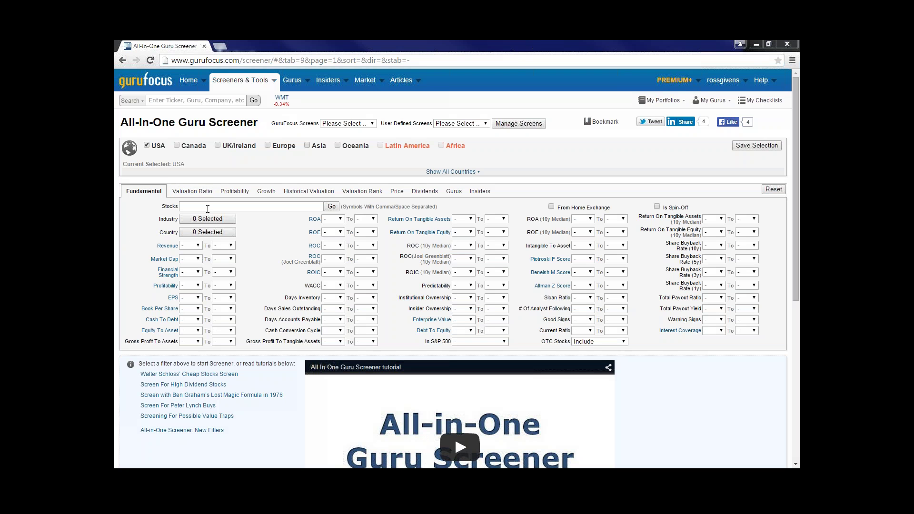
click(220, 235)
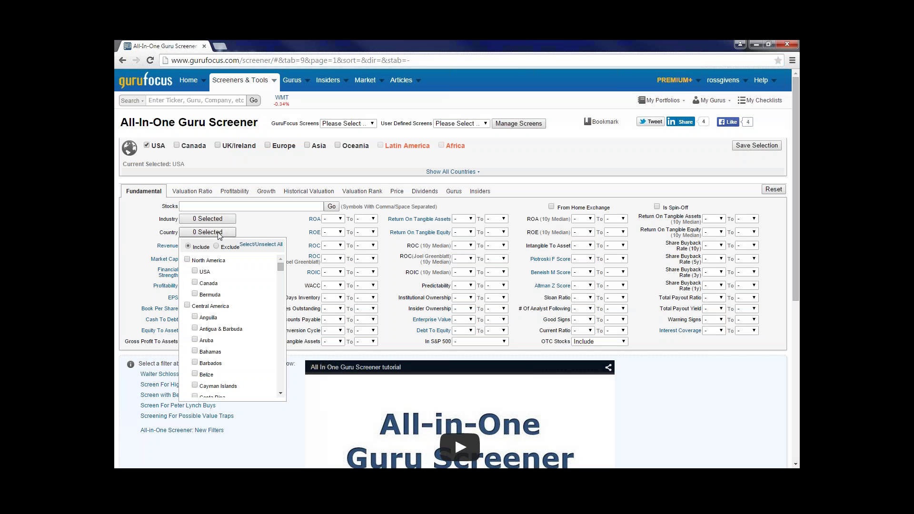
click(196, 271)
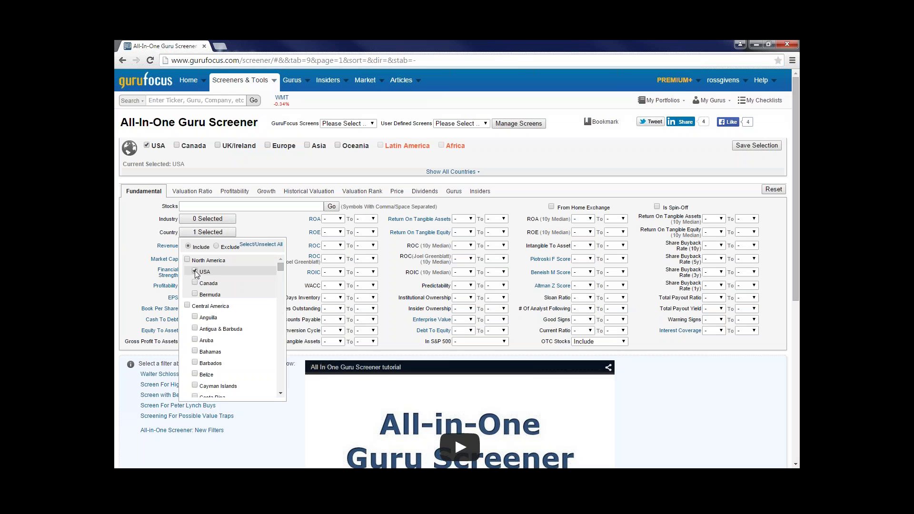
click(305, 438)
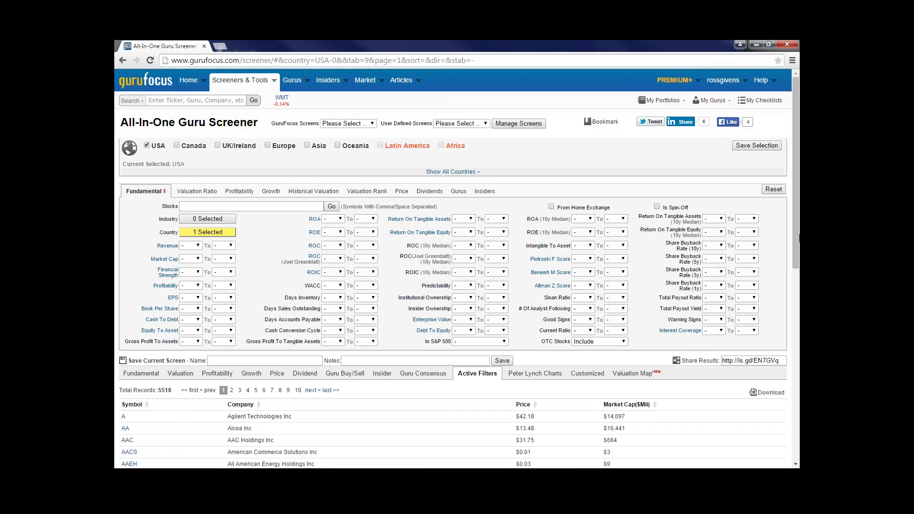
- Set the maximum P/E(TTM) valuation ratio to 15, leaving the minimum blank
drag(796, 173, 795, 181)
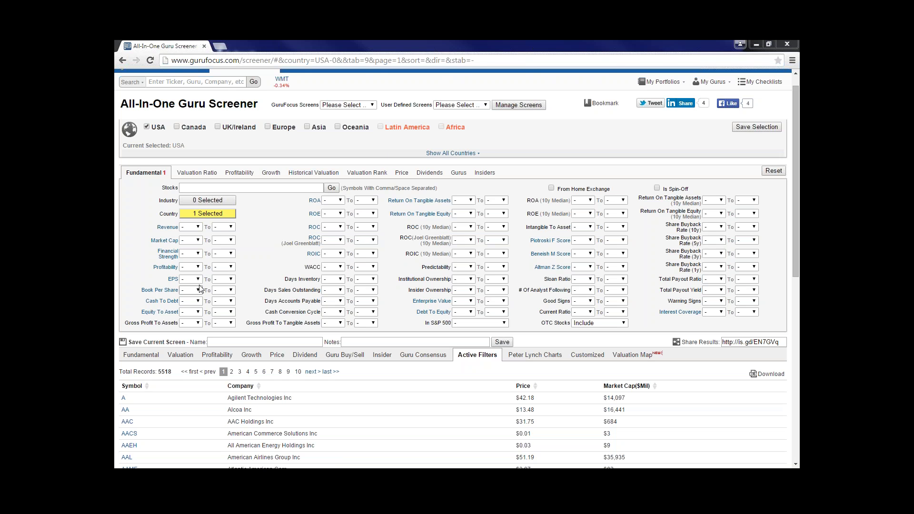
click(202, 173)
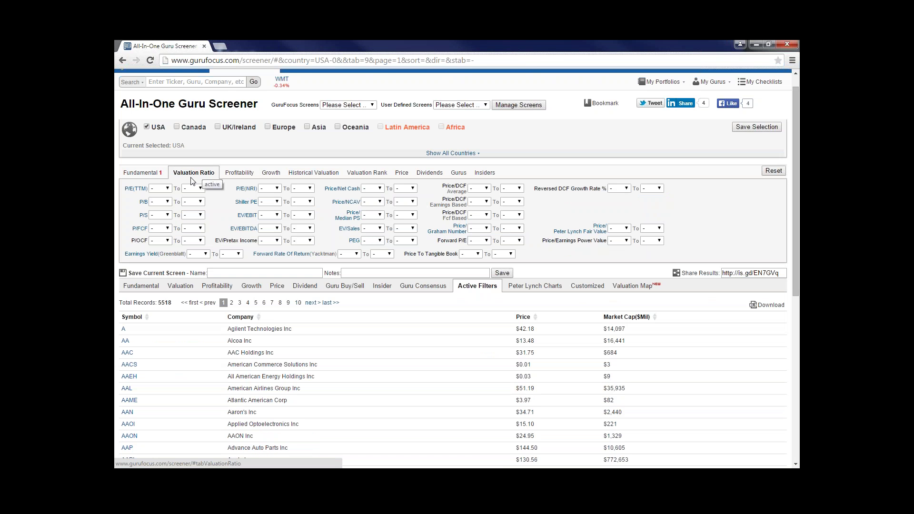
click(168, 190)
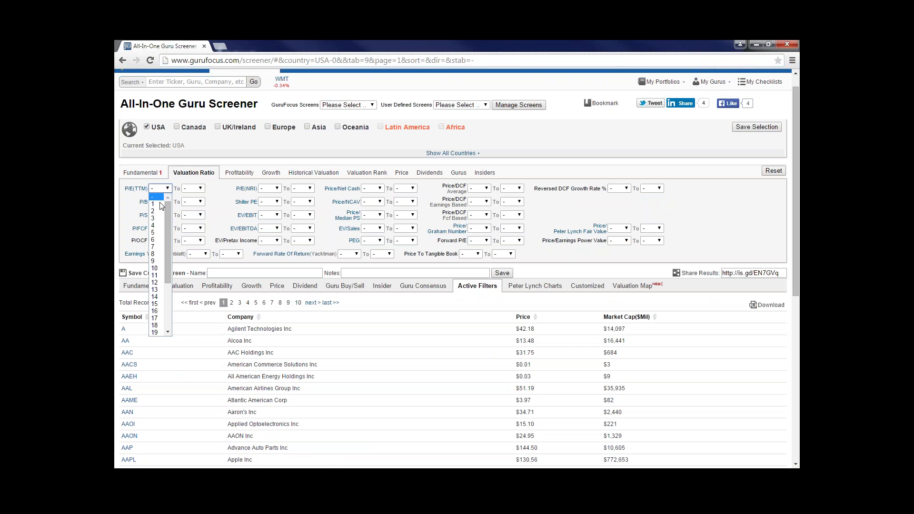
click(169, 192)
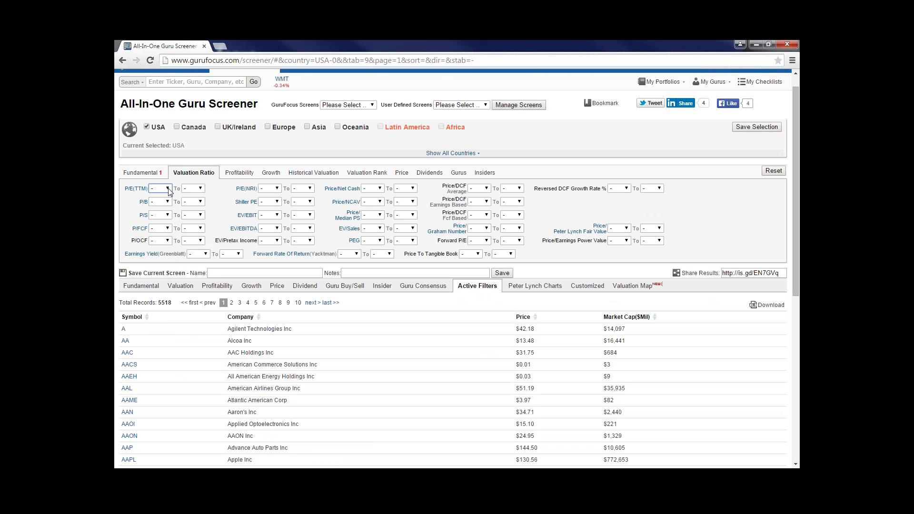
click(199, 189)
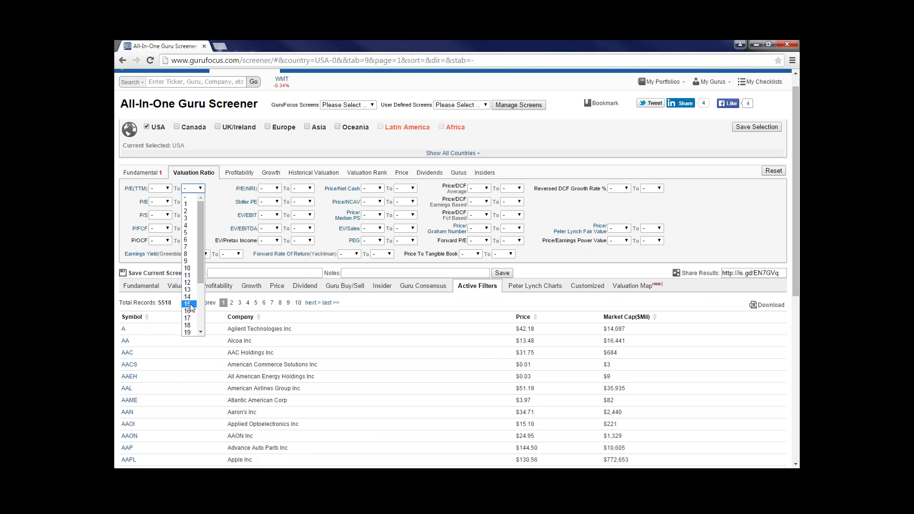
click(190, 304)
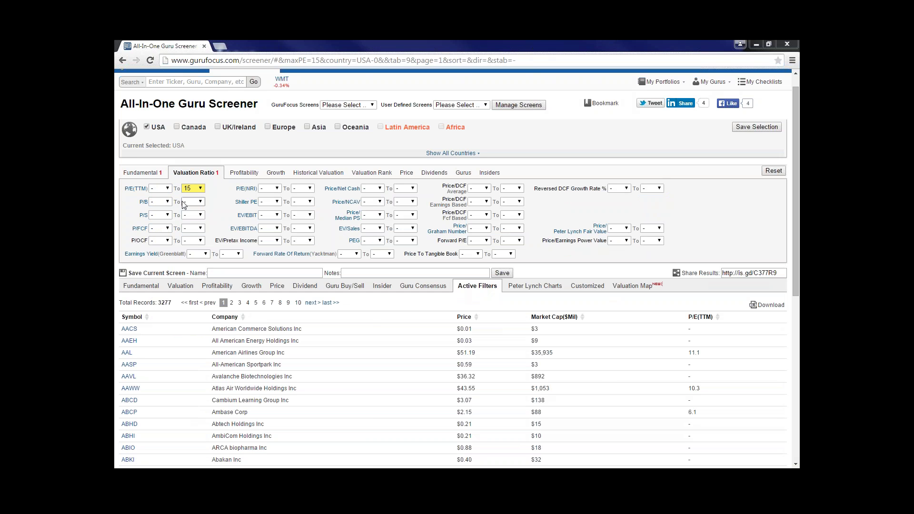
- Set the maximum P/B ratio to 1.5, leaving the minimum blank
click(167, 203)
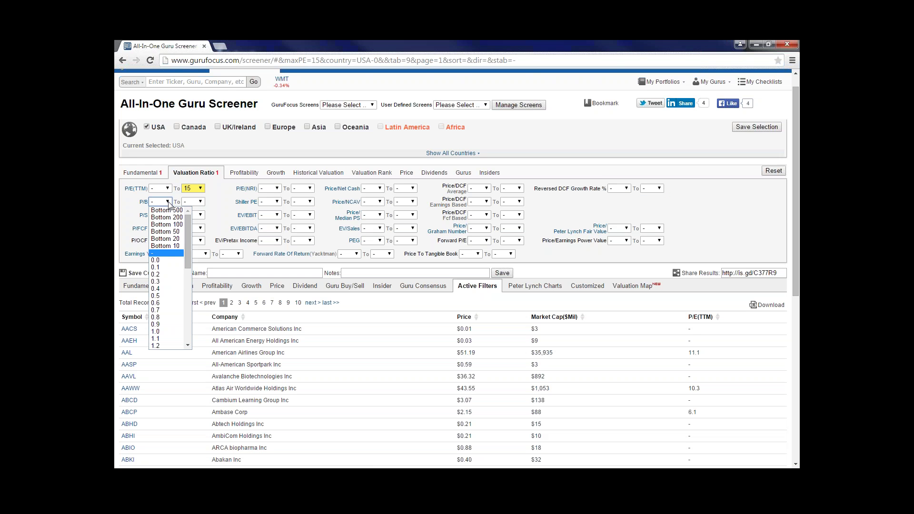
click(167, 202)
click(200, 203)
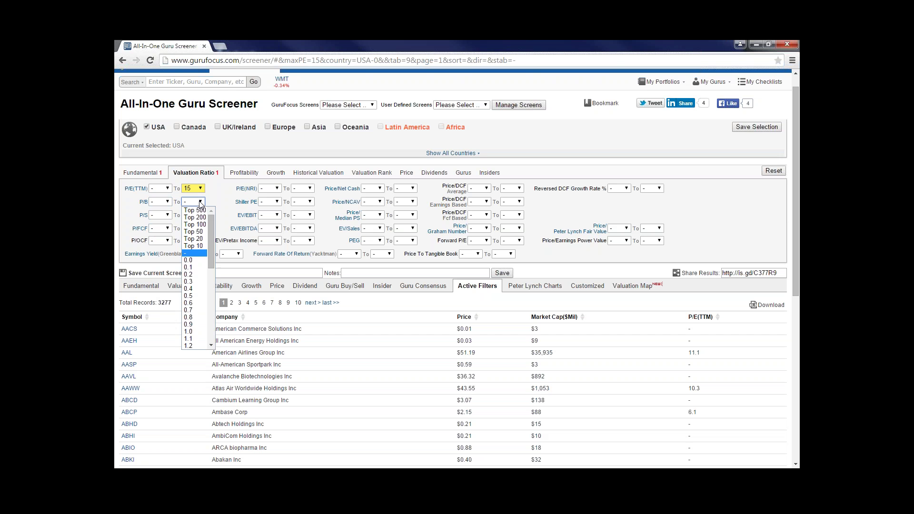
drag(210, 255, 208, 283)
click(198, 293)
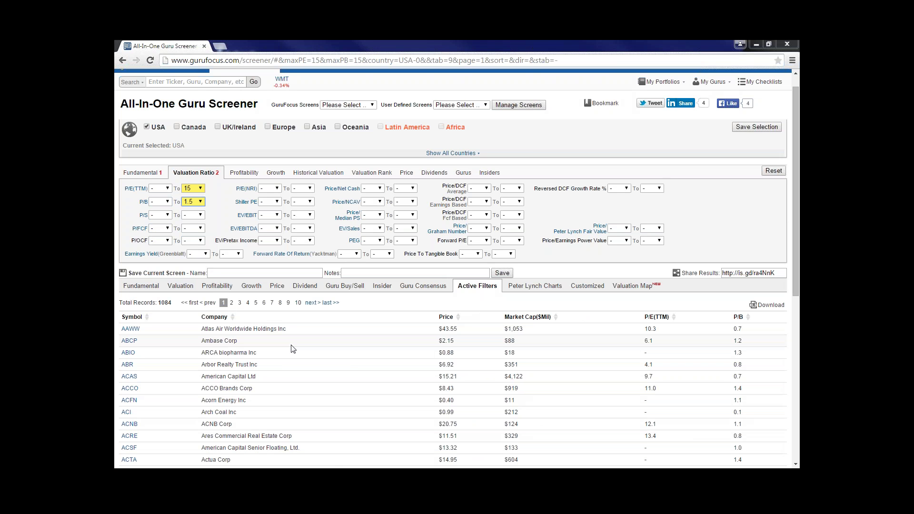
- Set the minimum 5-year Revenue Growth Rate to 10%
click(243, 177)
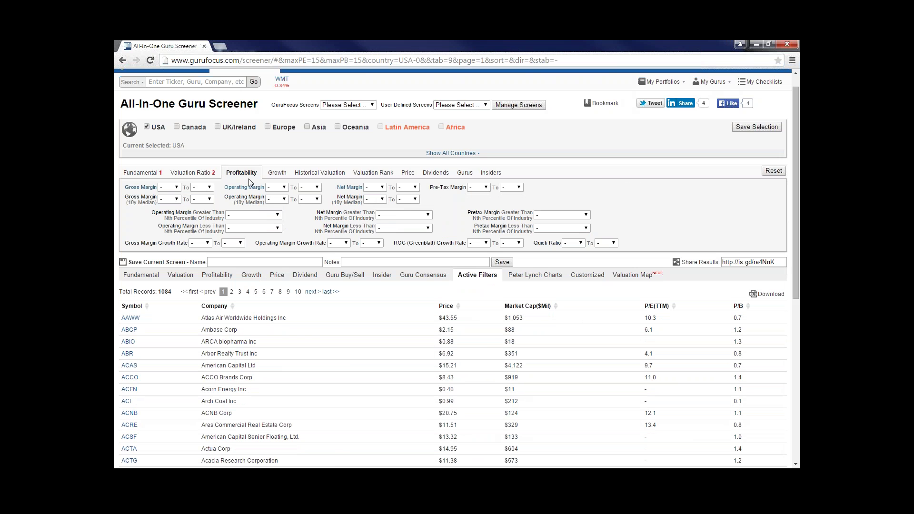
click(270, 175)
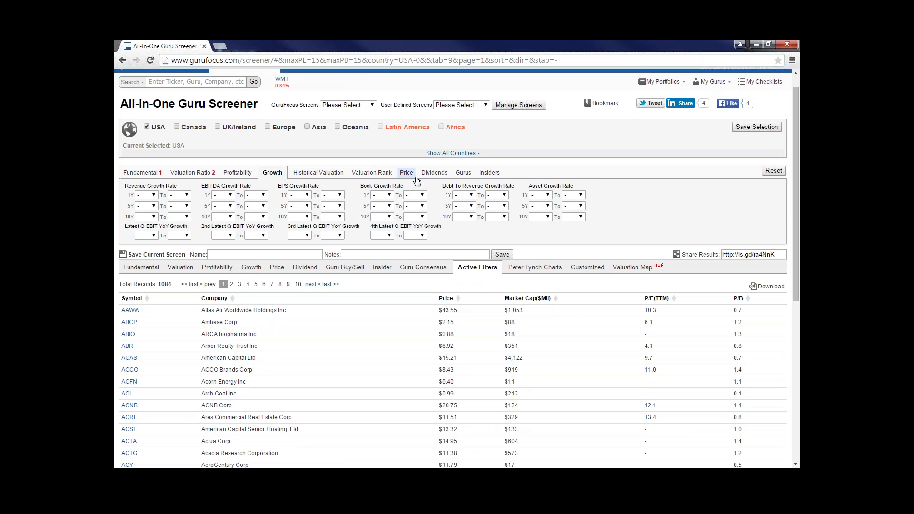
click(154, 207)
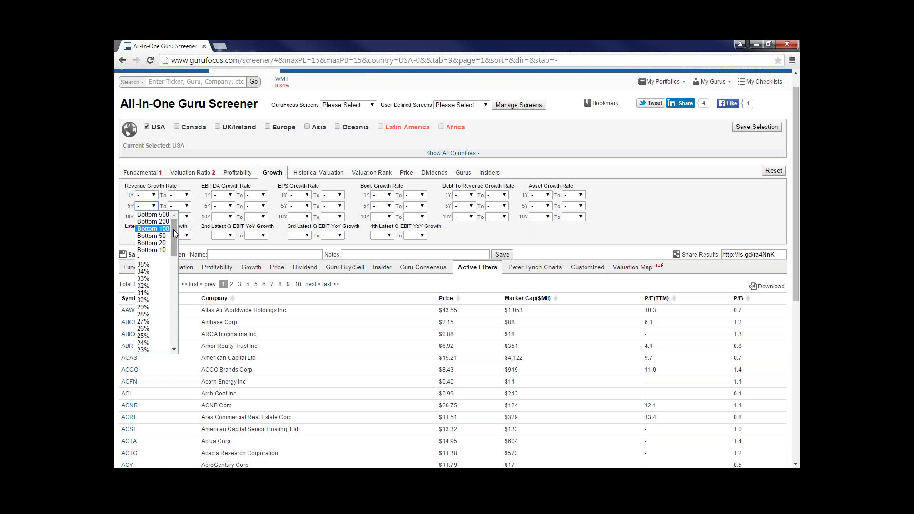
drag(174, 233, 169, 275)
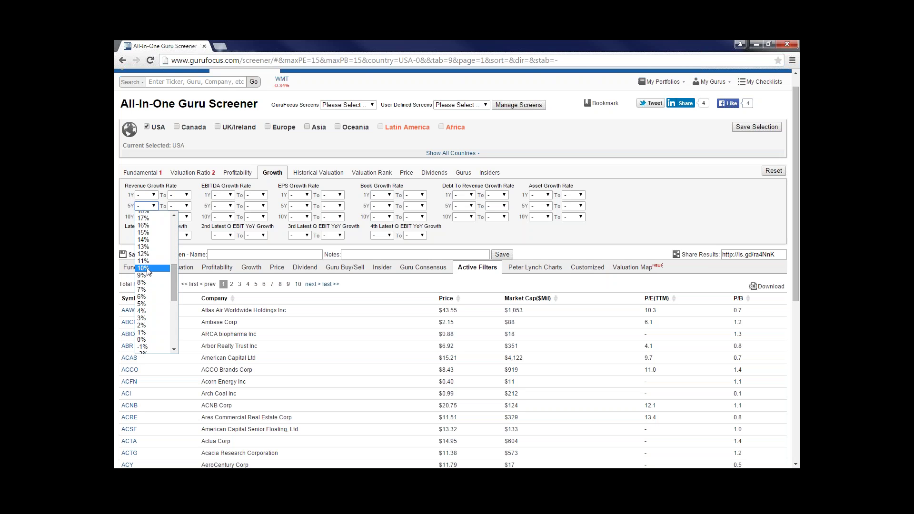
click(147, 268)
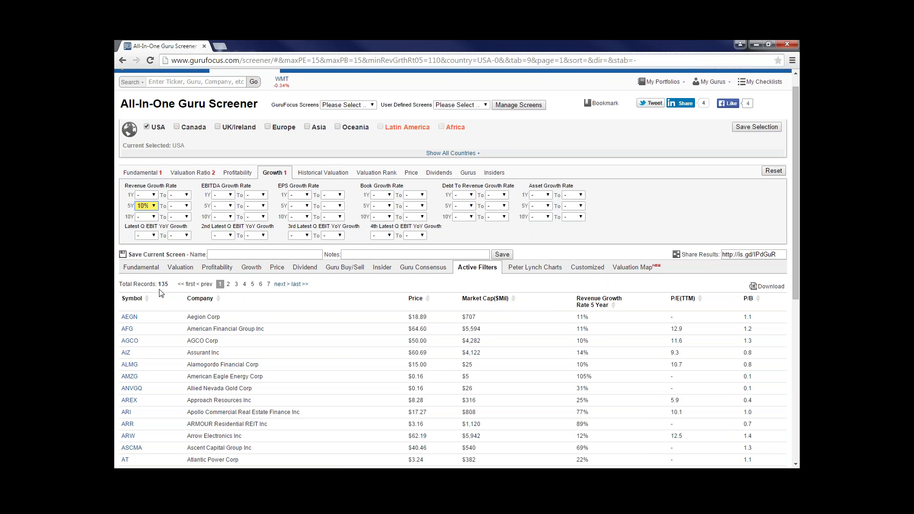
- Set the minimum 10-year Revenue Growth Rate to 8%
click(152, 217)
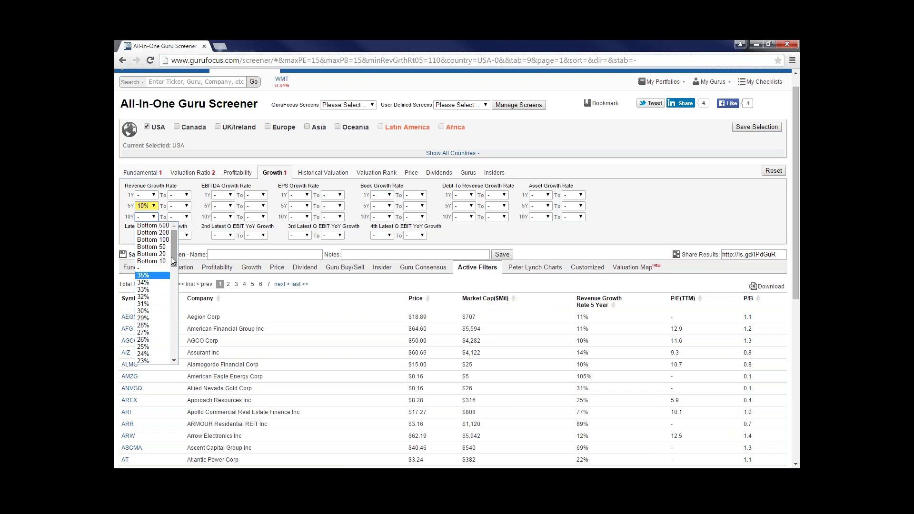
drag(172, 253, 179, 289)
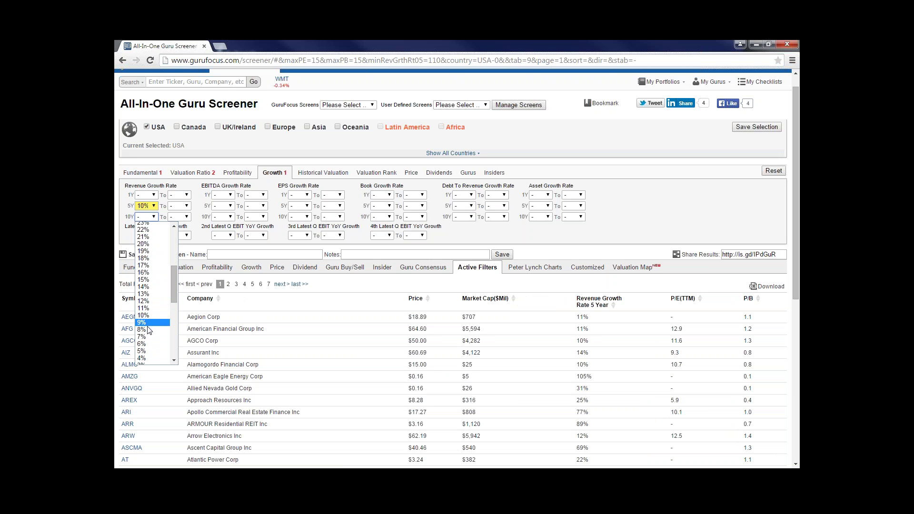
click(147, 329)
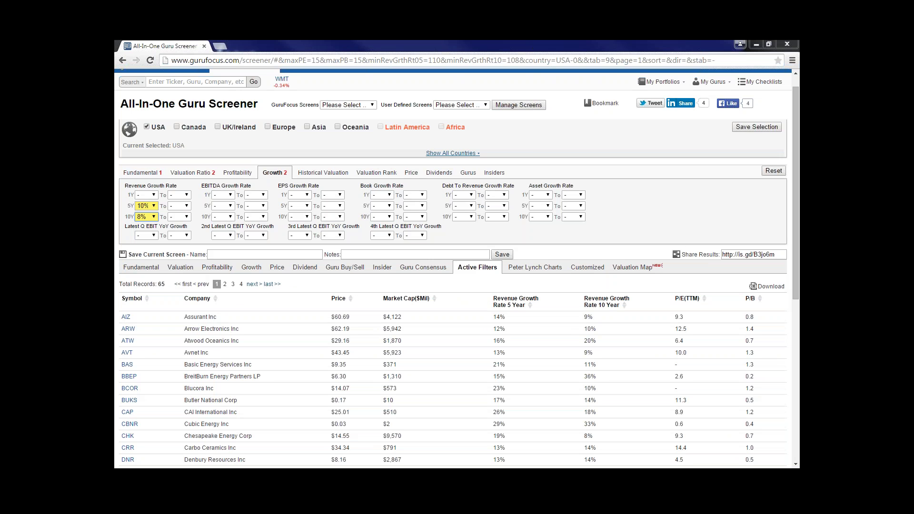
- Set the minimum years of dividend increase to 5 and highlight BreitBurn Energy Partners and National Oilwell Varco in the results
click(437, 173)
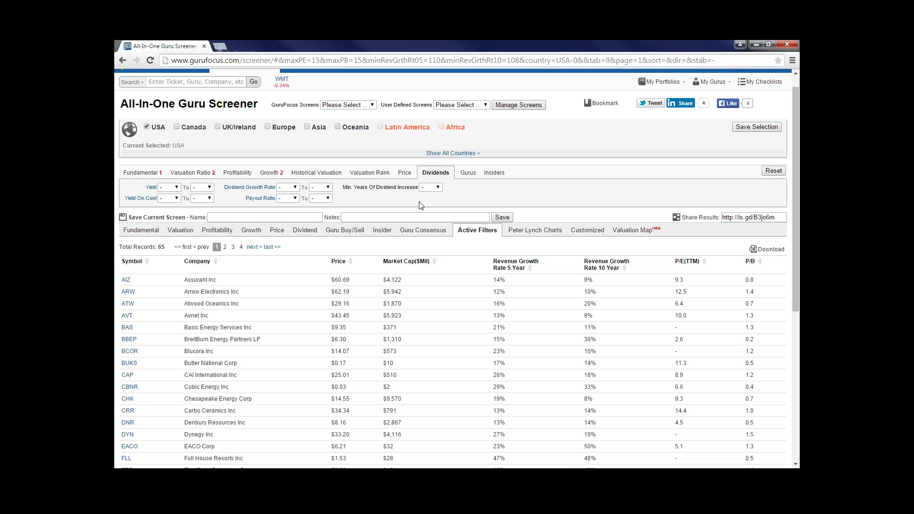
click(438, 188)
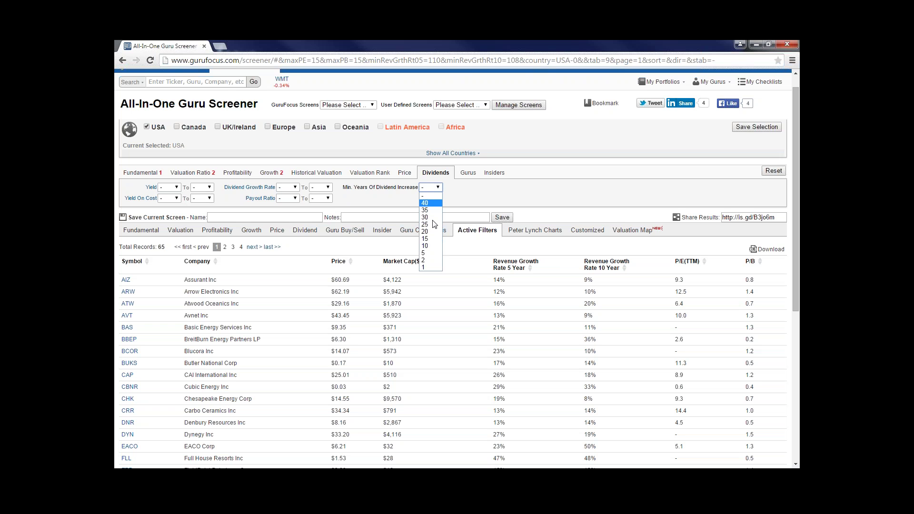
click(425, 253)
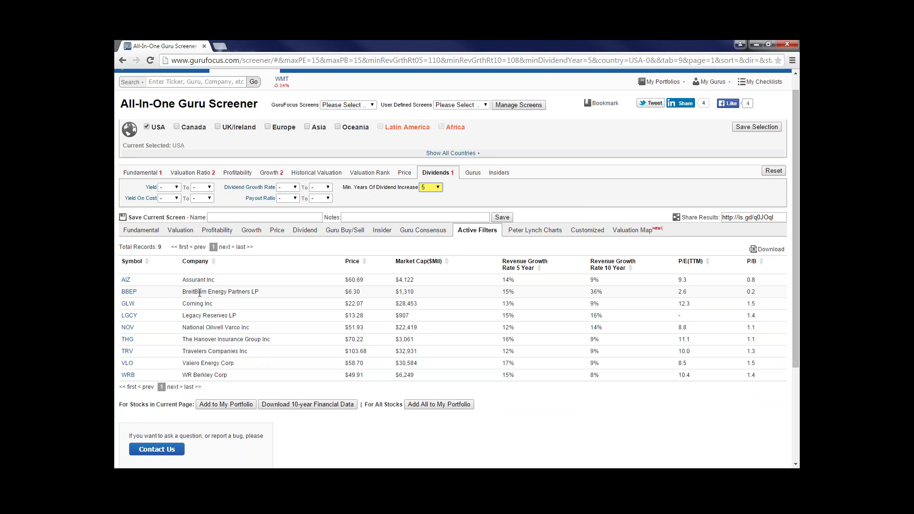
drag(182, 292, 251, 292)
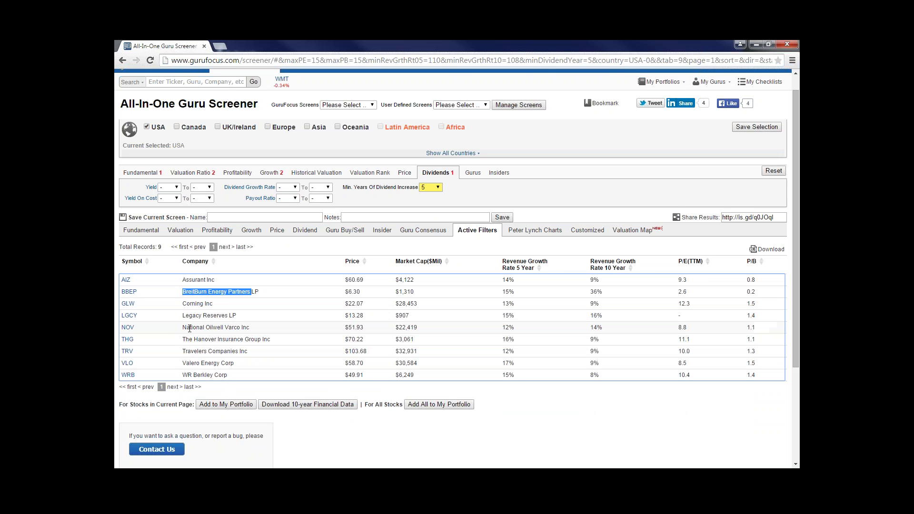
drag(181, 329, 262, 328)
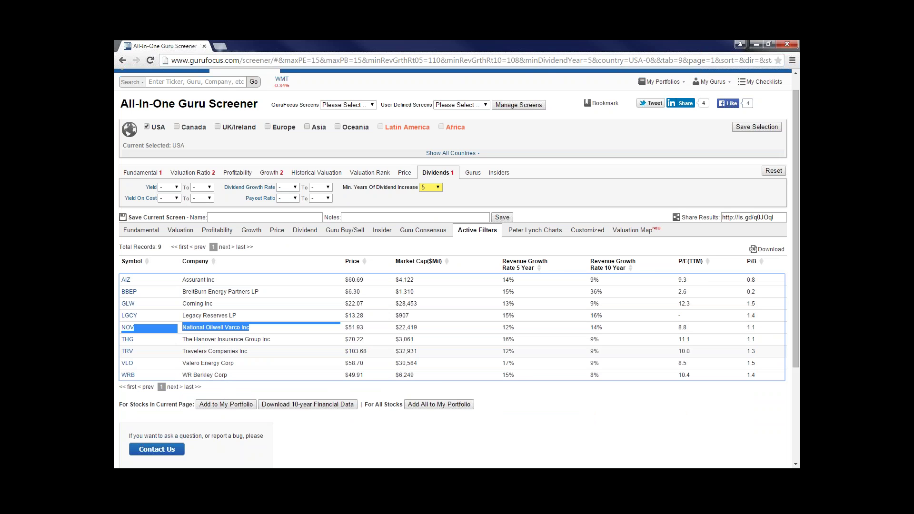
- Clear the minimum years of dividend increase filter
click(438, 188)
click(433, 197)
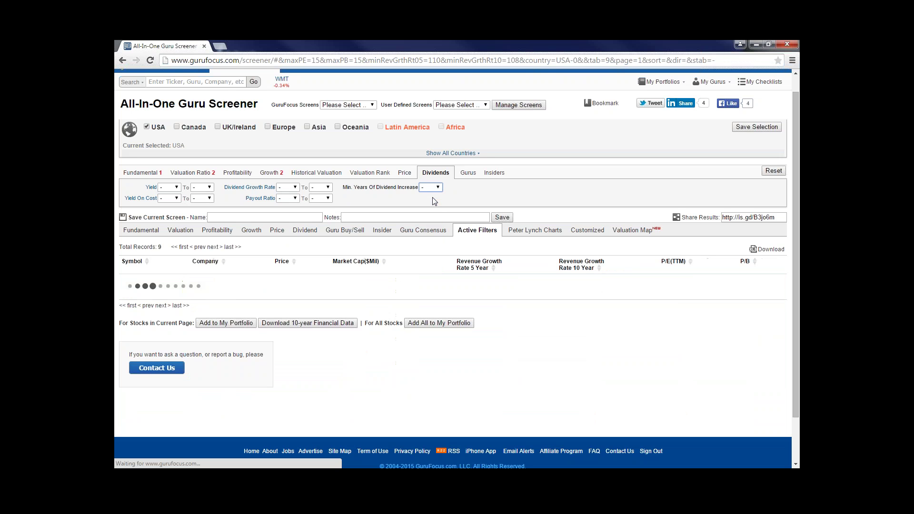
- Show the Price filters and look through the ranges offered for maximum price, today's change and trade volume
click(404, 173)
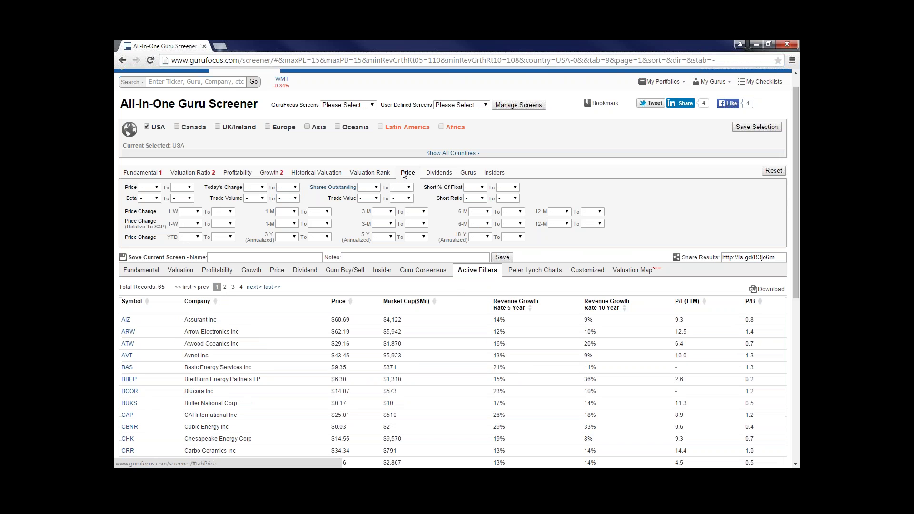
click(190, 188)
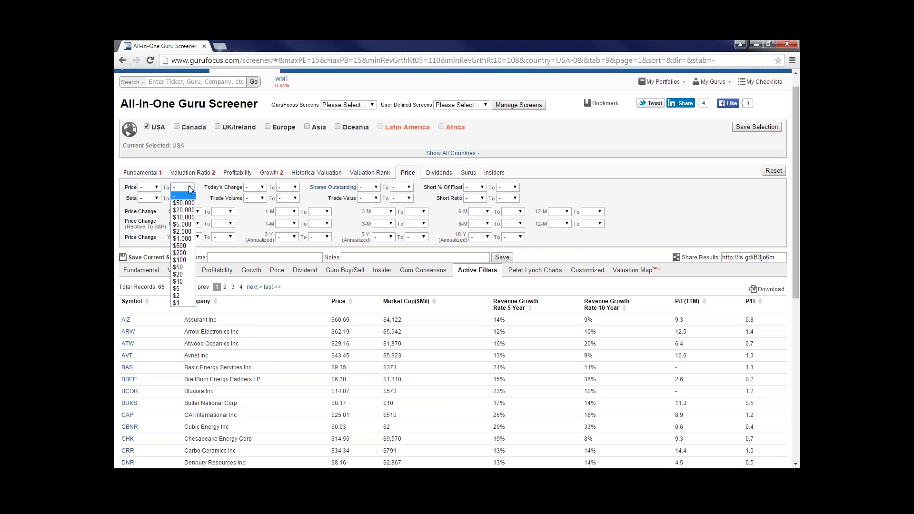
click(189, 189)
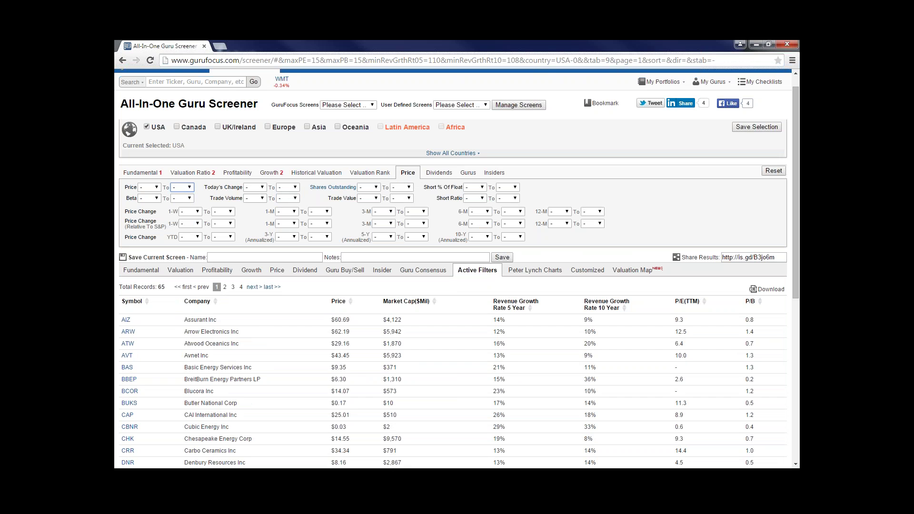
click(260, 188)
click(260, 188)
click(260, 199)
click(261, 205)
- Set the maximum year-to-date Price Change to -10%, leaving the minimum blank
click(232, 237)
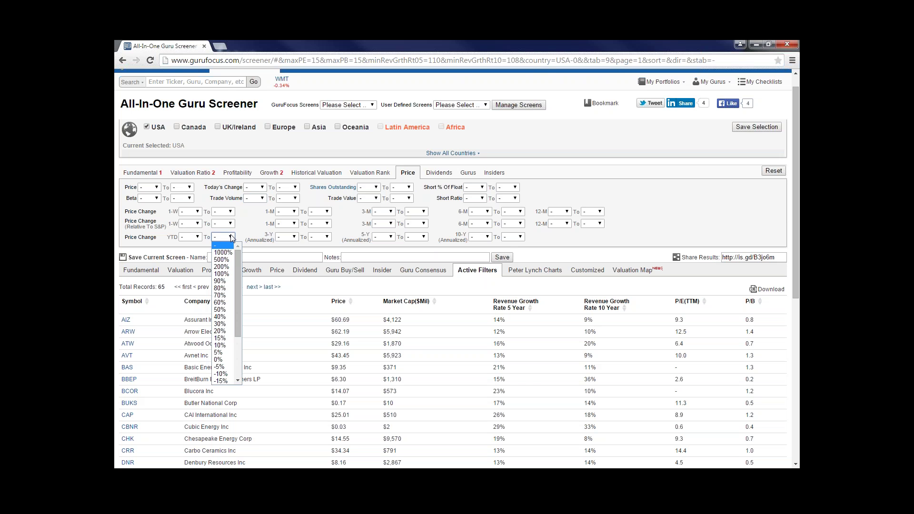
scroll(221, 295, down, 3)
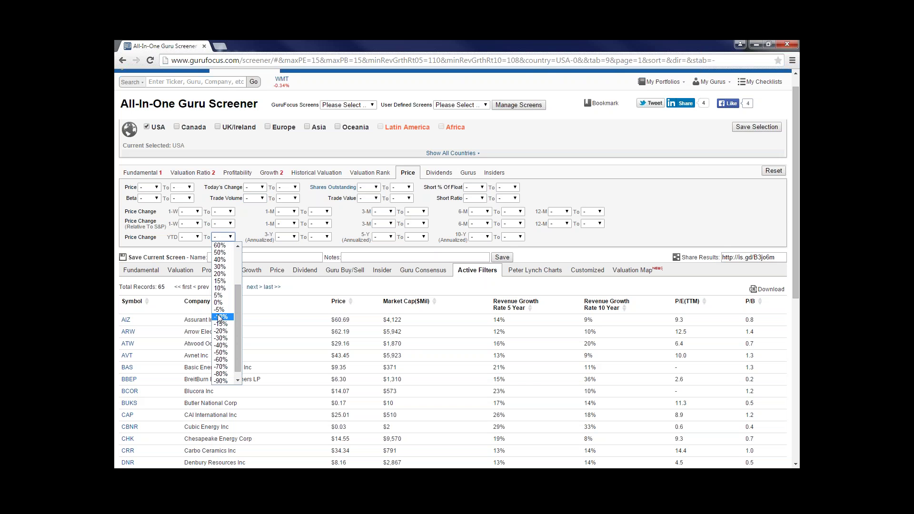
click(221, 317)
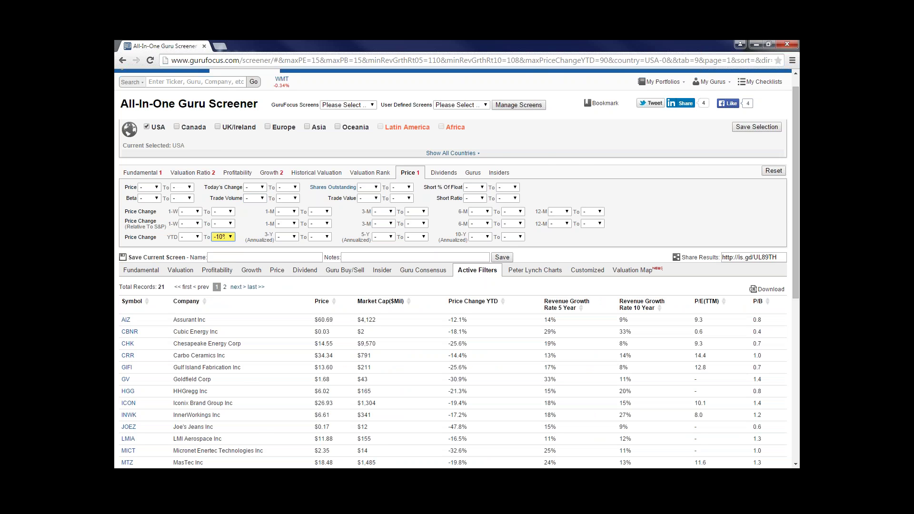
- Examine the list of matching stocks, including the total record count, company names and year-to-date price changes
scroll(457, 267, down, 1)
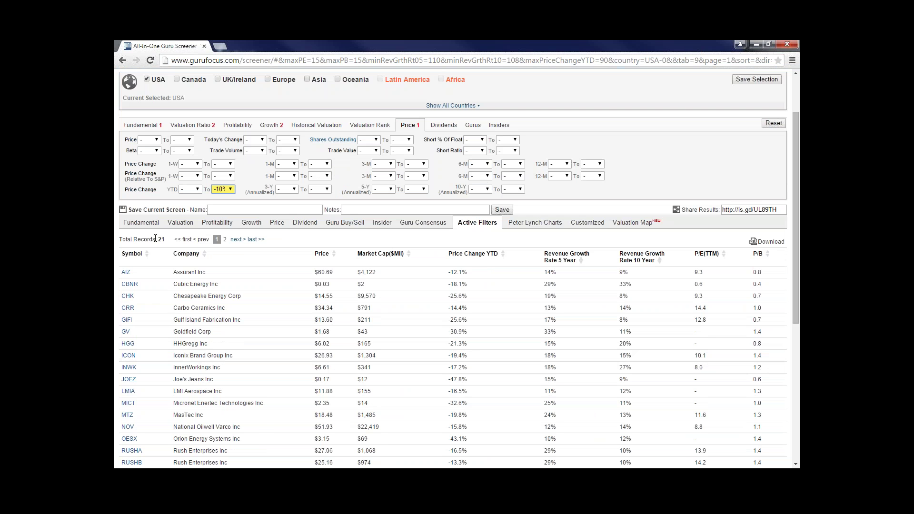
drag(155, 238, 165, 239)
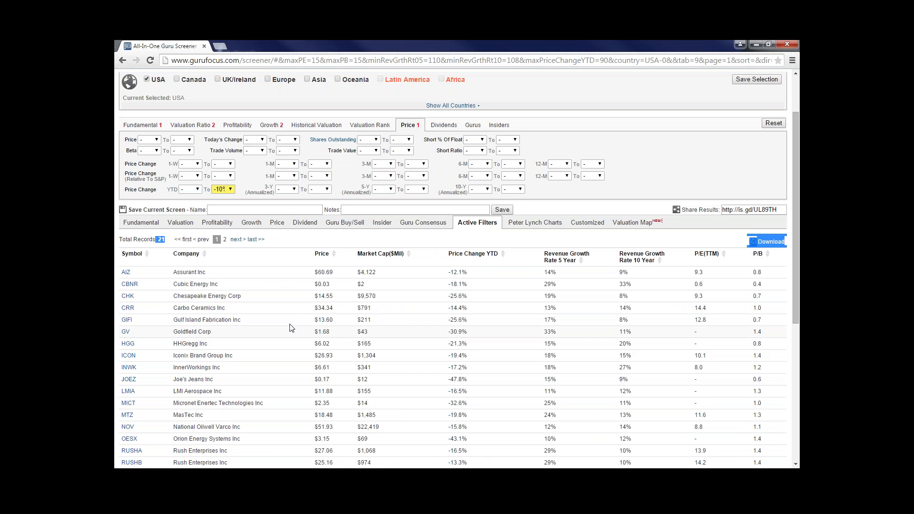
click(292, 249)
scroll(292, 252, down, 1)
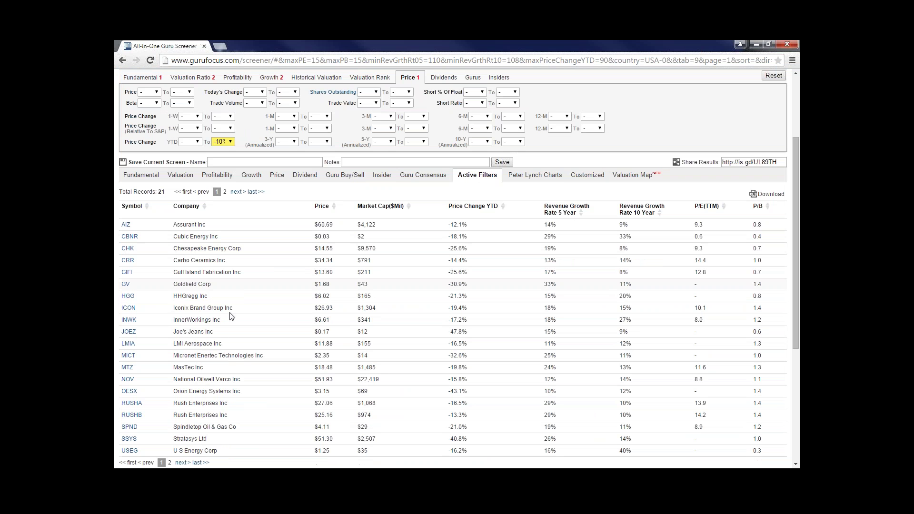
scroll(247, 328, down, 1)
scroll(242, 322, up, 1)
scroll(241, 319, down, 1)
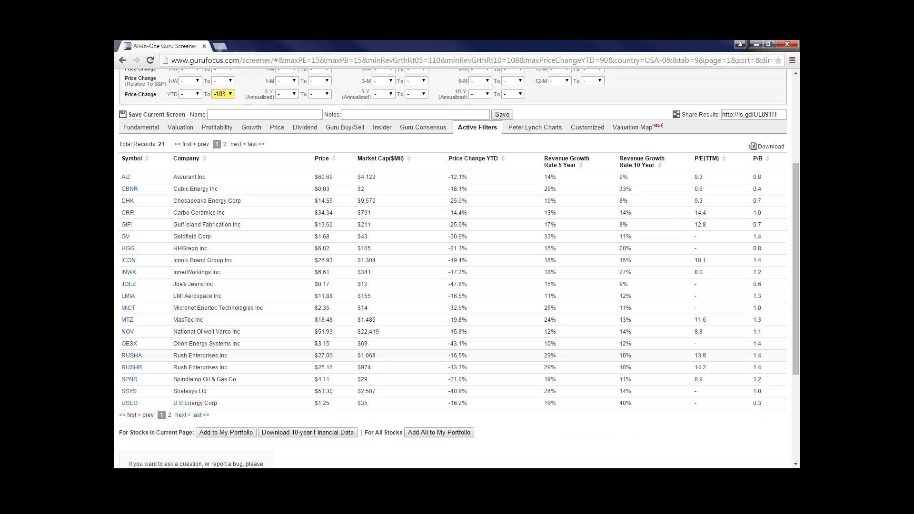
scroll(179, 225, up, 1)
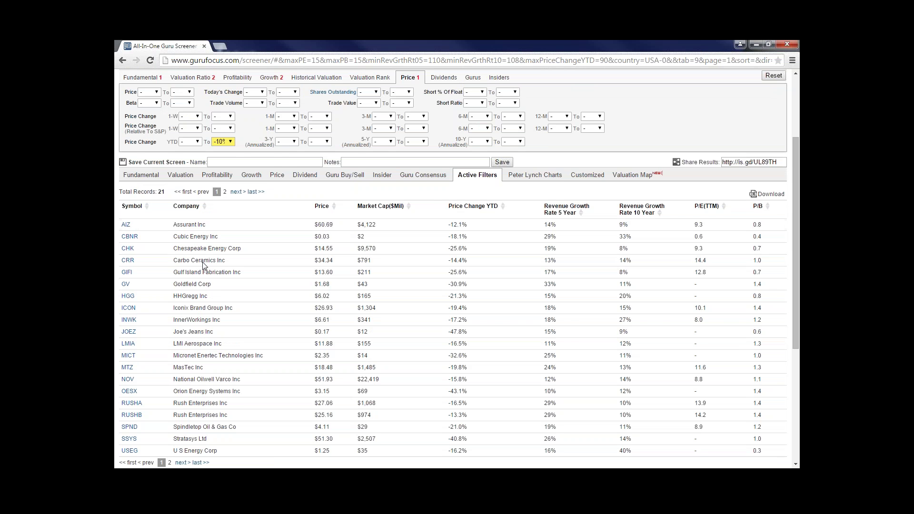
scroll(203, 266, up, 2)
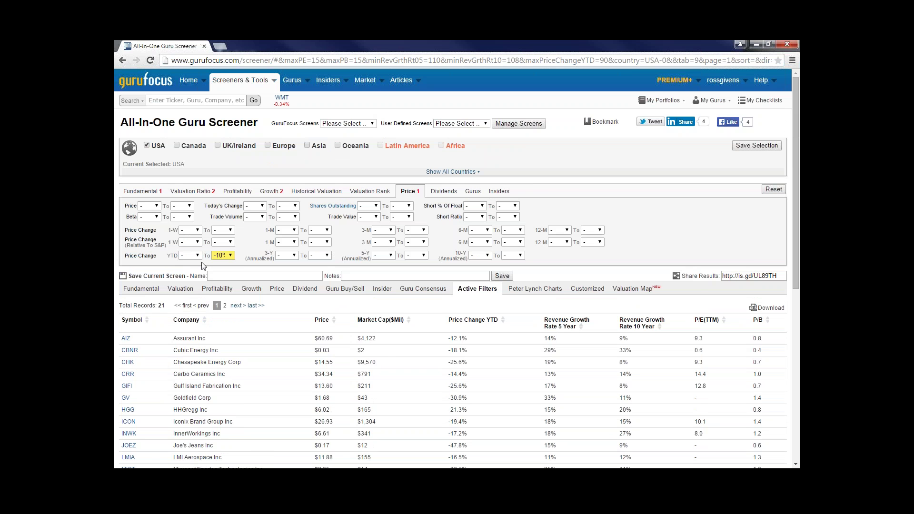
scroll(385, 354, down, 3)
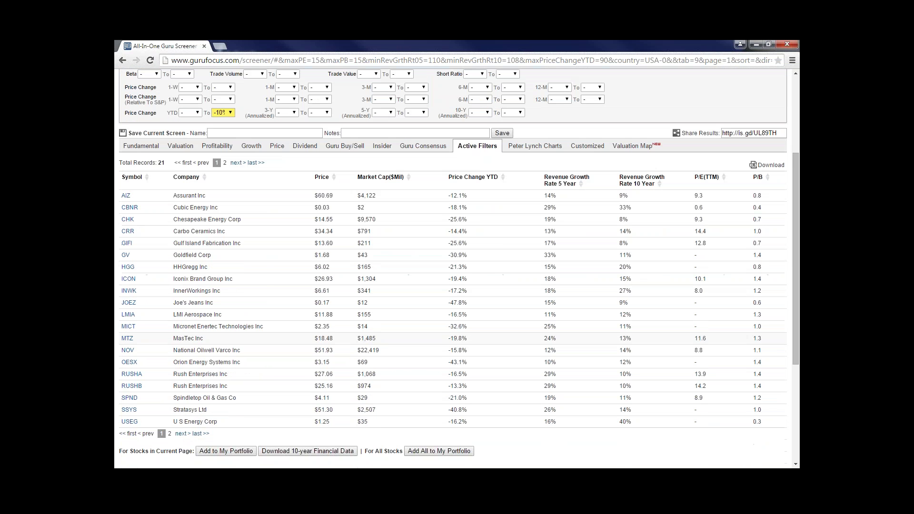
scroll(370, 339, up, 3)
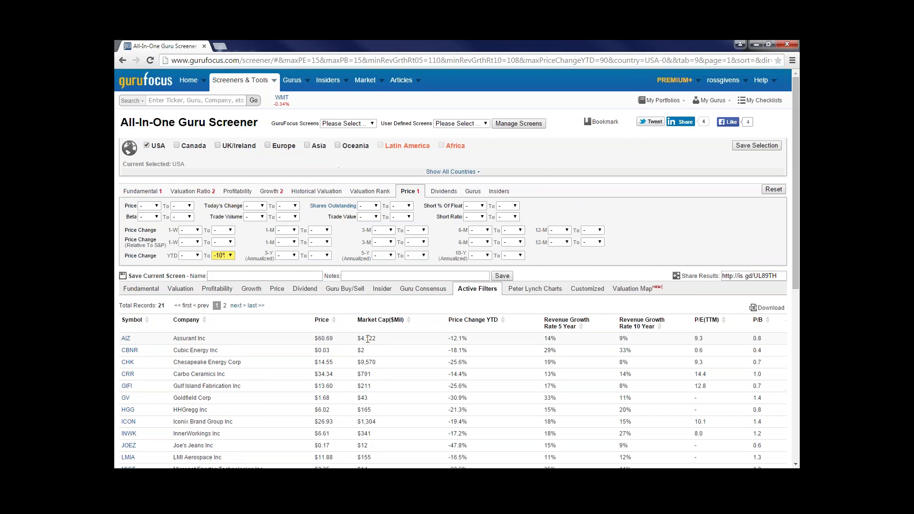
scroll(367, 339, down, 2)
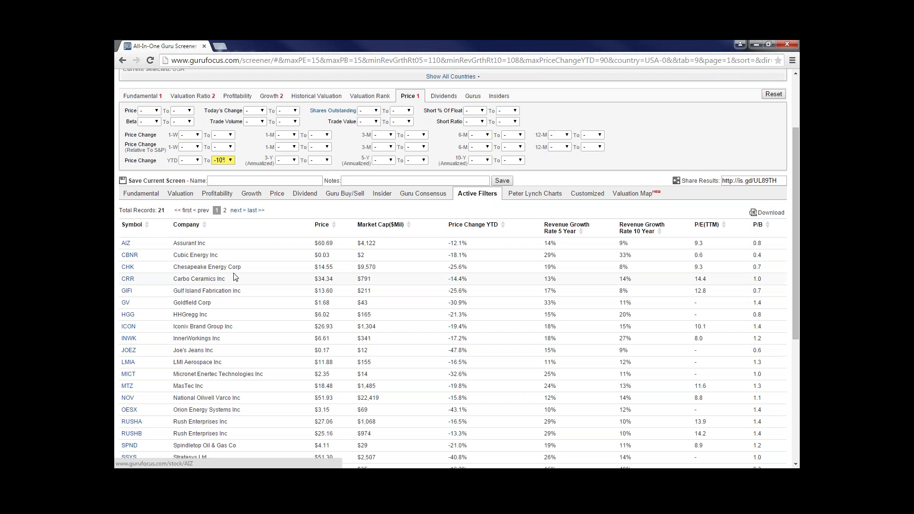
scroll(234, 277, up, 2)
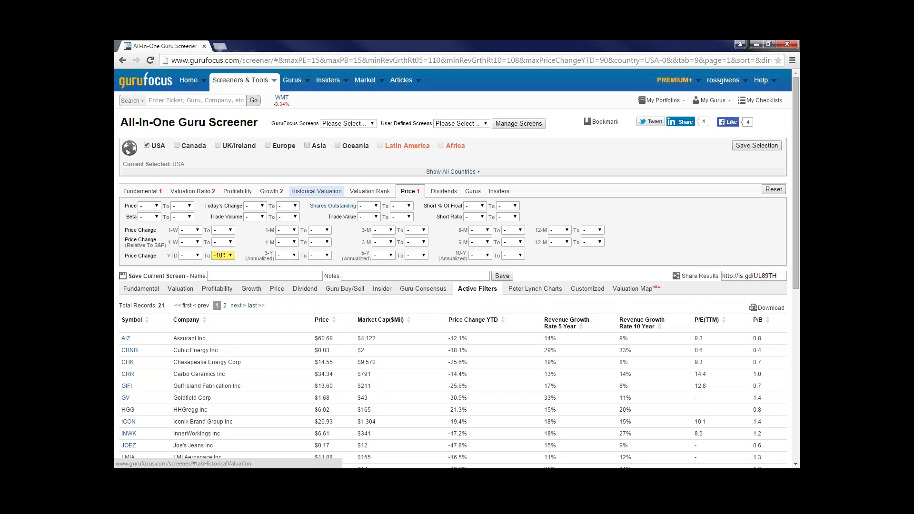
- Look through the Historical Valuation, Valuation Ratio, Profitability and Fundamental filters, including the return on tangible assets options
click(320, 193)
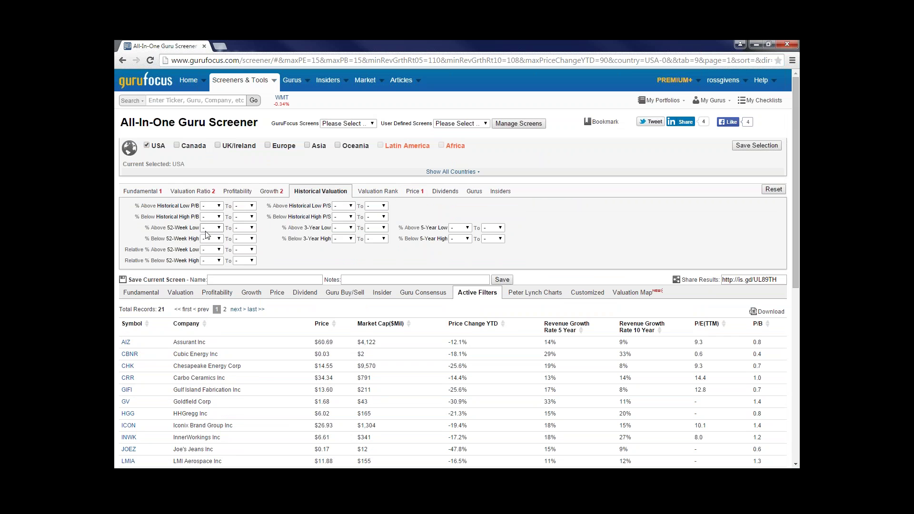
click(197, 191)
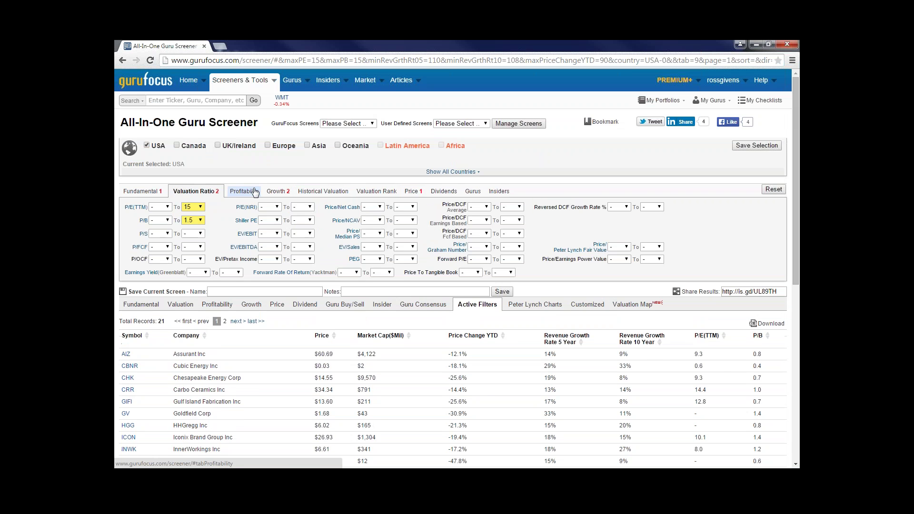
click(254, 192)
click(148, 191)
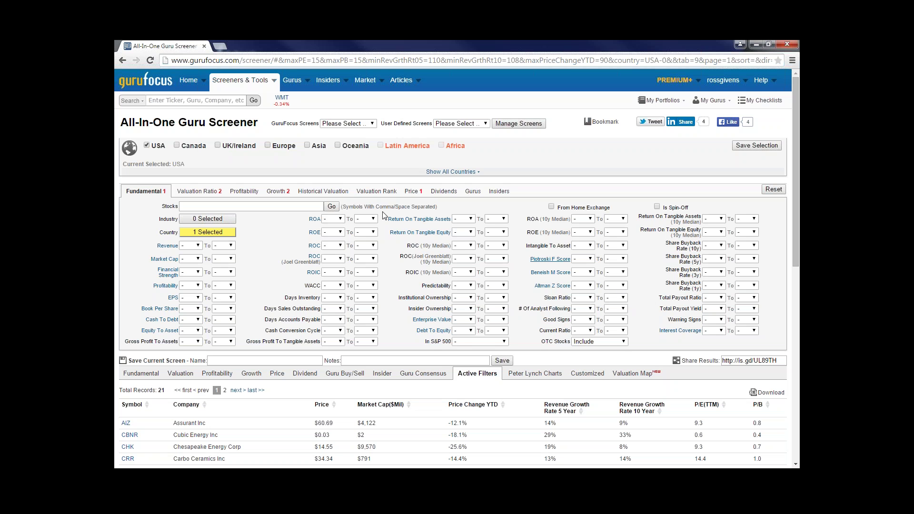
click(473, 219)
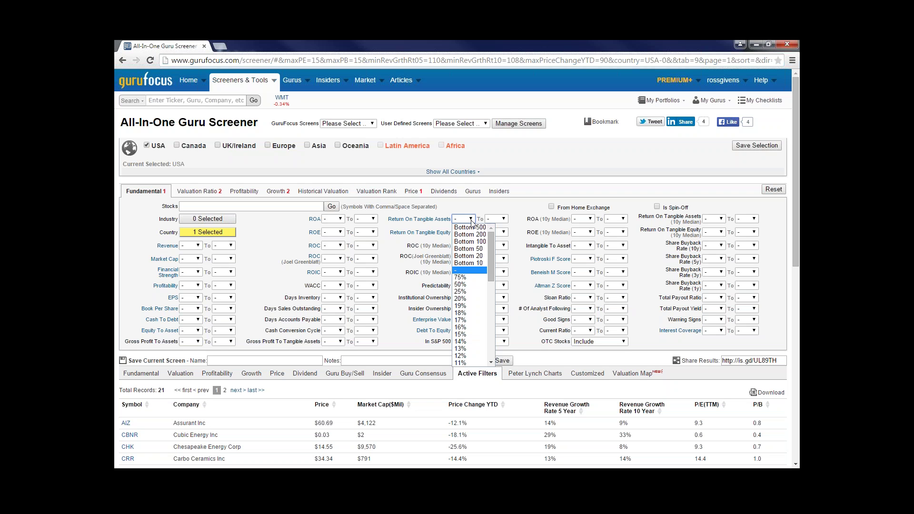
click(473, 219)
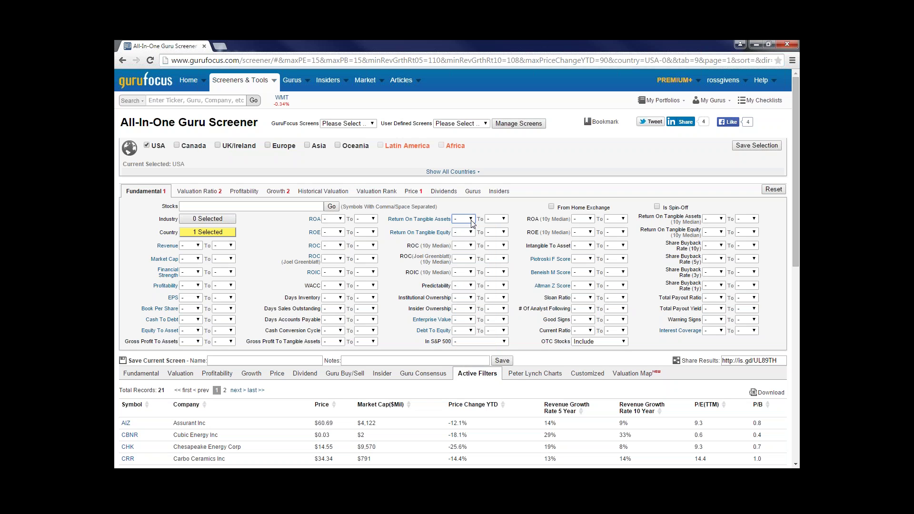
click(340, 319)
click(389, 315)
- Review the active filters of the screen under Fundamental, Valuation Ratio, Growth and Price
scroll(342, 301, down, 1)
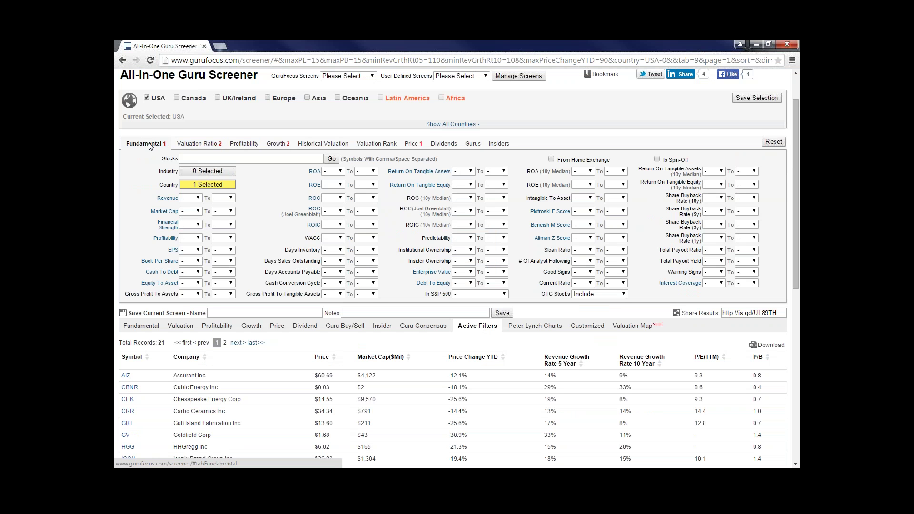
click(207, 146)
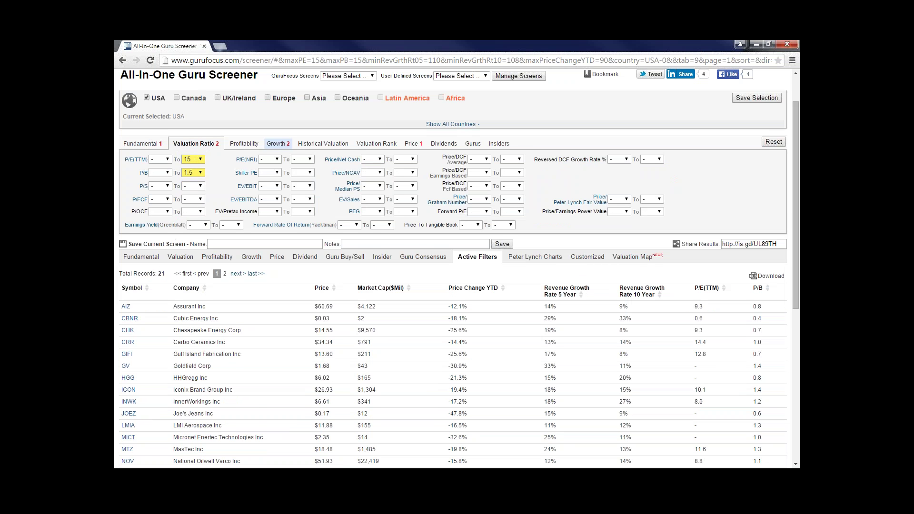
click(272, 145)
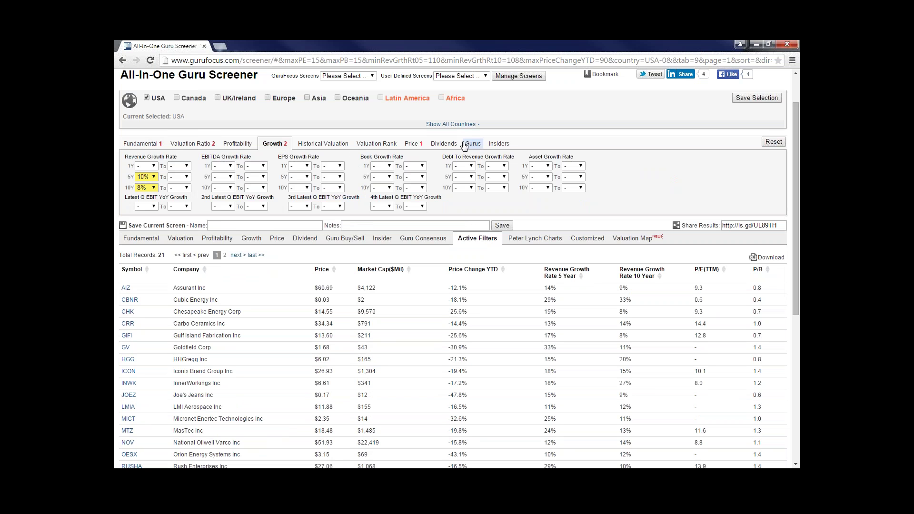
click(410, 144)
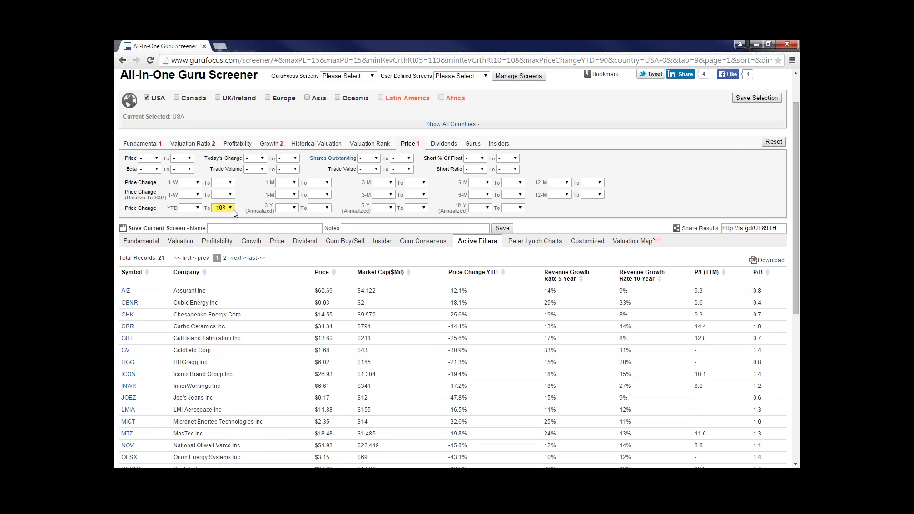
scroll(355, 177, up, 2)
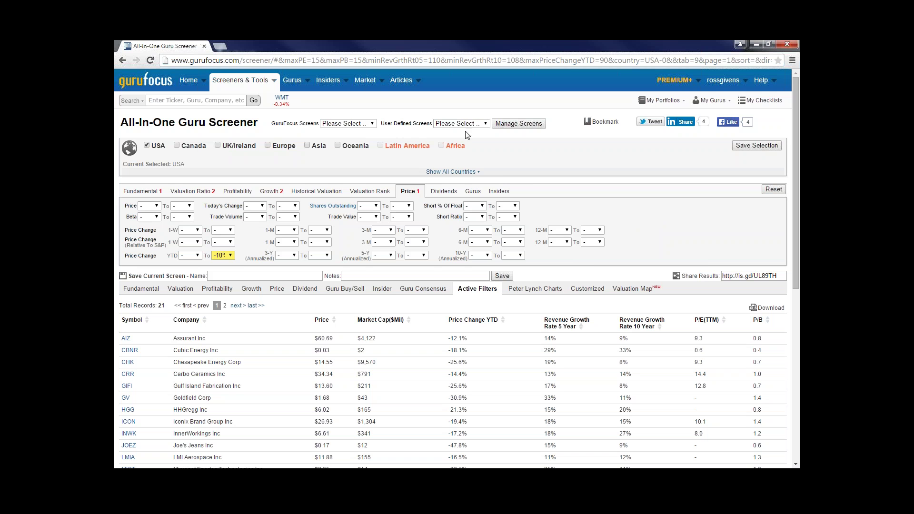
- Save the current screen under the name "Test Screener", leaving the notes empty
click(485, 125)
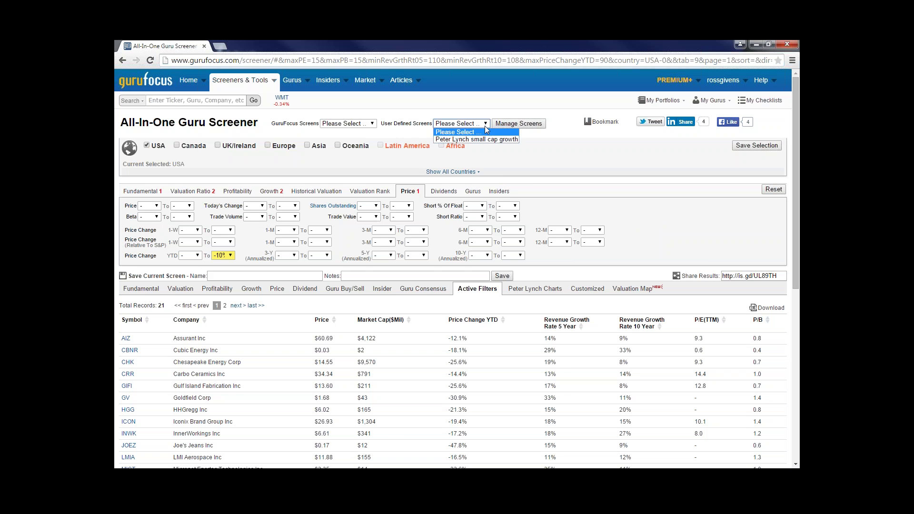
click(539, 147)
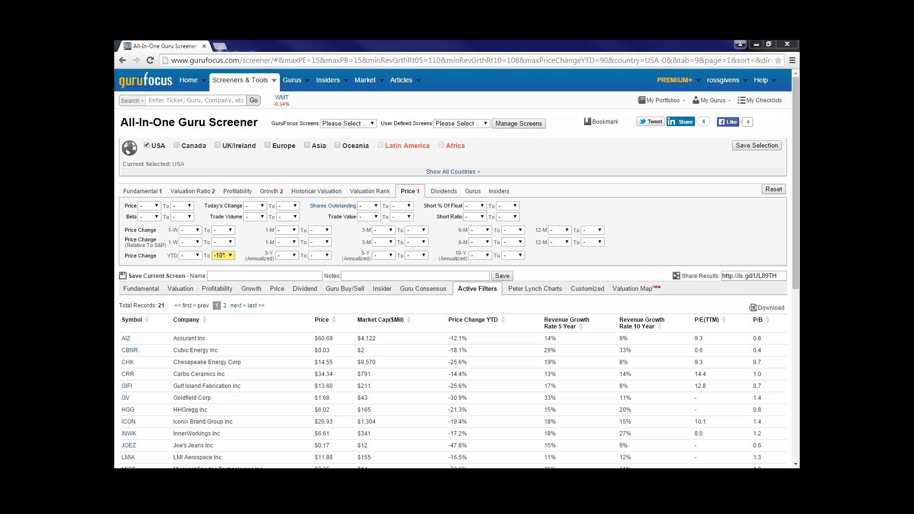
click(231, 263)
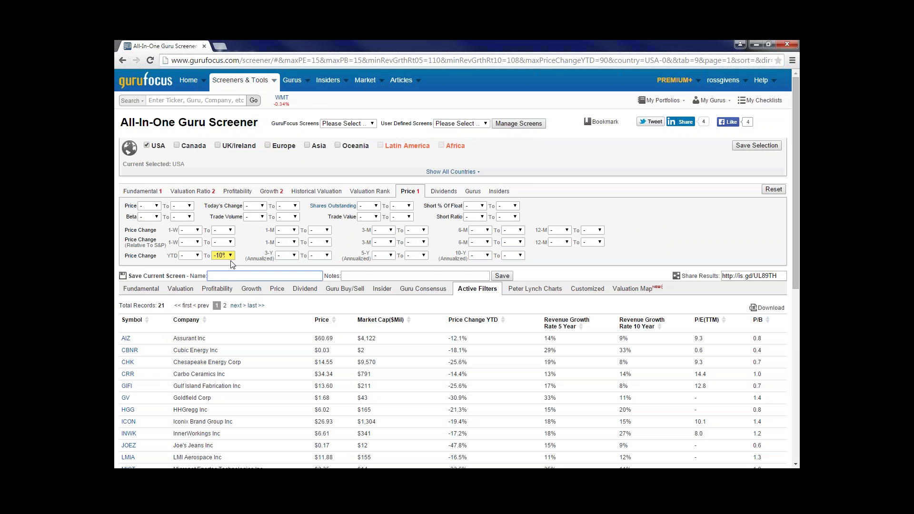
text(Test Screener)
click(367, 272)
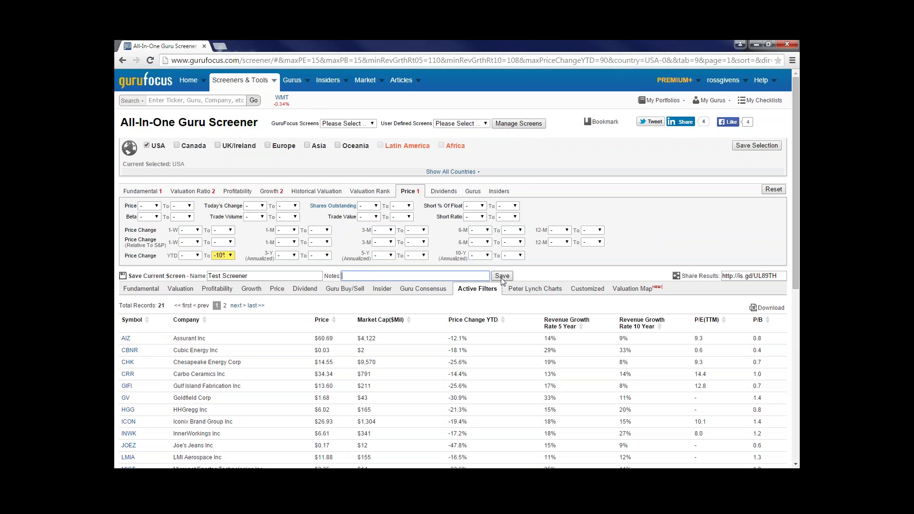
click(502, 278)
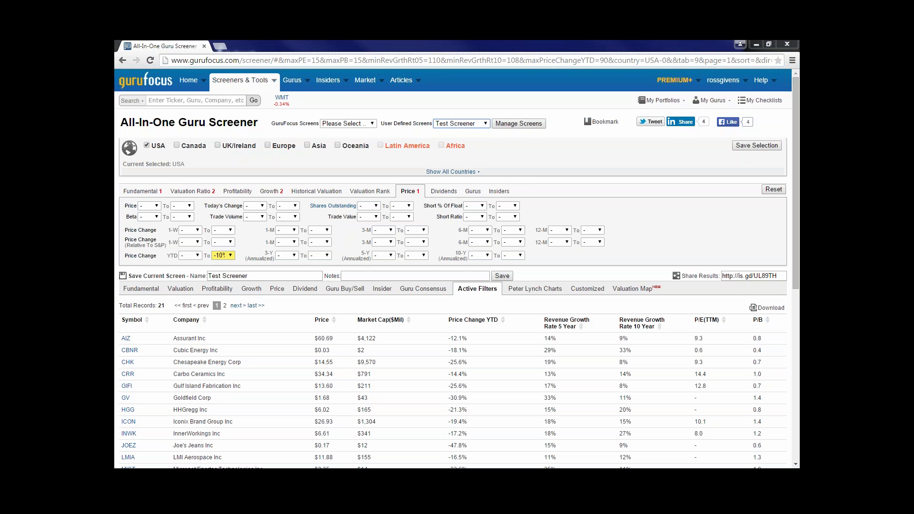
- Review the saved user-defined screens, including their email alert and delete options in the Manage Screens dialog
click(485, 123)
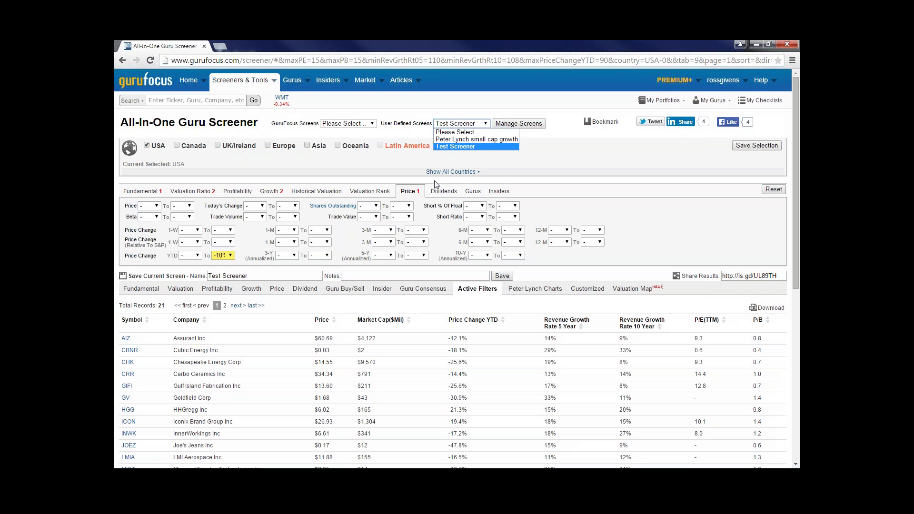
click(571, 145)
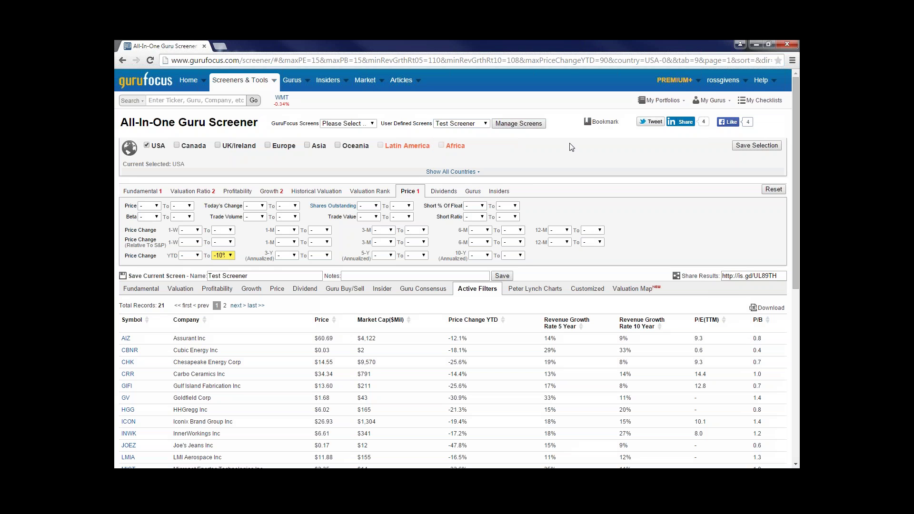
click(513, 125)
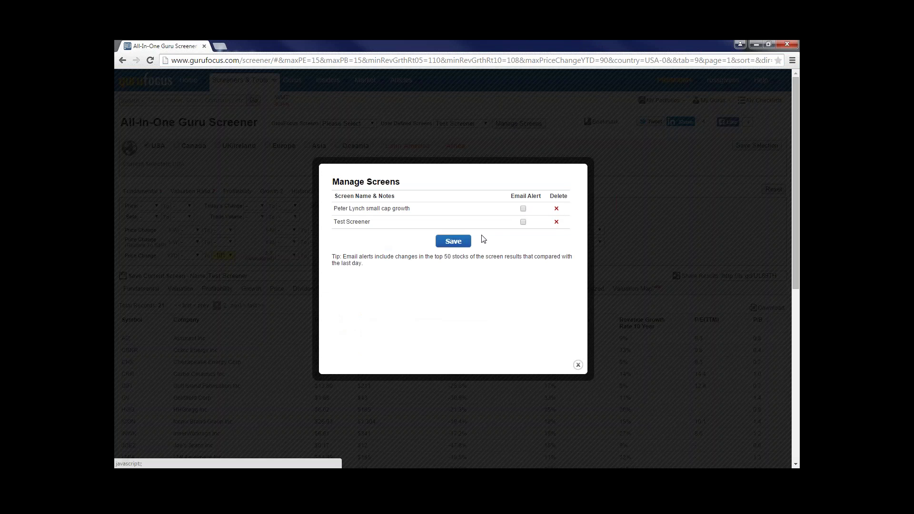
click(577, 365)
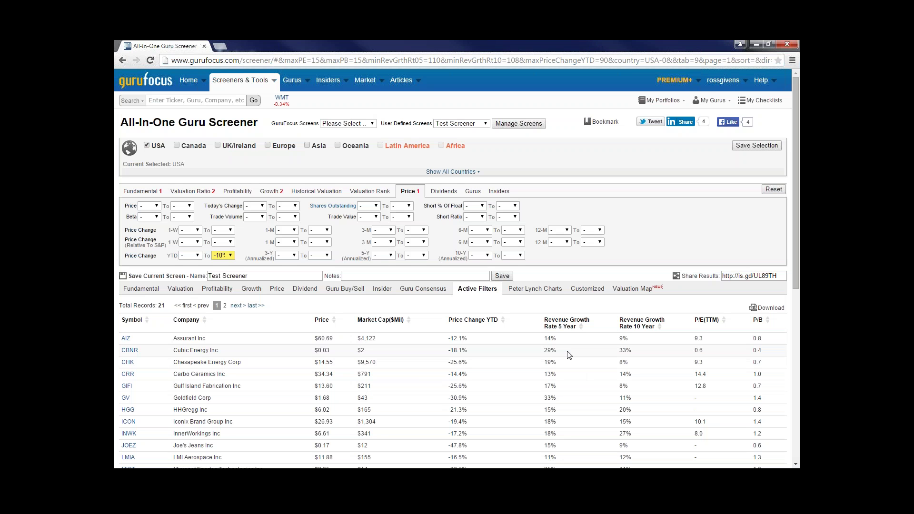
click(486, 123)
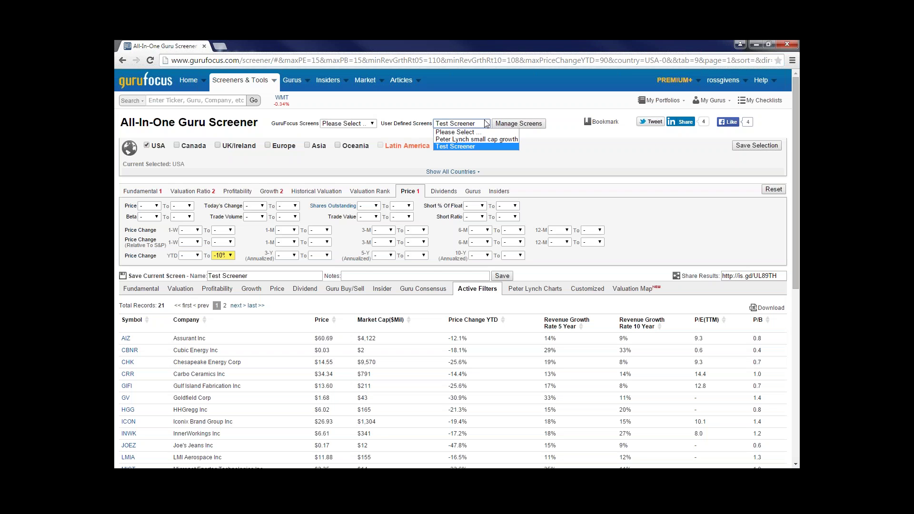
click(570, 161)
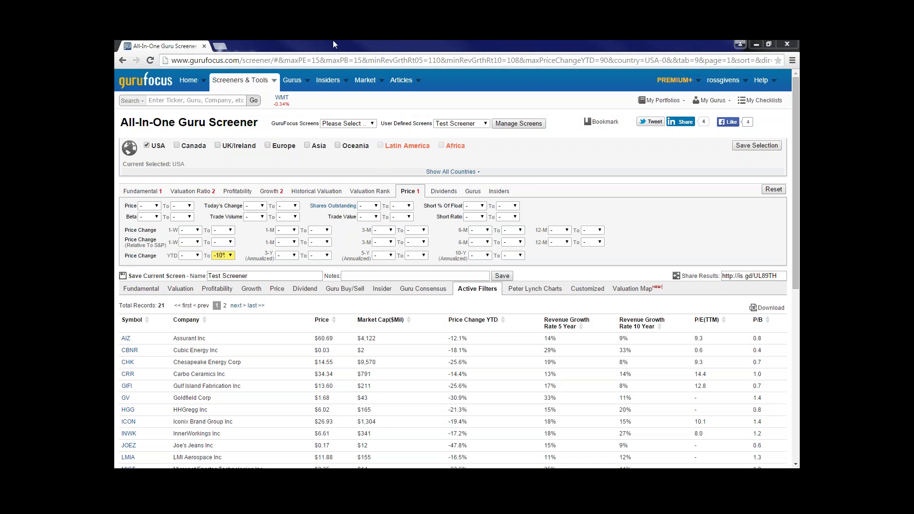
- Load the predefined GuruFocus screen "CEO Buys" and show its Insiders filters
click(372, 124)
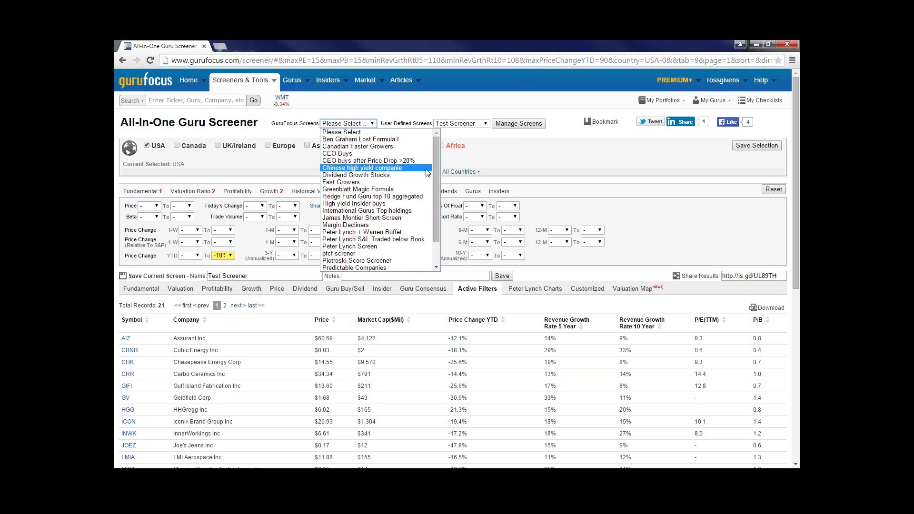
mouse_move(435, 162)
mouse_down()
mouse_move(436, 190)
mouse_move(438, 159)
mouse_up()
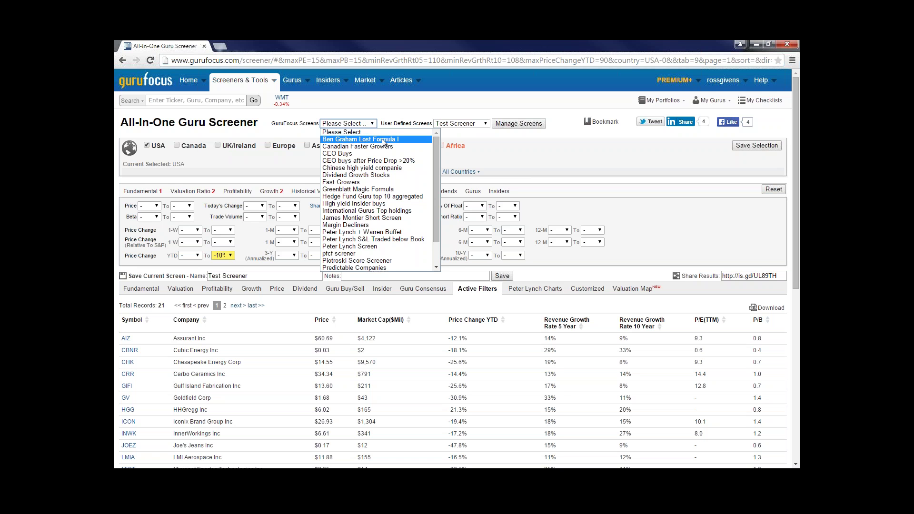
click(360, 156)
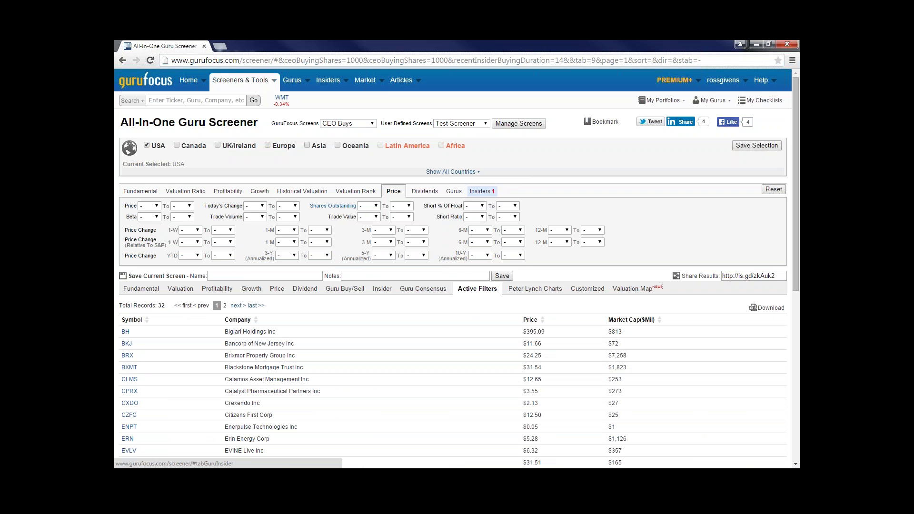
click(480, 192)
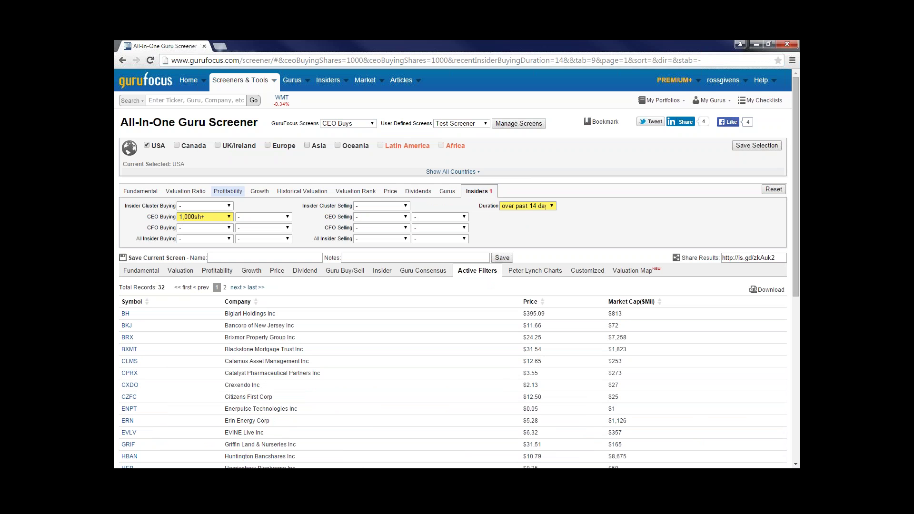
- Load the predefined GuruFocus screen "Dividend Growth Stocks" and show its Dividends filters
click(371, 123)
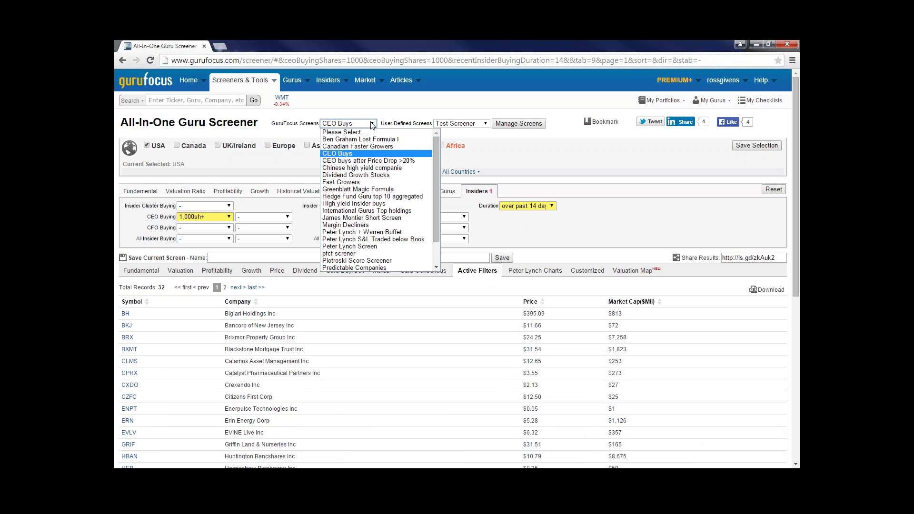
click(358, 175)
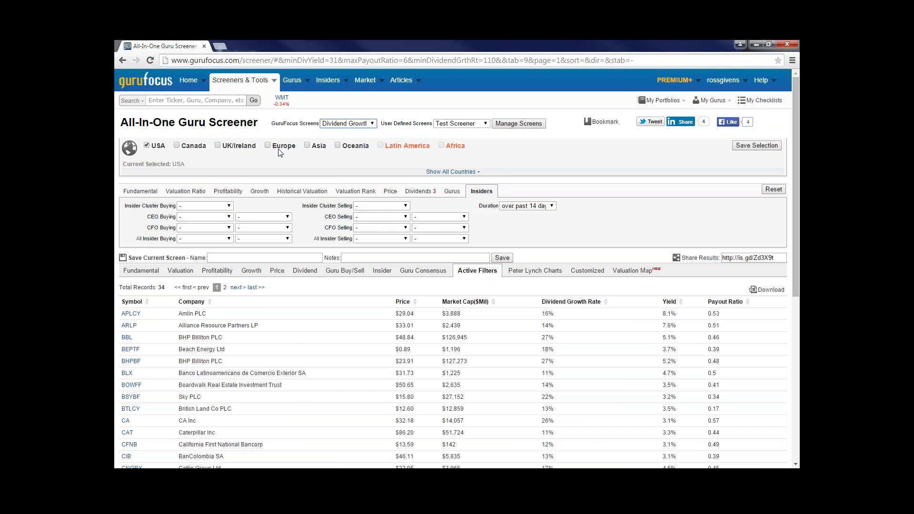
click(364, 126)
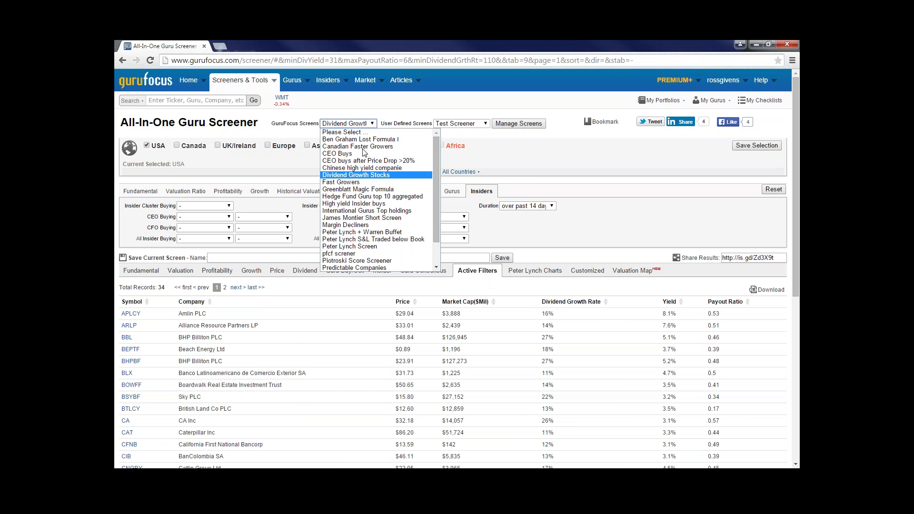
click(358, 176)
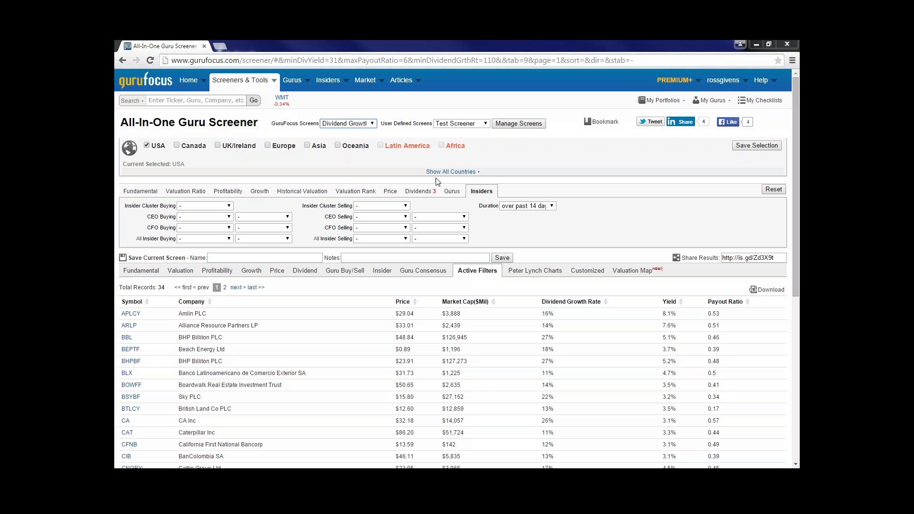
click(421, 192)
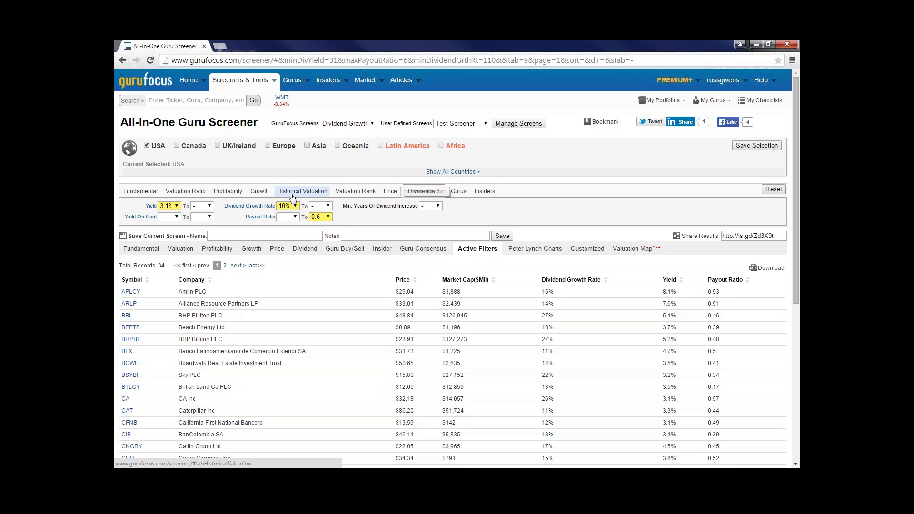
- Check the minimum Yield and Dividend Growth Rate options, and set the maximum Payout Ratio to 0.3
click(166, 205)
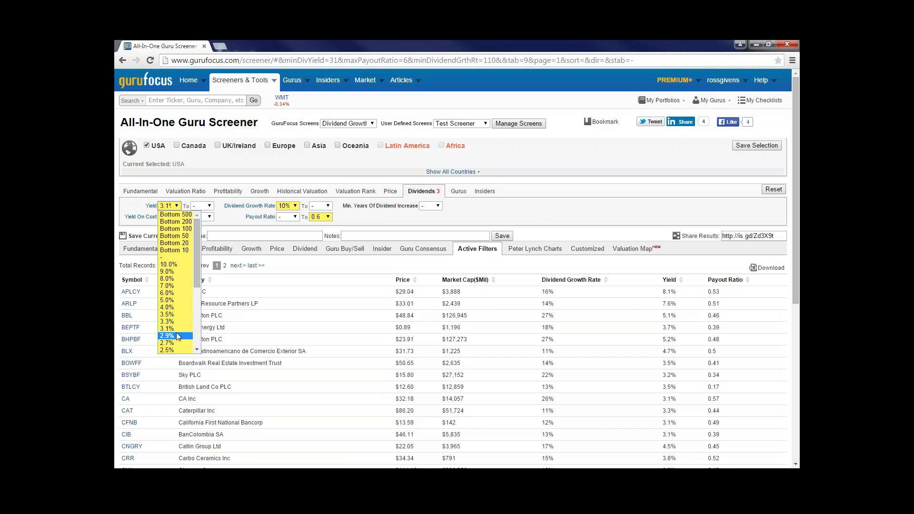
click(383, 219)
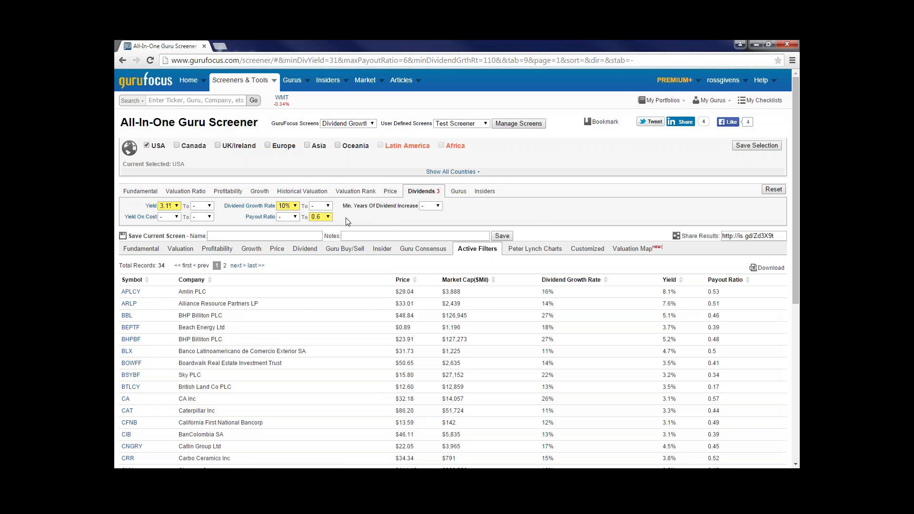
click(293, 204)
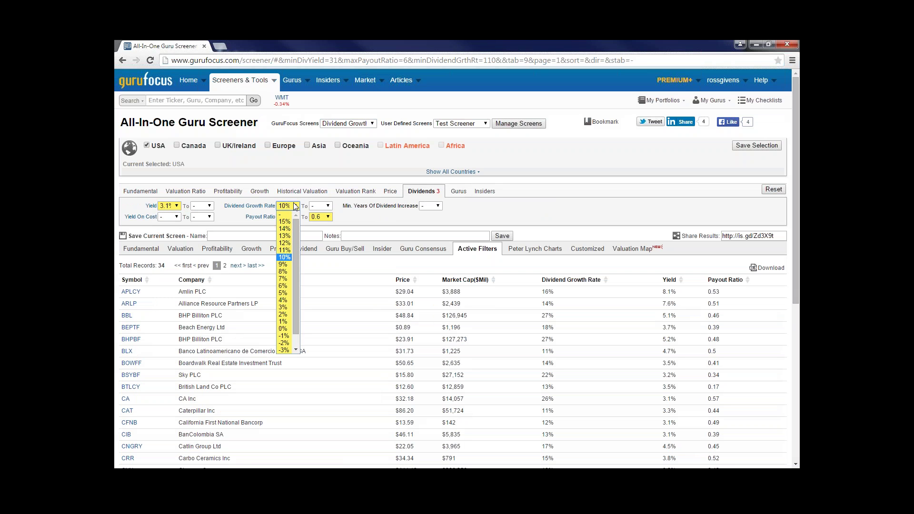
click(284, 257)
click(328, 219)
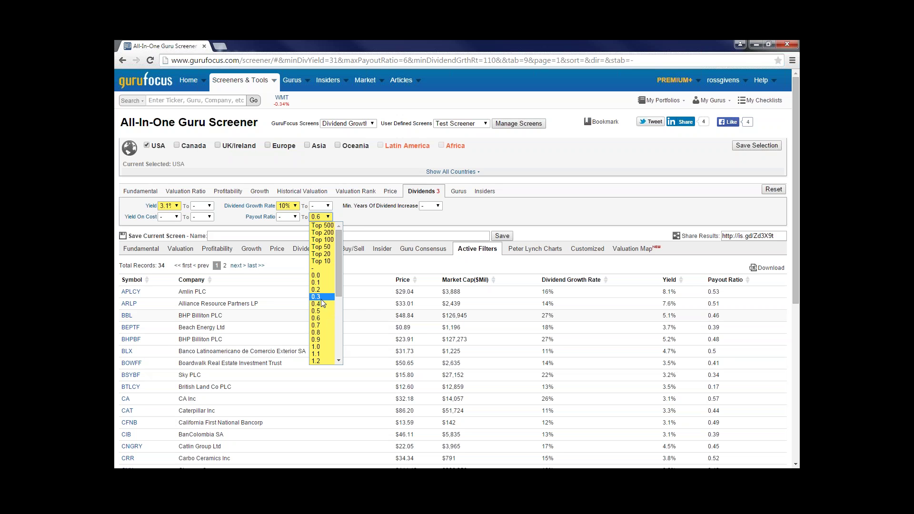
click(321, 298)
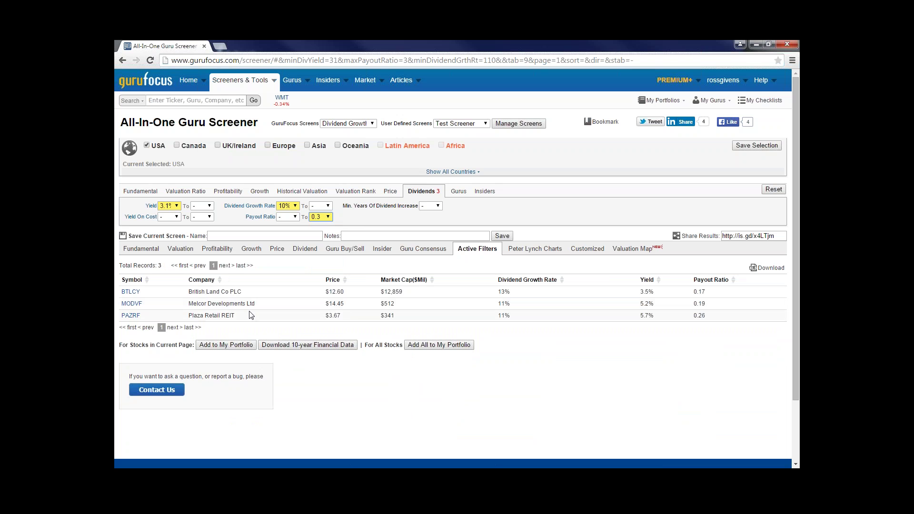
- Load the predefined GuruFocus screen "Hedge Fund Guru top 10 aggregated" and show its Gurus filters
click(372, 124)
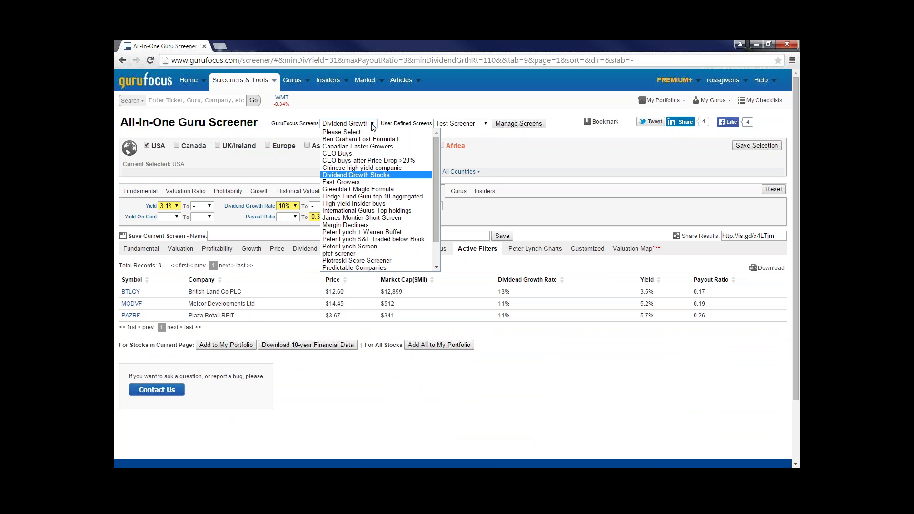
click(350, 196)
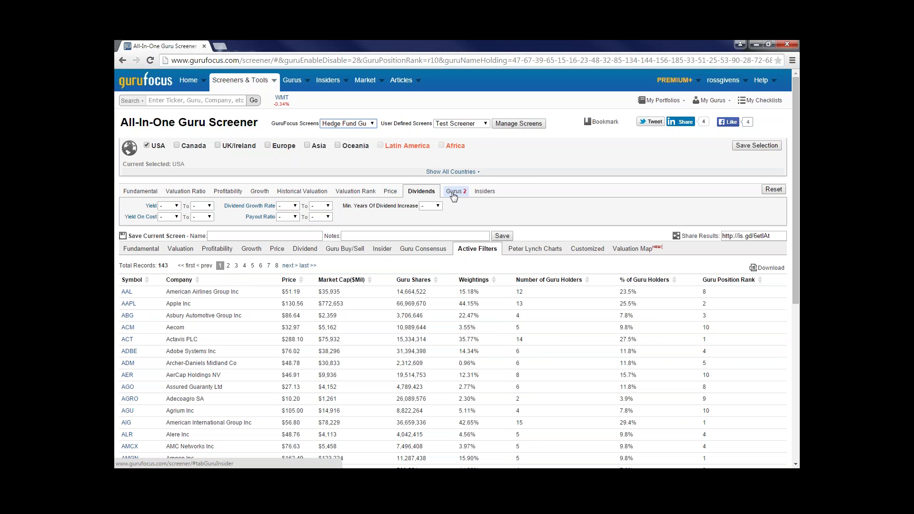
click(454, 195)
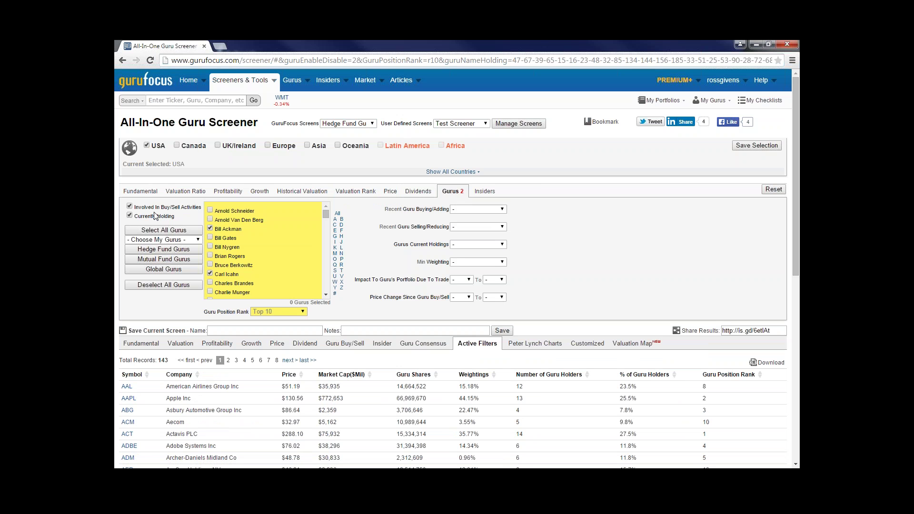
- Look through the gurus checked in the hedge fund screen's guru list and the matching stocks below it
click(130, 217)
scroll(325, 215, down, 3)
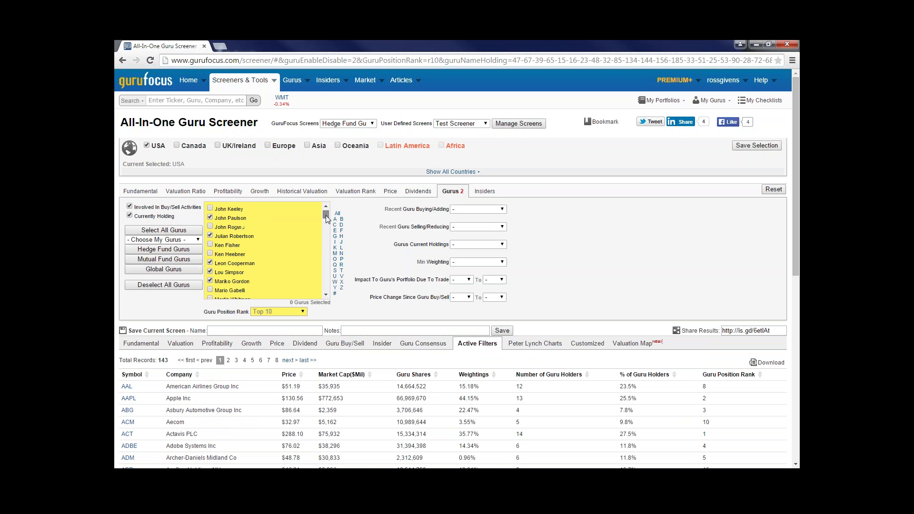
scroll(326, 215, up, 3)
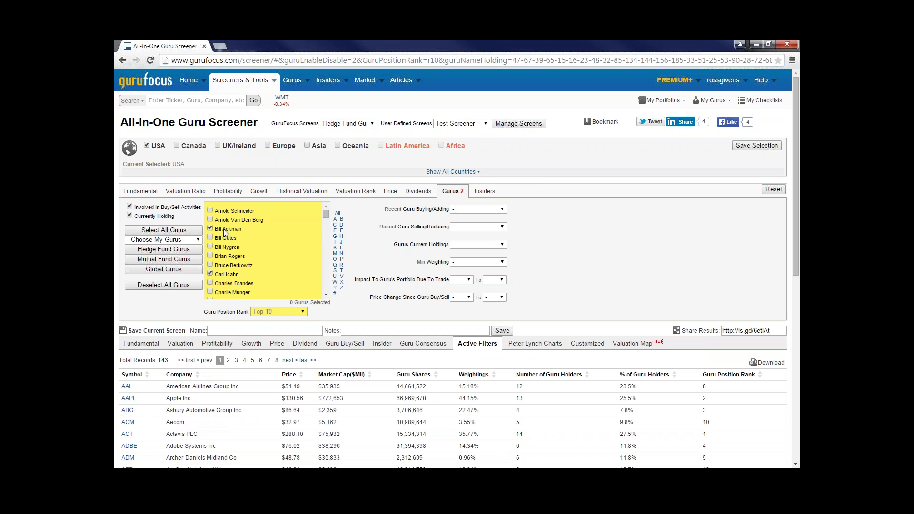
click(327, 273)
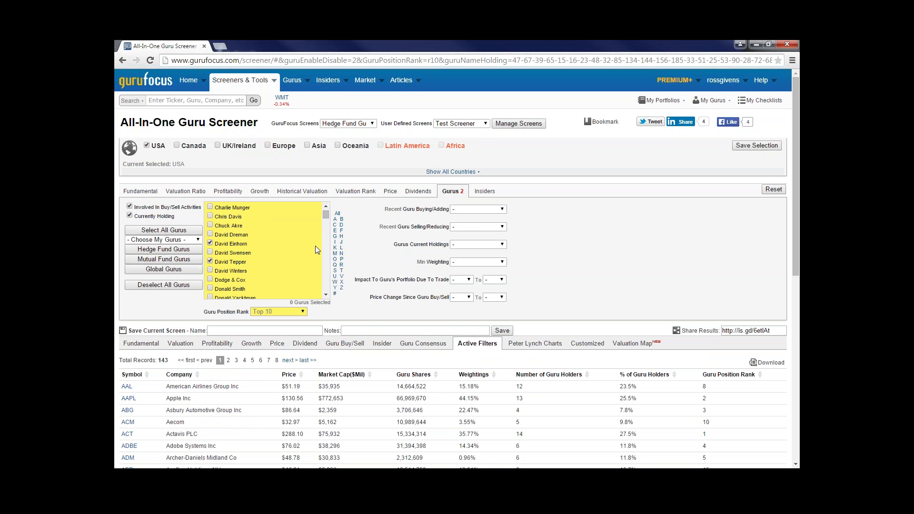
click(326, 266)
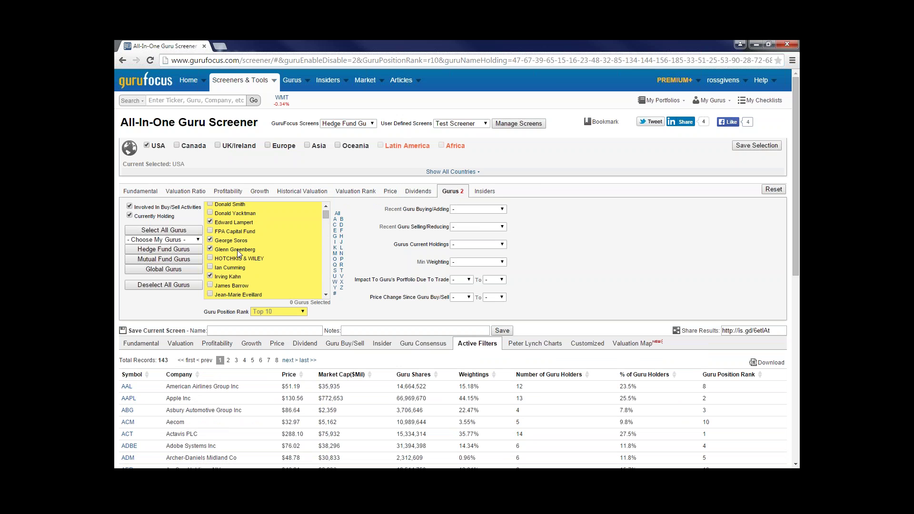
click(325, 214)
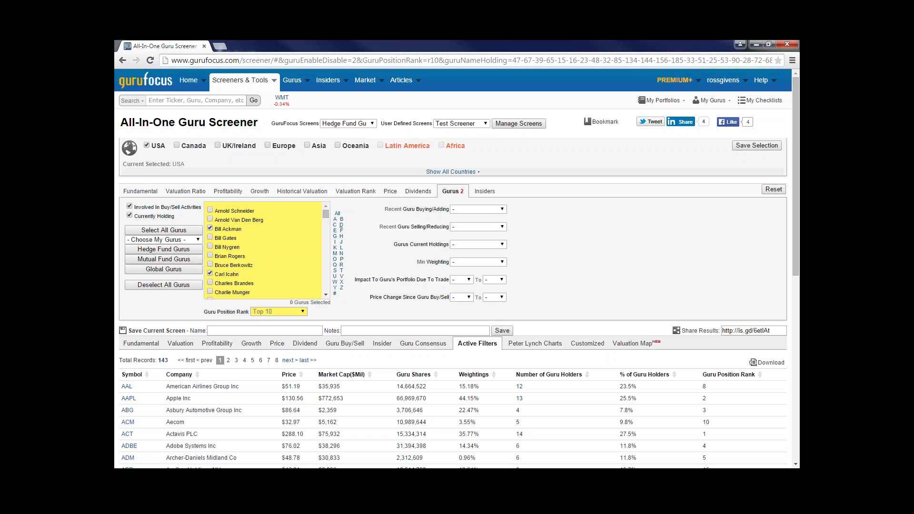
scroll(485, 334, down, 1)
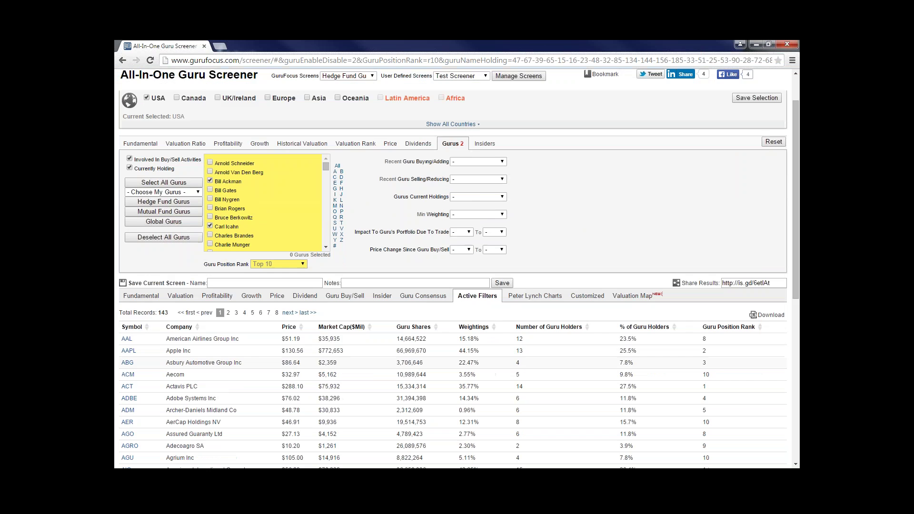
scroll(269, 356, down, 2)
scroll(276, 352, up, 2)
scroll(278, 353, up, 1)
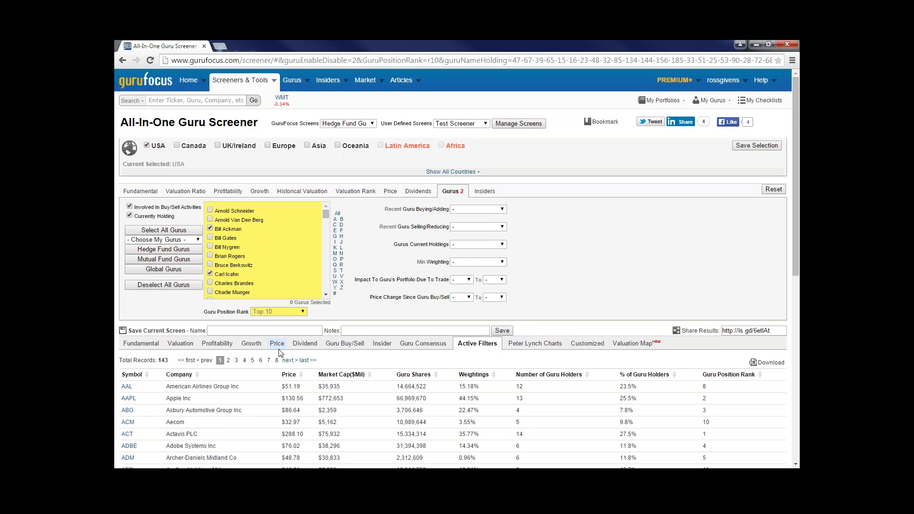
- Check the total number of stocks matching the hedge fund screen
scroll(217, 375, down, 1)
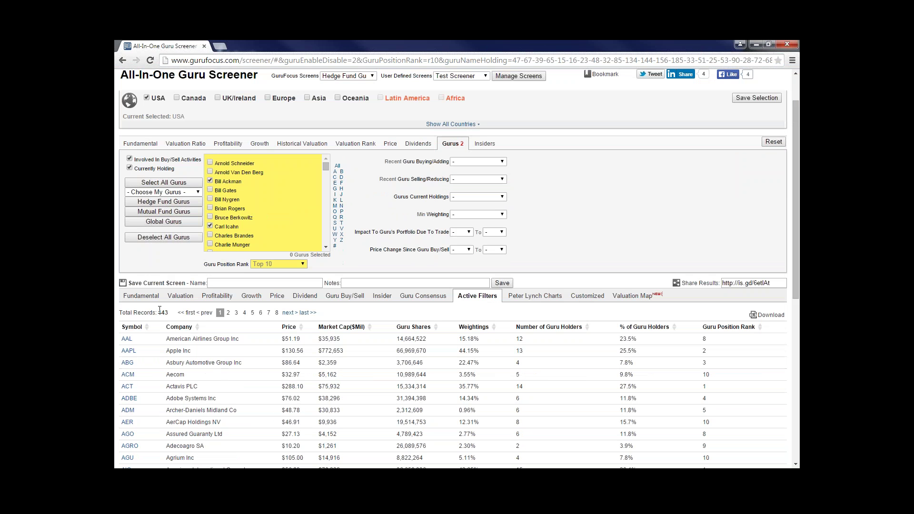
mouse_move(159, 312)
mouse_down()
mouse_move(172, 314)
mouse_move(165, 317)
mouse_up()
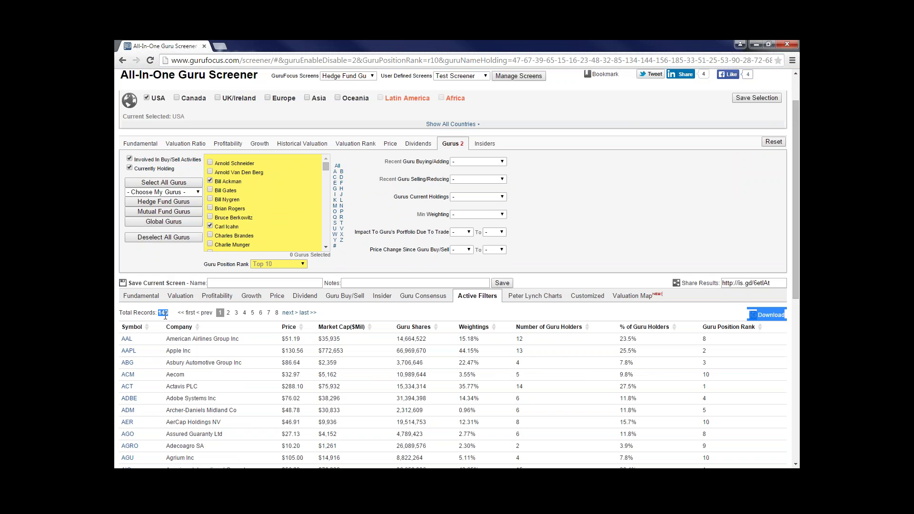
click(589, 225)
scroll(571, 222, up, 1)
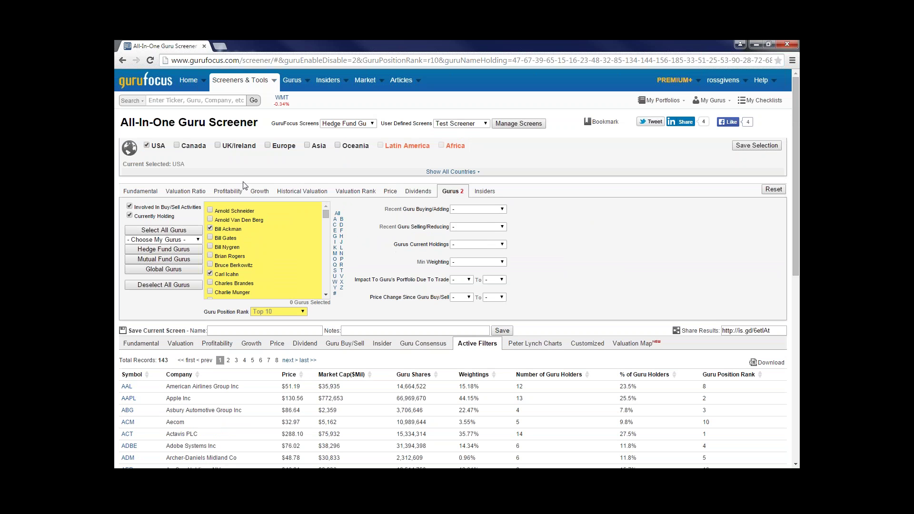
- Show the Valuation Ratio filters and set the maximum P/E(TTM) to 20 for the hedge fund screen
click(229, 193)
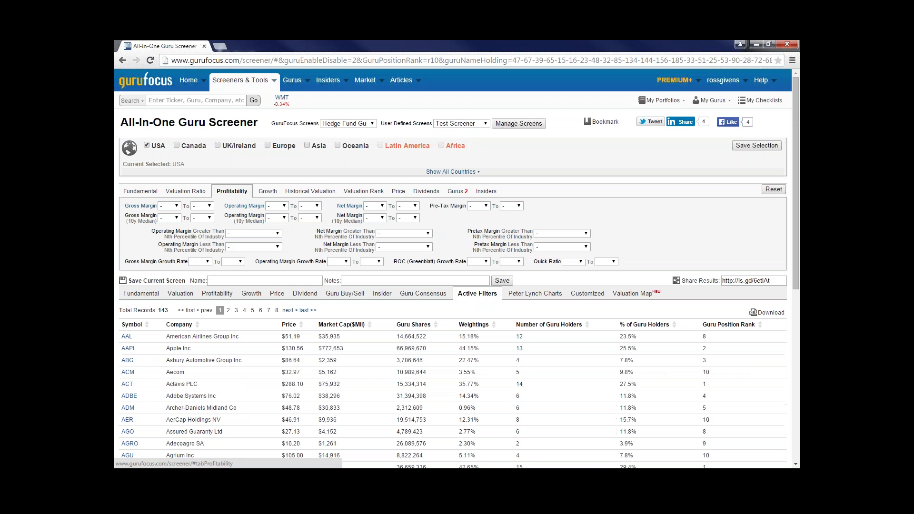
click(190, 192)
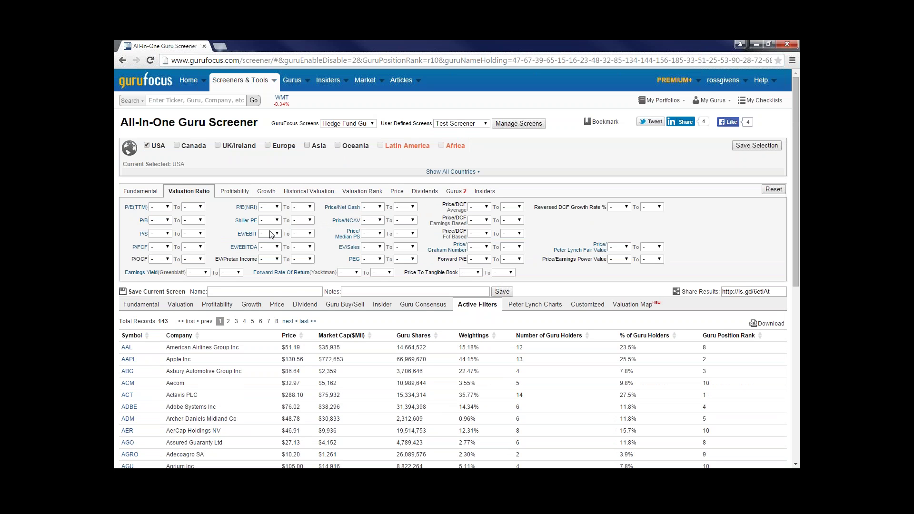
click(192, 206)
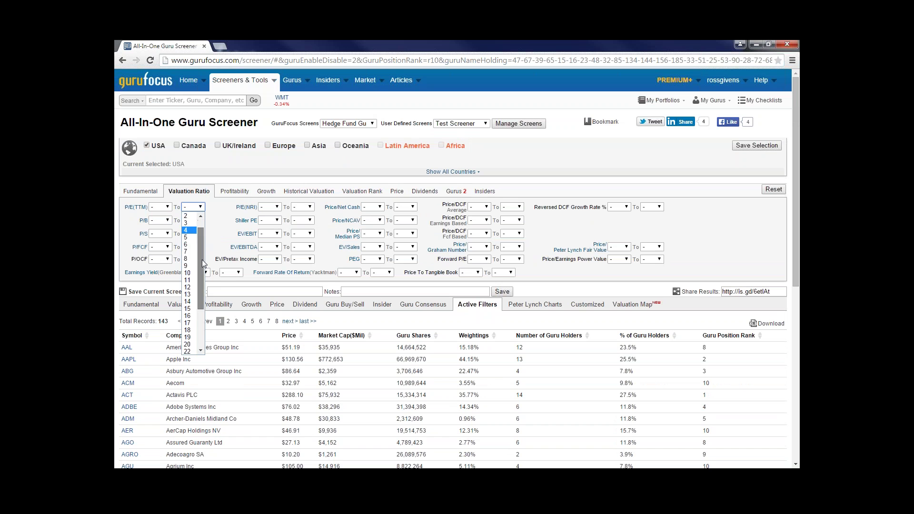
scroll(202, 274, down, 2)
click(190, 310)
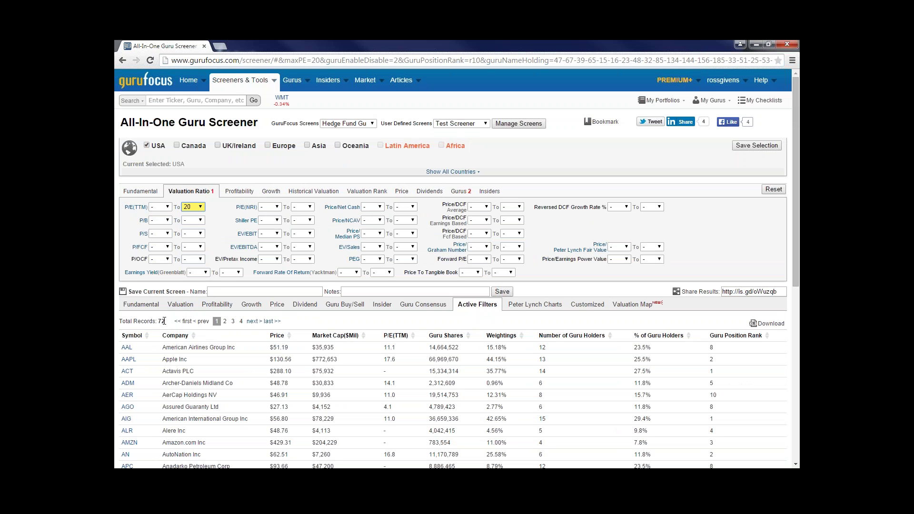
- Show the Growth filters and set the minimum 5-year Revenue Growth Rate to 15%
click(269, 194)
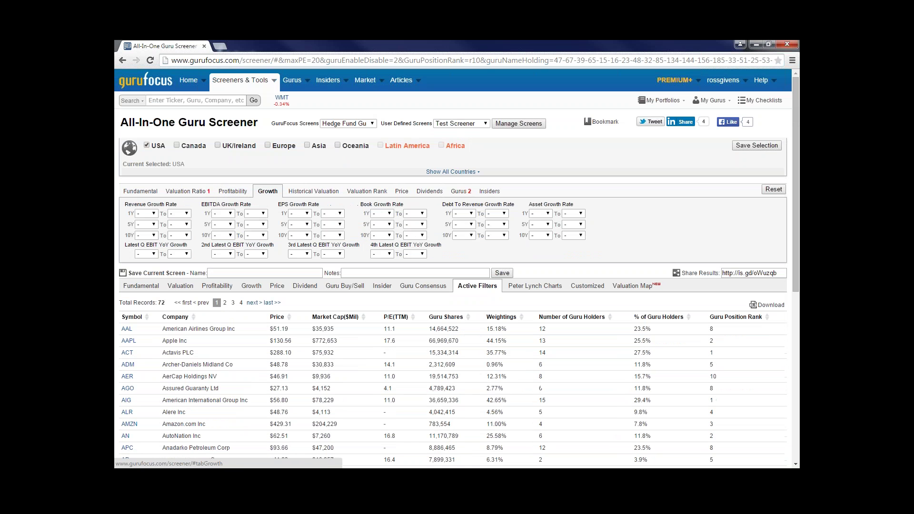
click(153, 224)
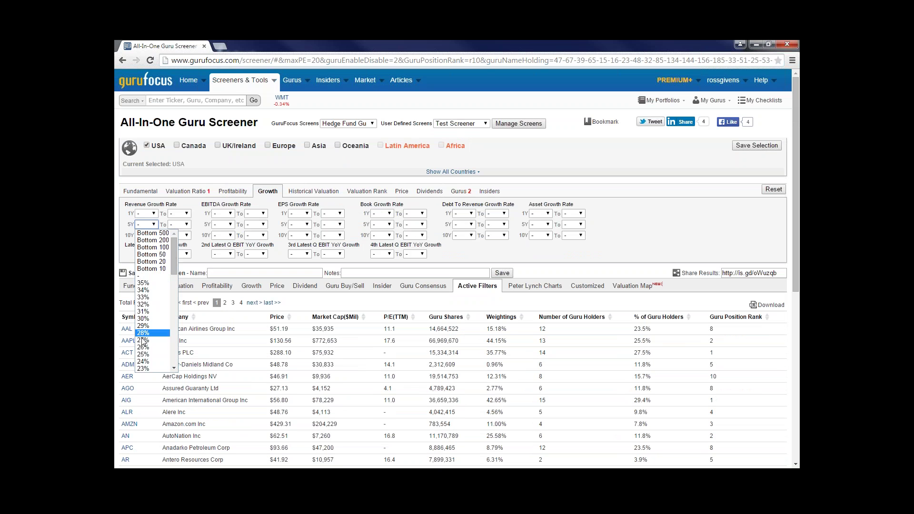
scroll(166, 304, down, 3)
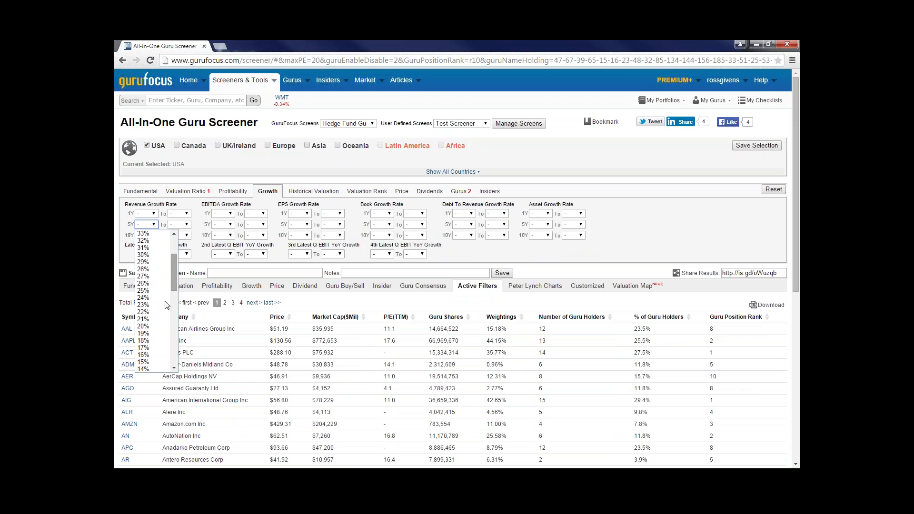
click(152, 362)
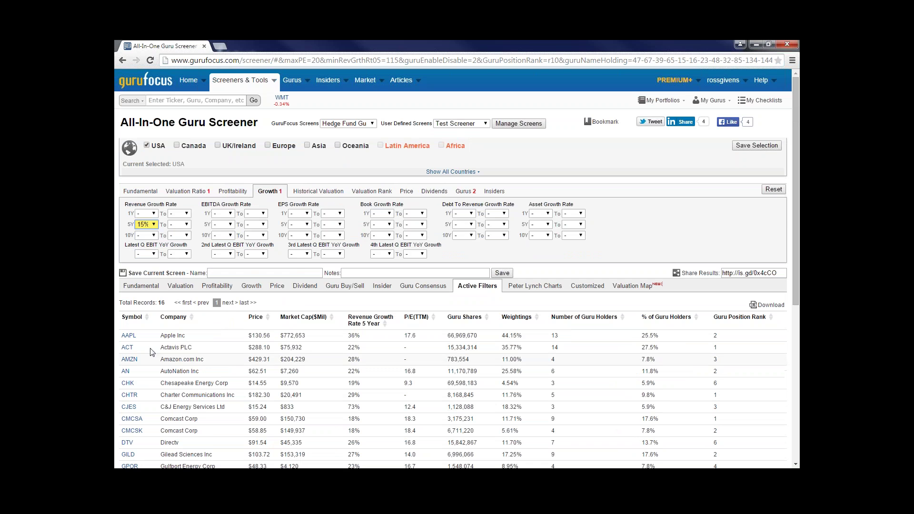
- Review the stocks that match the hedge fund screen with the added P/E and revenue growth filters
scroll(216, 321, down, 2)
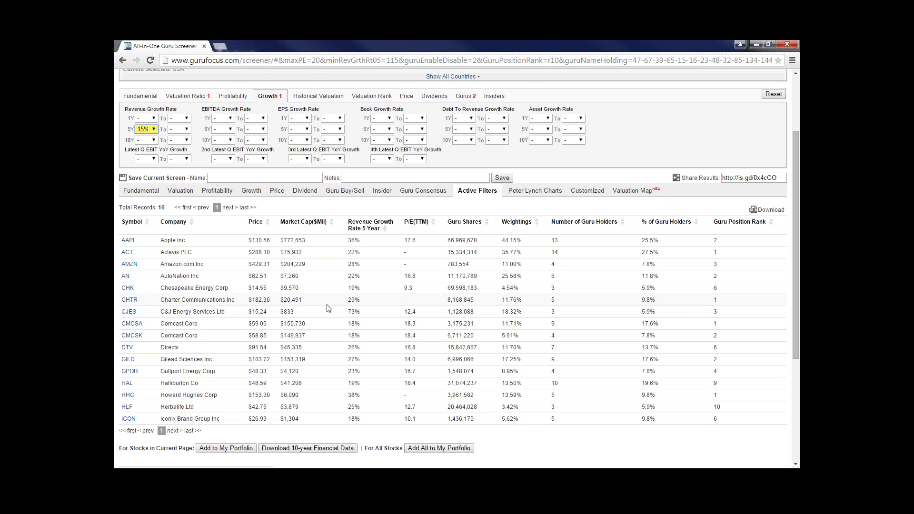
scroll(335, 327, down, 1)
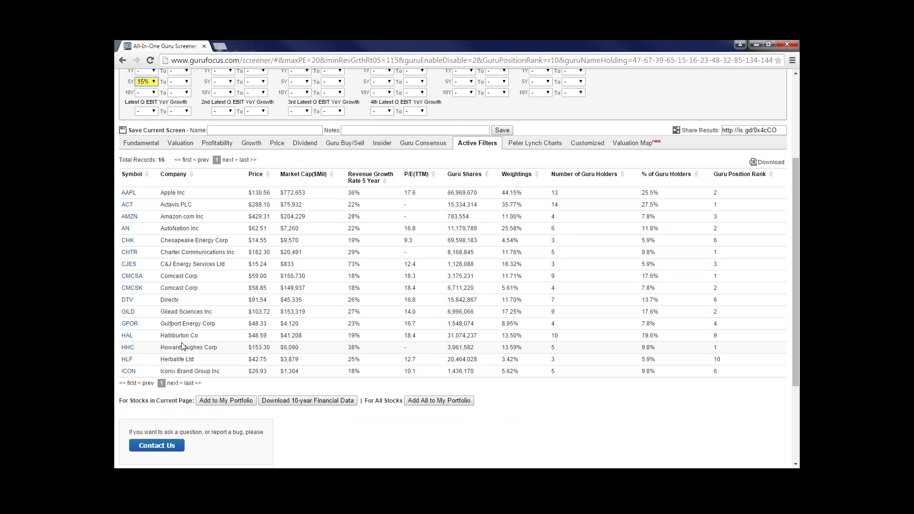
scroll(197, 343, up, 1)
scroll(196, 343, up, 1)
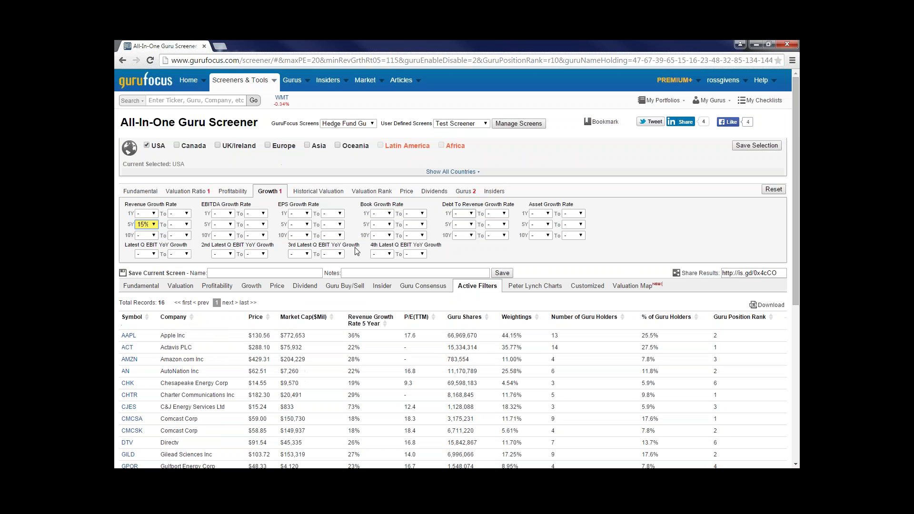
scroll(457, 267, up, 1)
scroll(683, 367, down, 3)
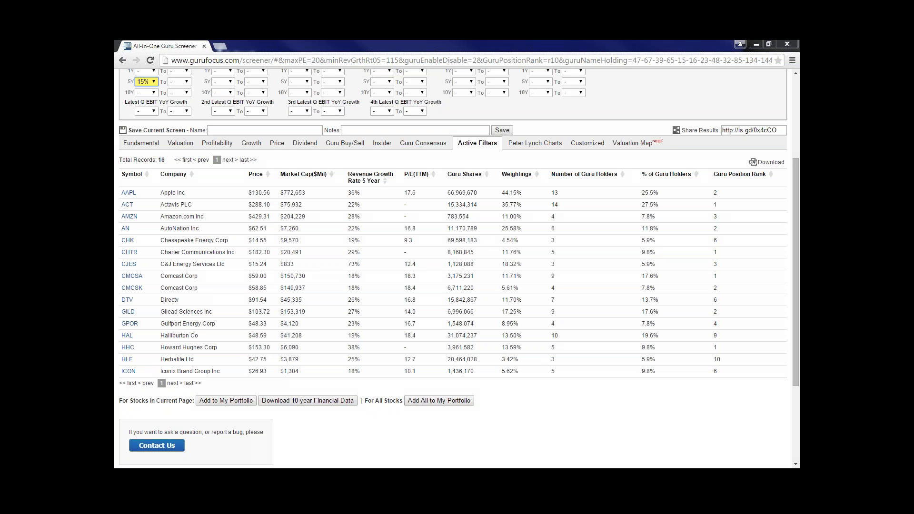
drag(794, 165, 798, 90)
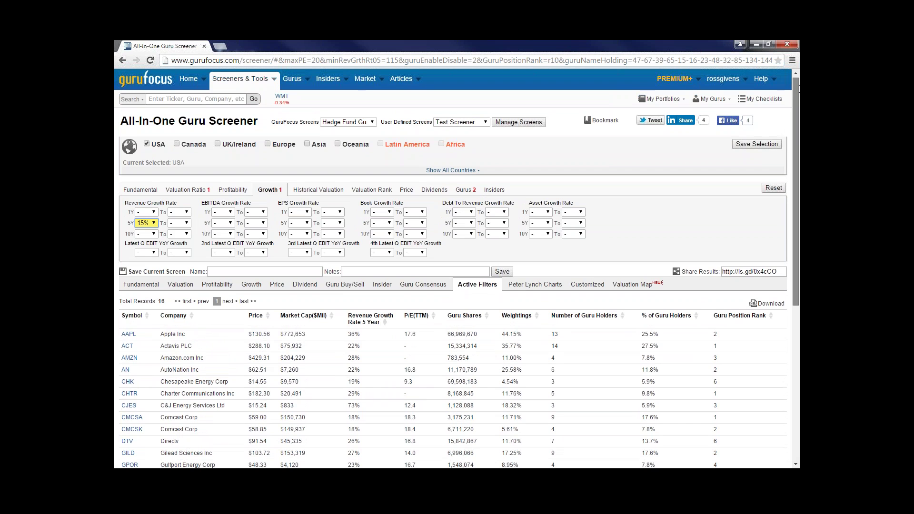
drag(798, 97, 790, 162)
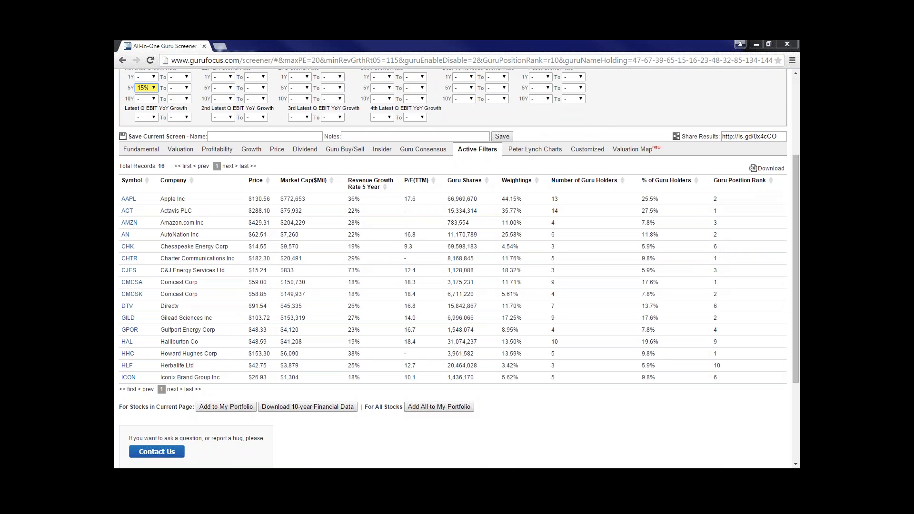
scroll(791, 83, up, 3)
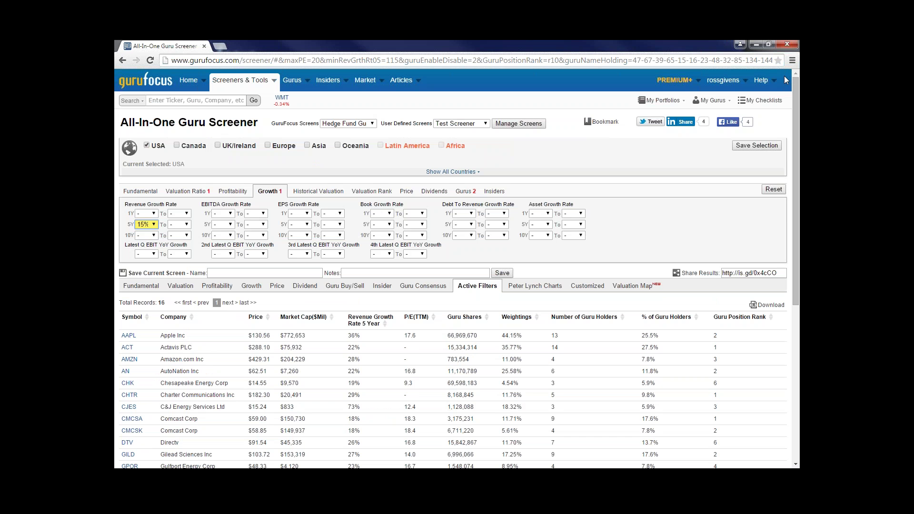
click(373, 124)
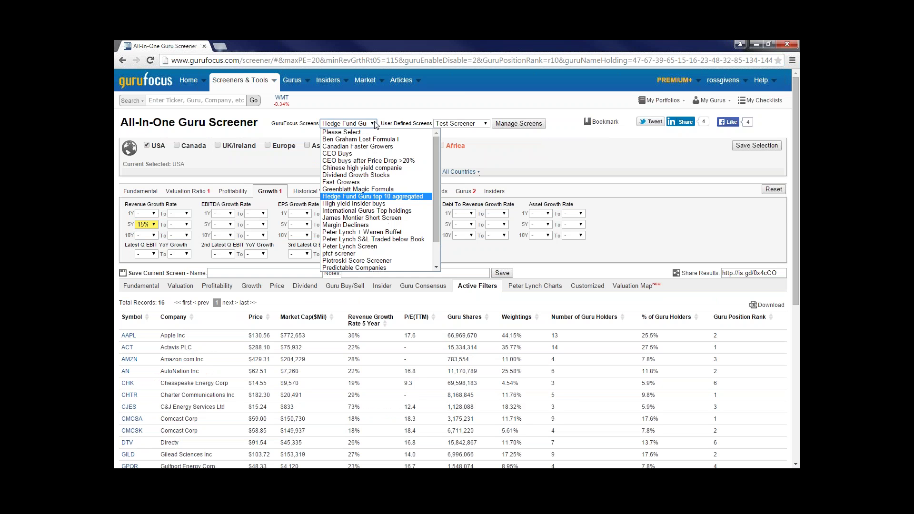
scroll(534, 190, down, 1)
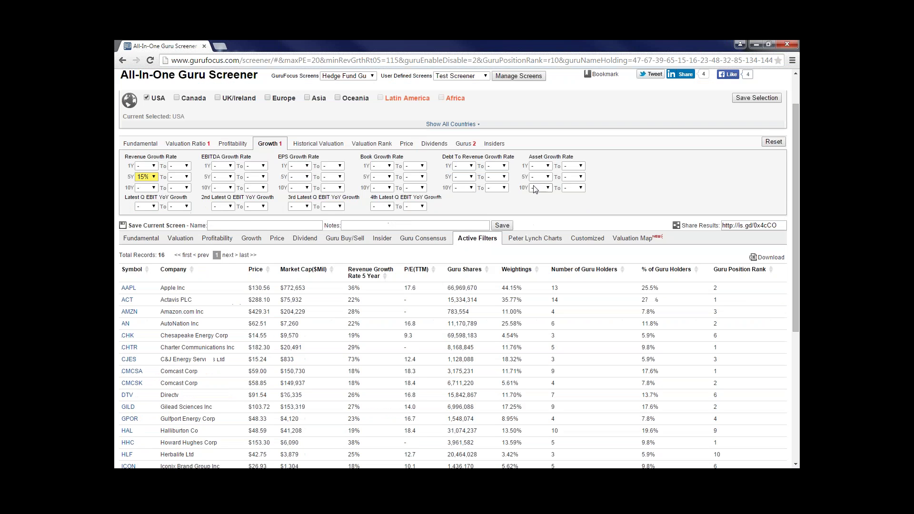
scroll(534, 189, down, 8)
scroll(194, 109, up, 10)
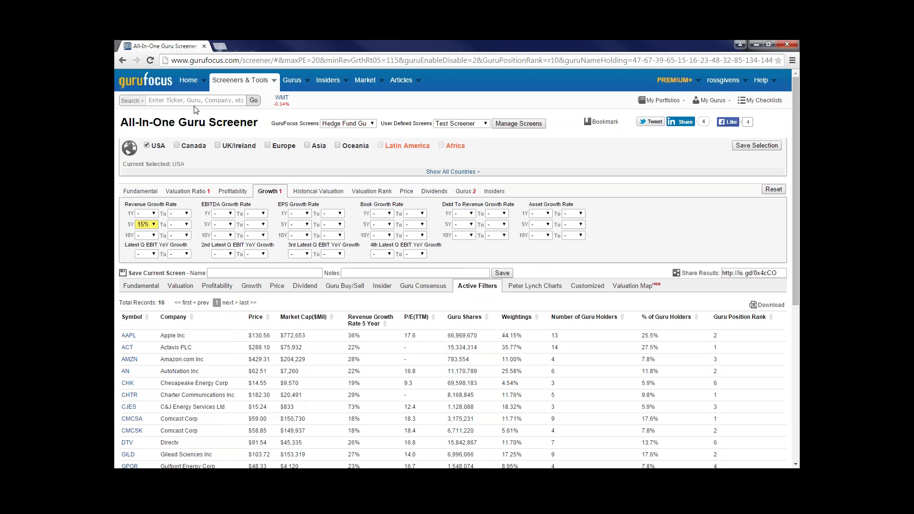
- Reopen the All-In-One Screener without any filters and open its tutorial article "Walter Schloss' Cheap Stocks Screen"
mouse_move(240, 81)
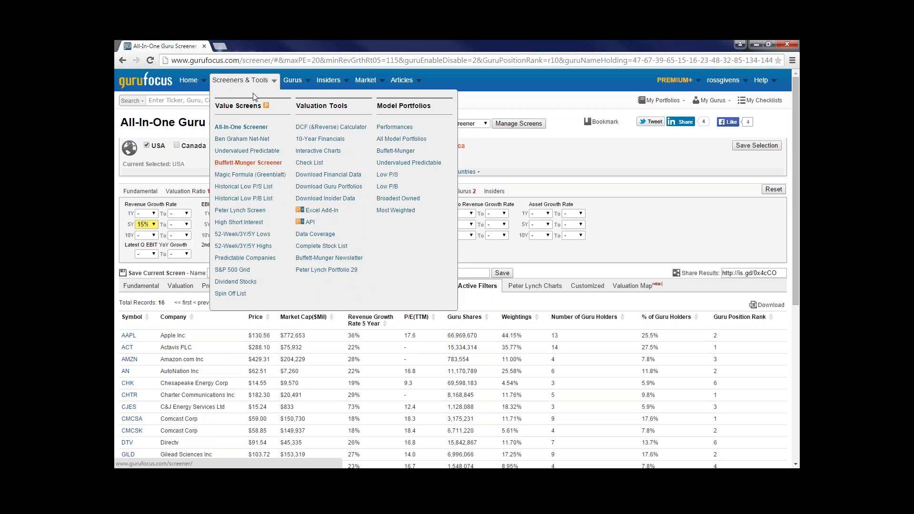
click(238, 128)
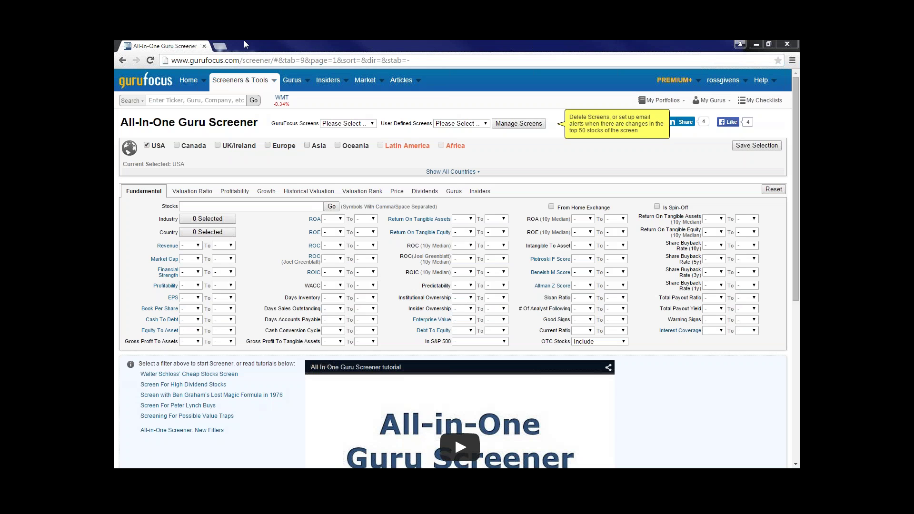
click(159, 374)
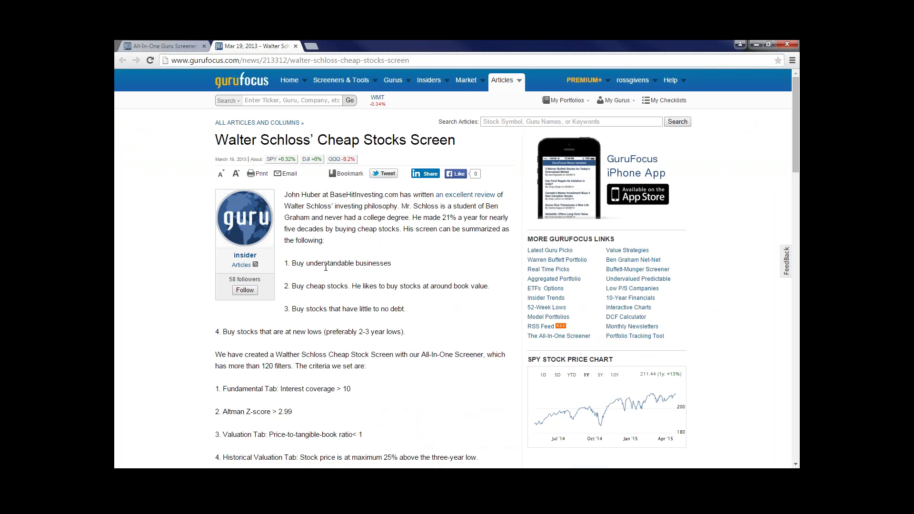
- Read the Walter Schloss article's investing principles, the filter criteria it sets and its example screen
scroll(326, 262, down, 1)
scroll(322, 262, down, 1)
scroll(321, 263, down, 1)
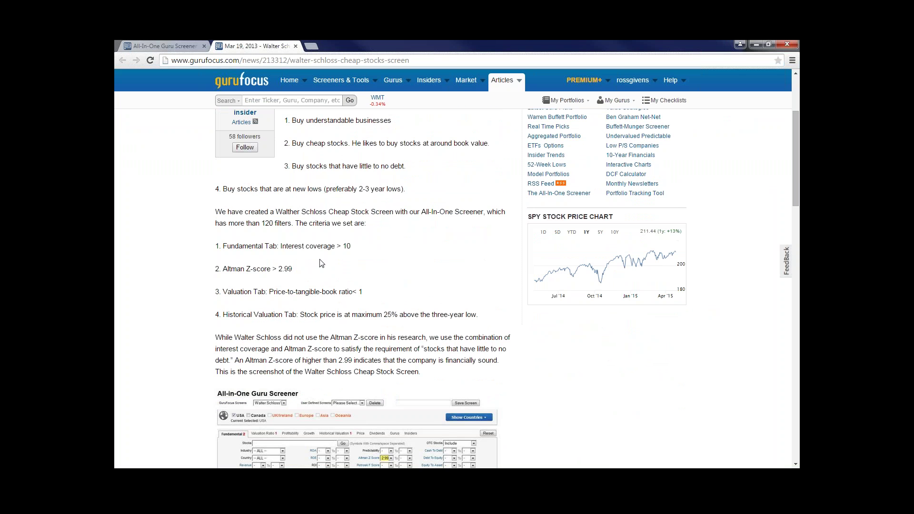
scroll(321, 262, down, 1)
scroll(320, 259, up, 1)
scroll(321, 258, down, 1)
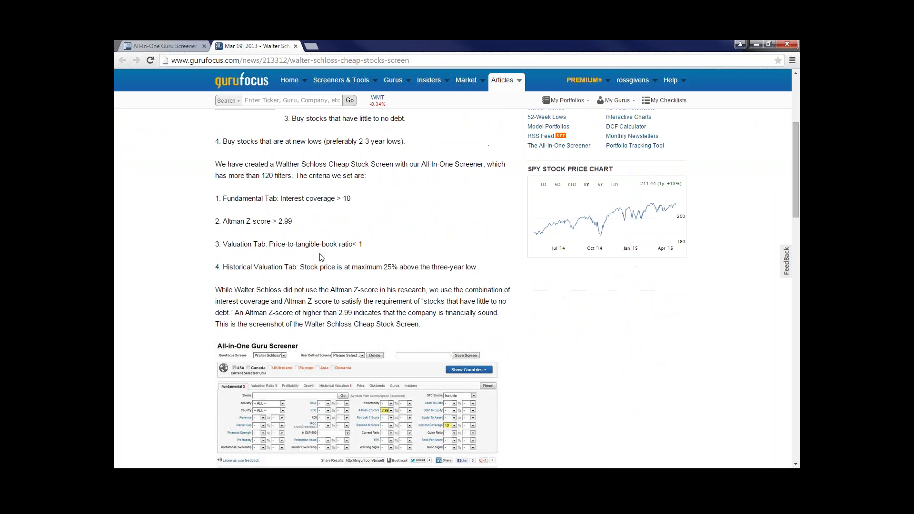
scroll(321, 257, down, 1)
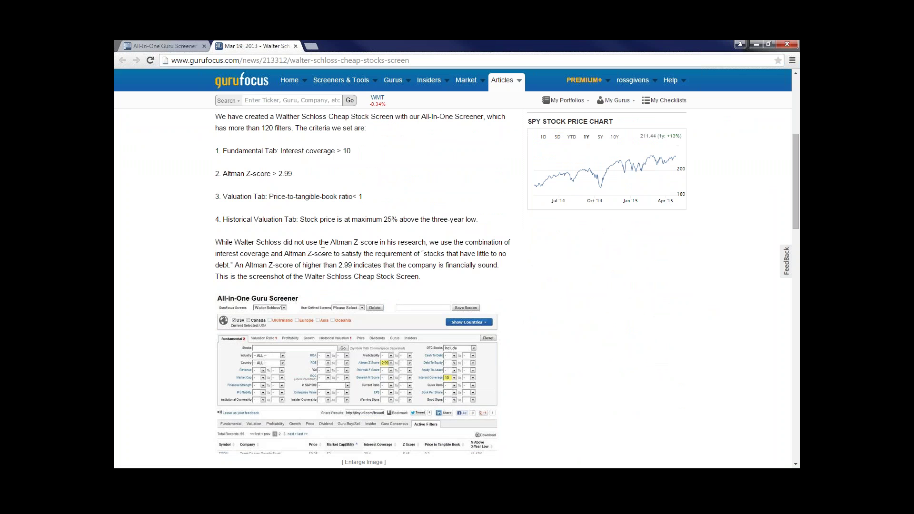
scroll(340, 216, down, 1)
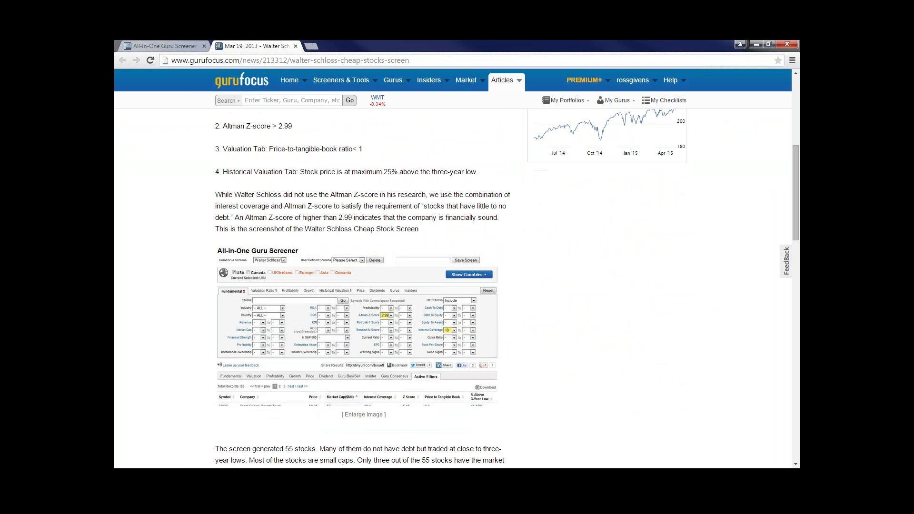
scroll(340, 210, down, 1)
scroll(339, 202, down, 3)
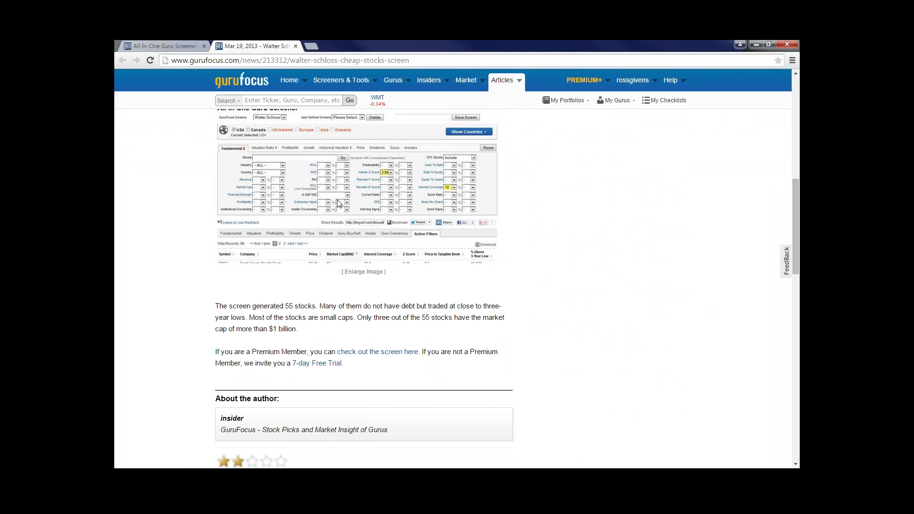
scroll(282, 251, up, 1)
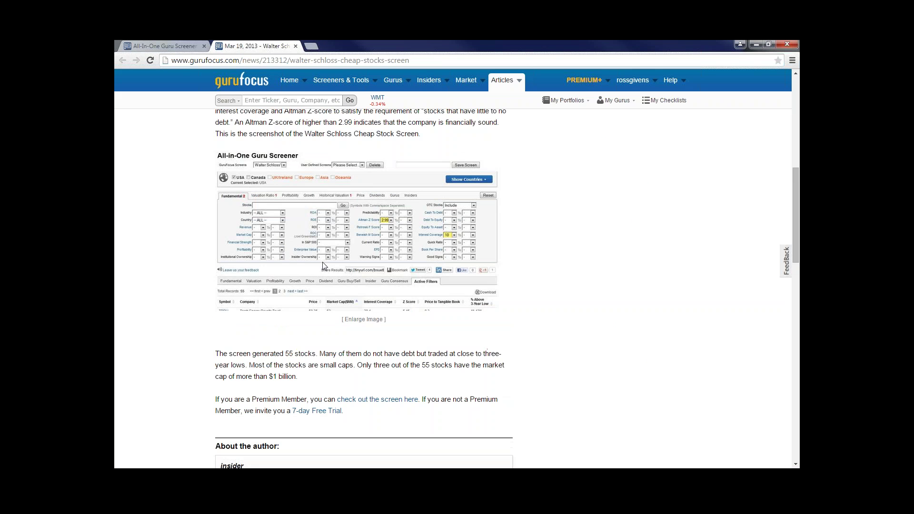
scroll(321, 262, up, 3)
scroll(318, 254, up, 2)
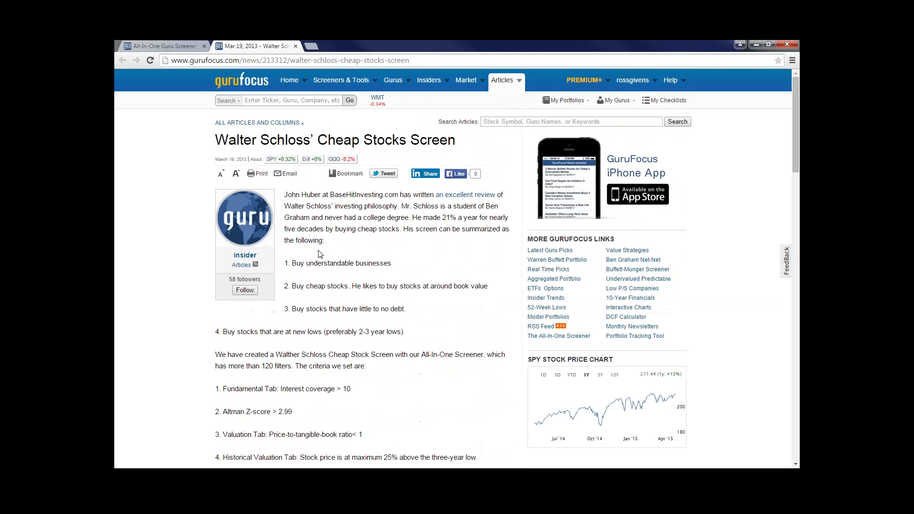
- Return to the All-In-One Screener and load the predefined GuruFocus screen "Walter Schloss's Screen"
click(165, 45)
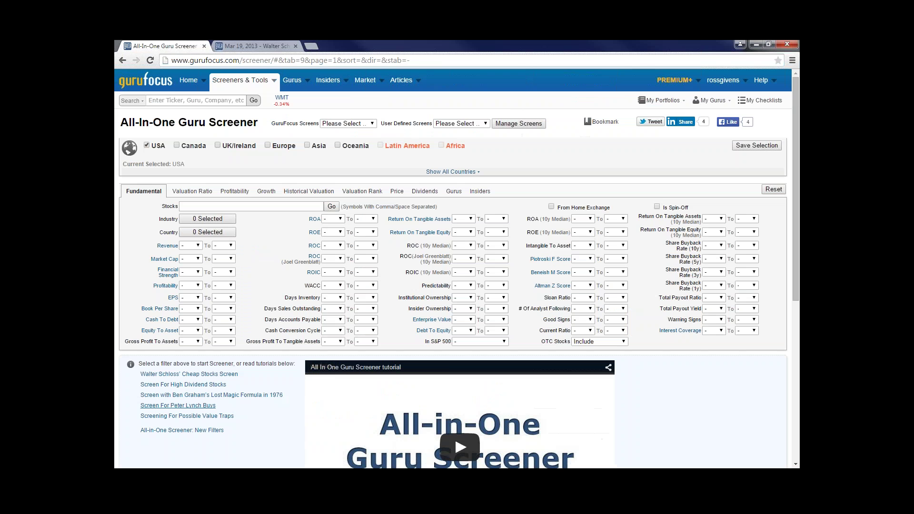
click(373, 123)
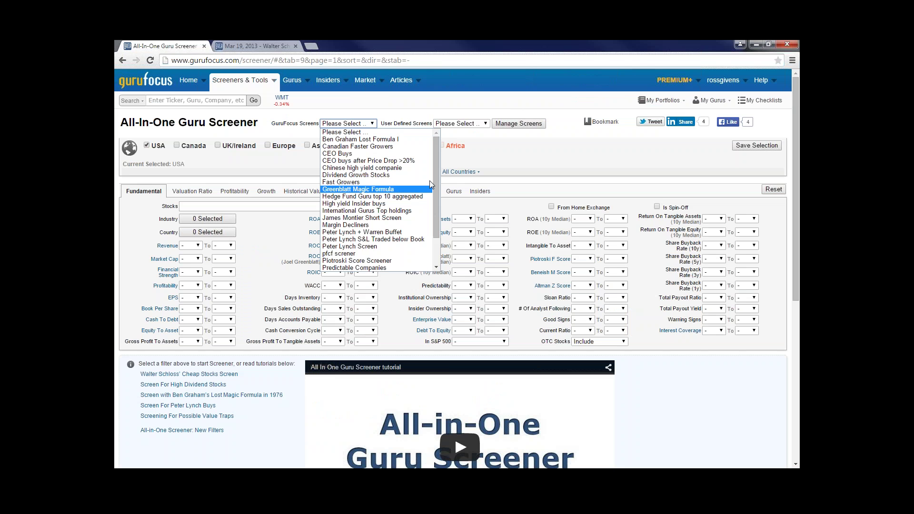
drag(438, 174, 432, 210)
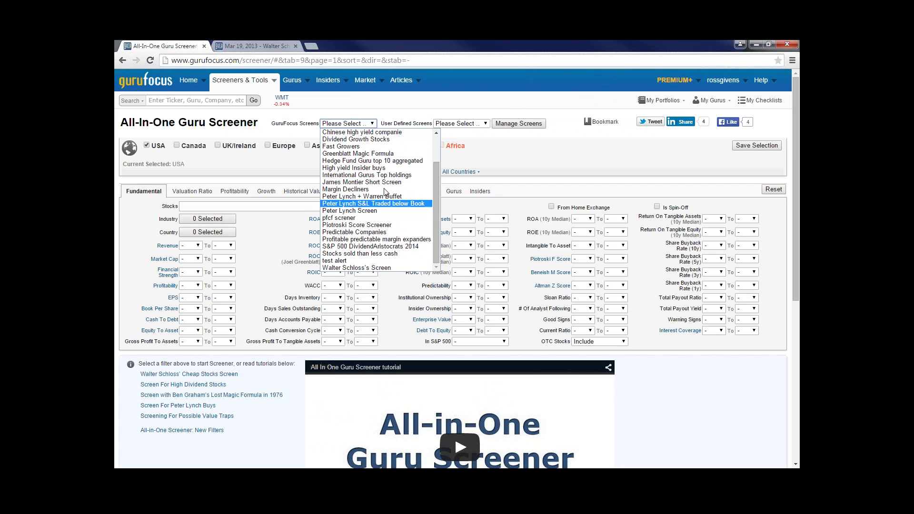
click(359, 268)
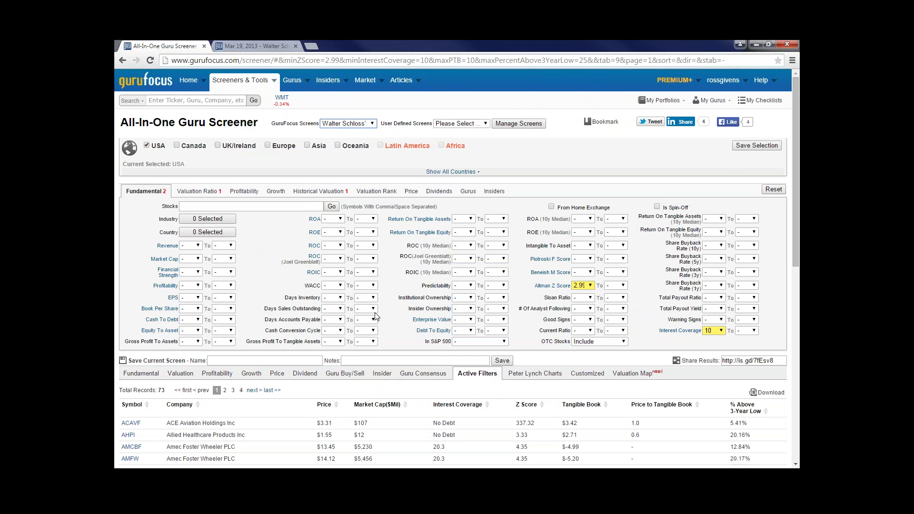
- Leave the Walter Schloss results and reopen the All-In-One Screener from the homepage without any filters
scroll(340, 330, down, 1)
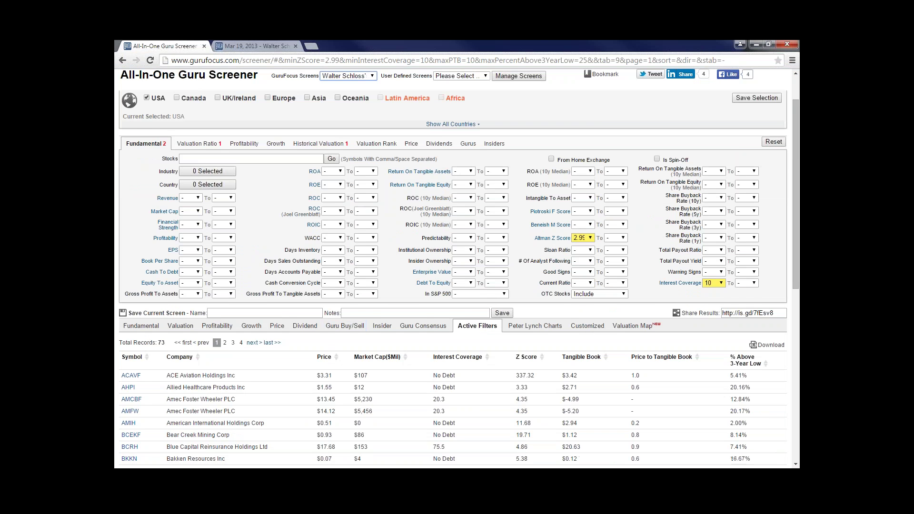
scroll(222, 258, up, 1)
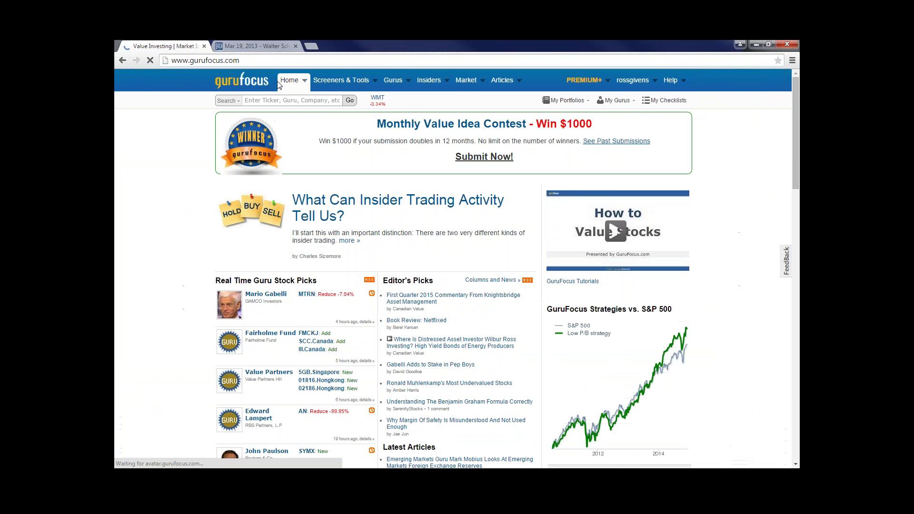
mouse_move(333, 81)
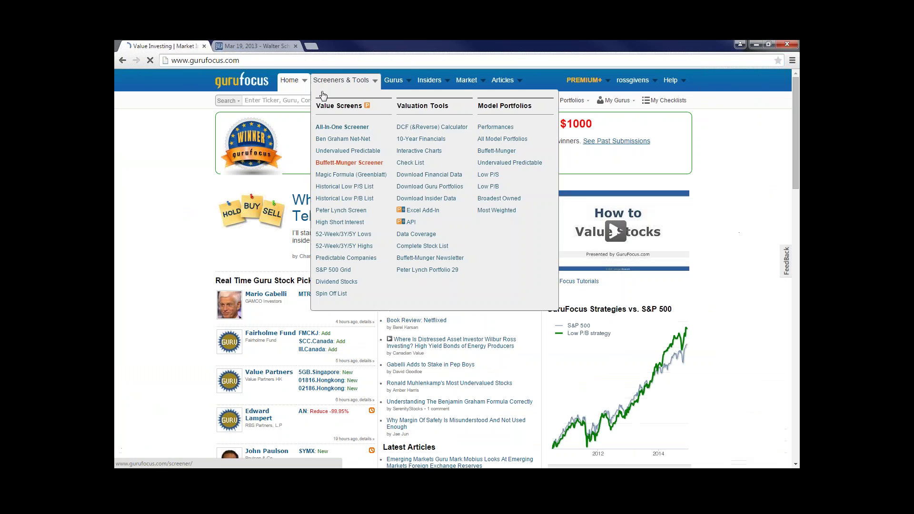
click(322, 126)
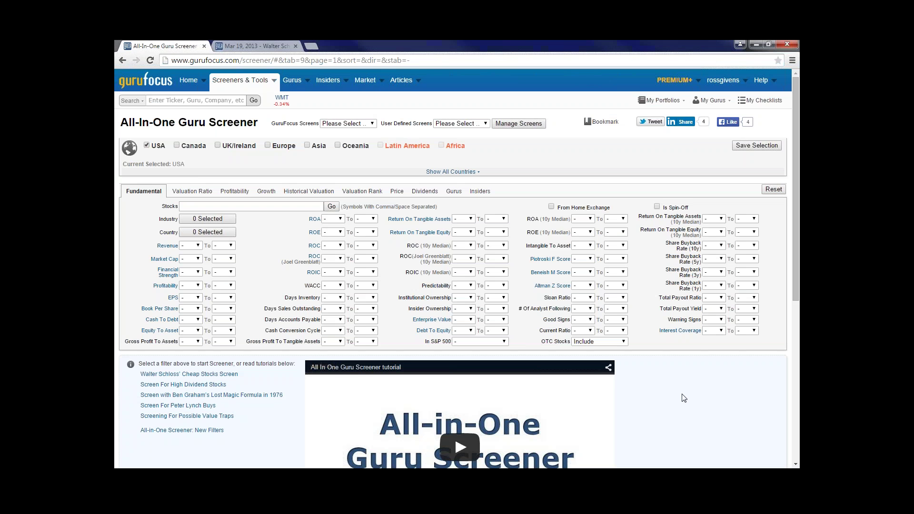
scroll(683, 397, down, 1)
scroll(681, 395, up, 1)
- Try switching the screener's region from USA to Europe, and restore the USA-only selection
click(267, 146)
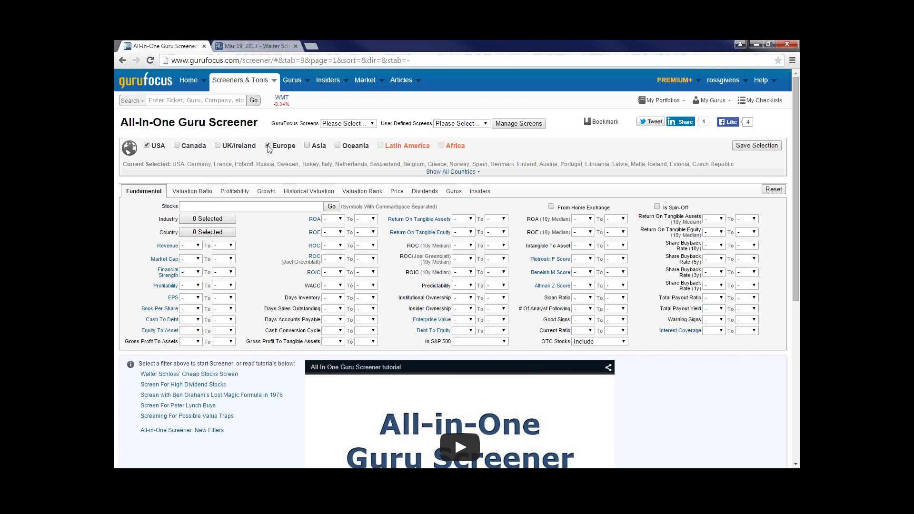
click(146, 145)
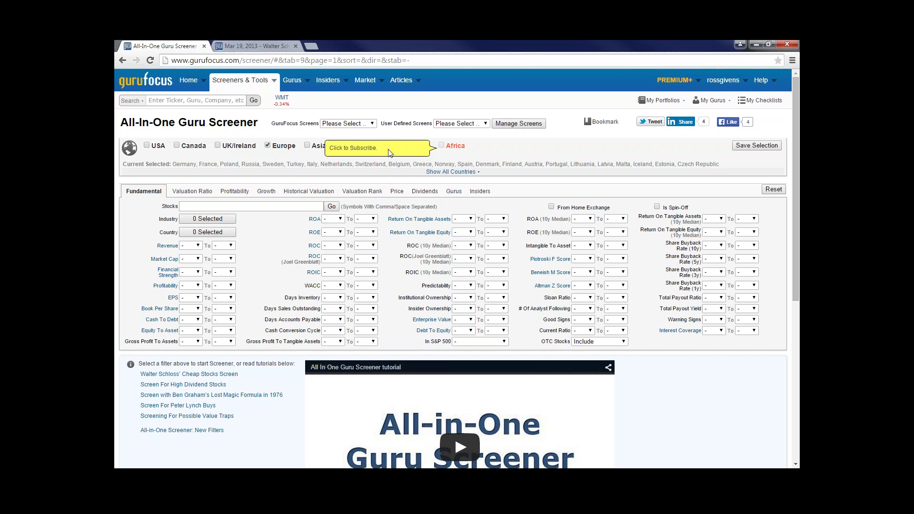
click(147, 145)
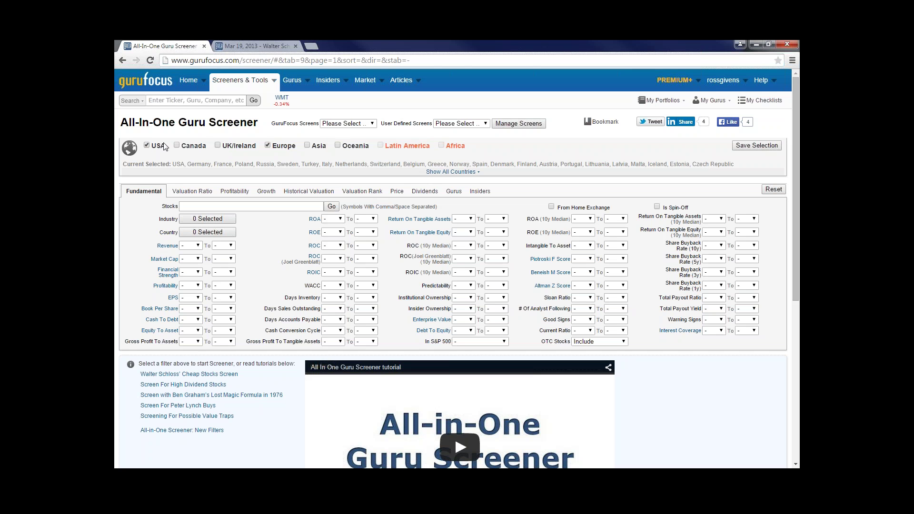
click(267, 145)
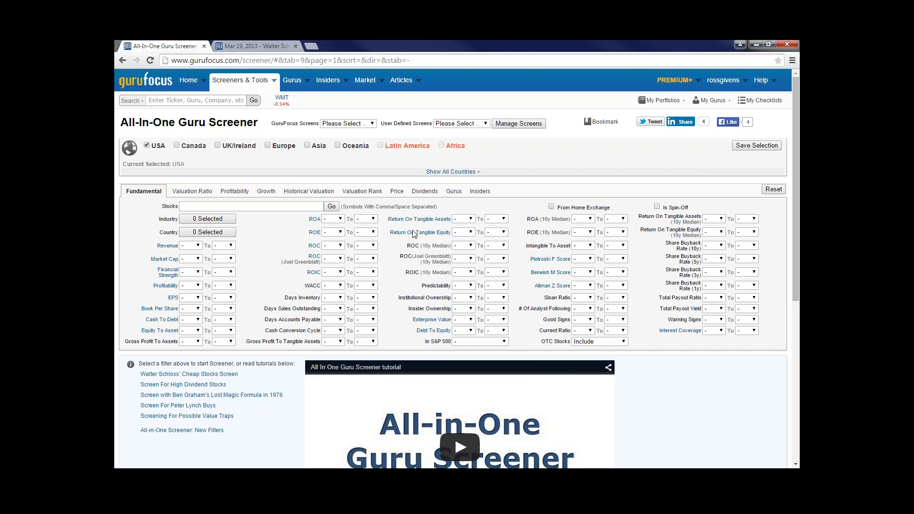
- Show the screener's guru filters and view the custom guru groups that can be chosen
scroll(333, 328, down, 1)
scroll(334, 328, up, 1)
scroll(333, 329, down, 2)
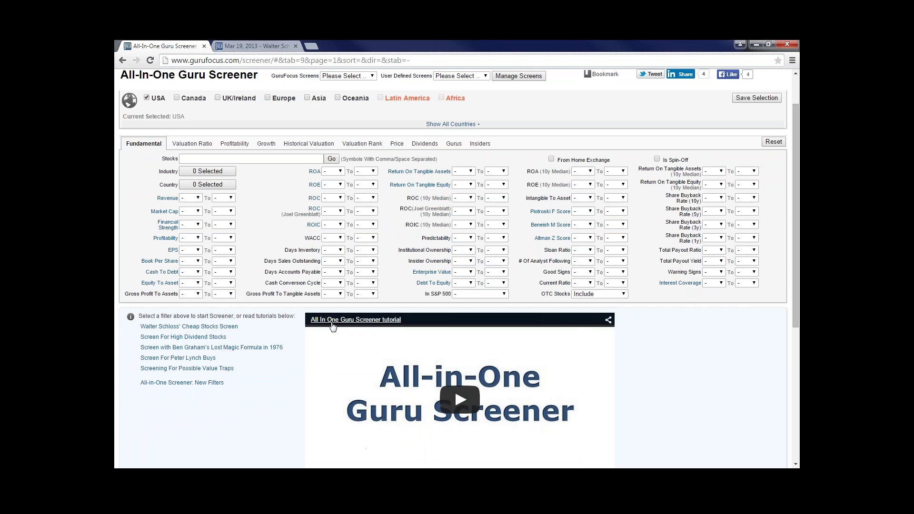
scroll(469, 356, up, 2)
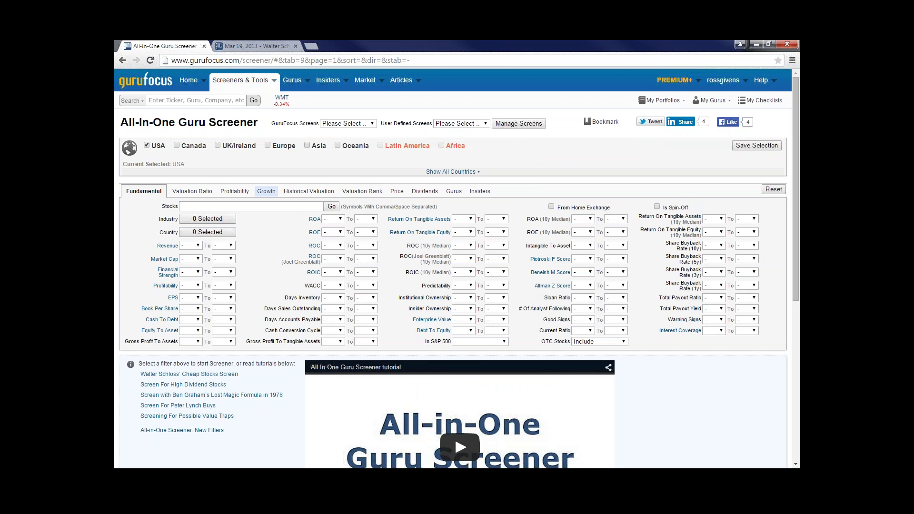
click(454, 191)
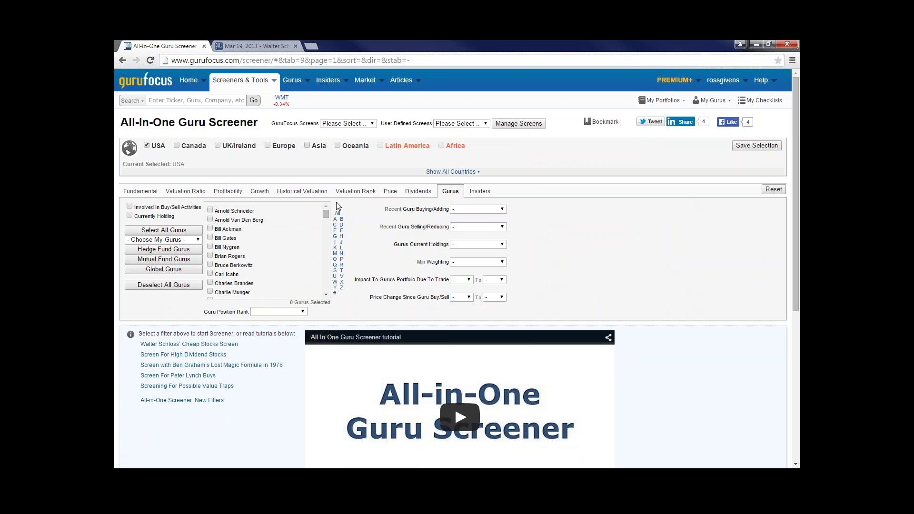
click(198, 241)
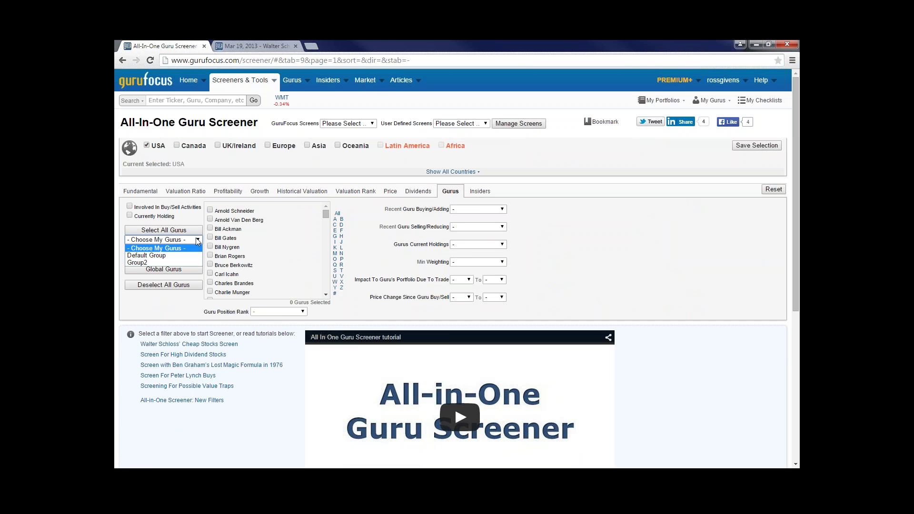
click(176, 300)
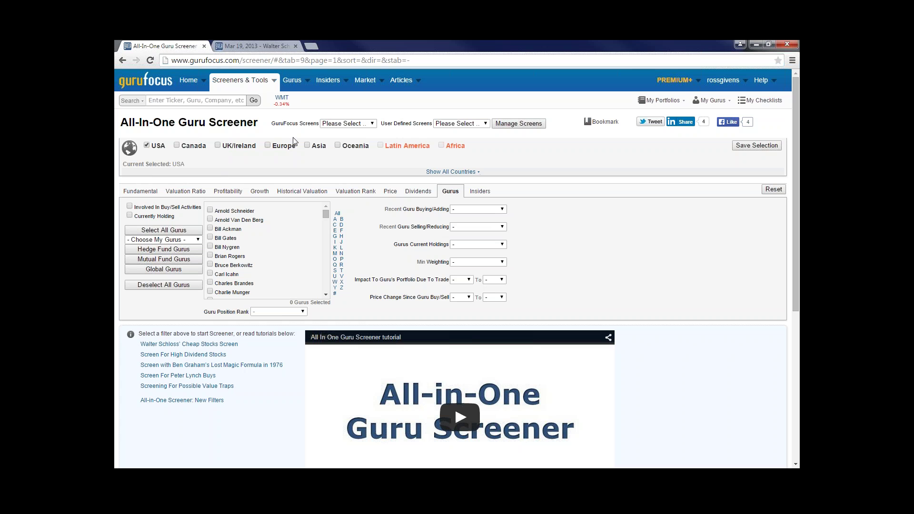
- Return to the homepage and open the comparison of all value strategies against the S&P 500
click(189, 80)
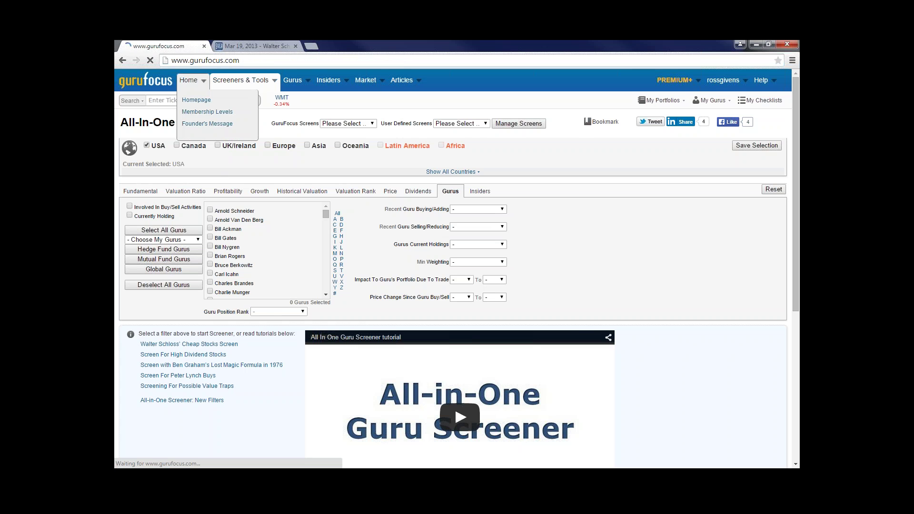
scroll(647, 361, down, 3)
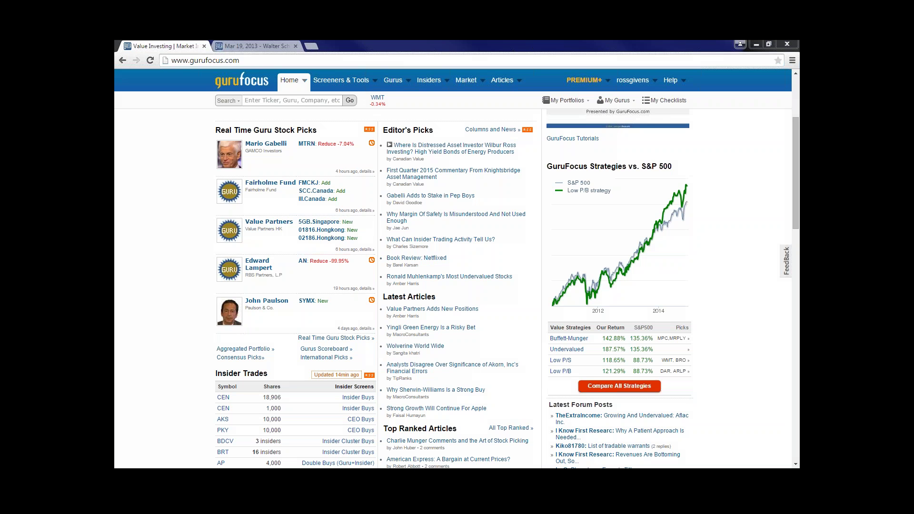
click(628, 381)
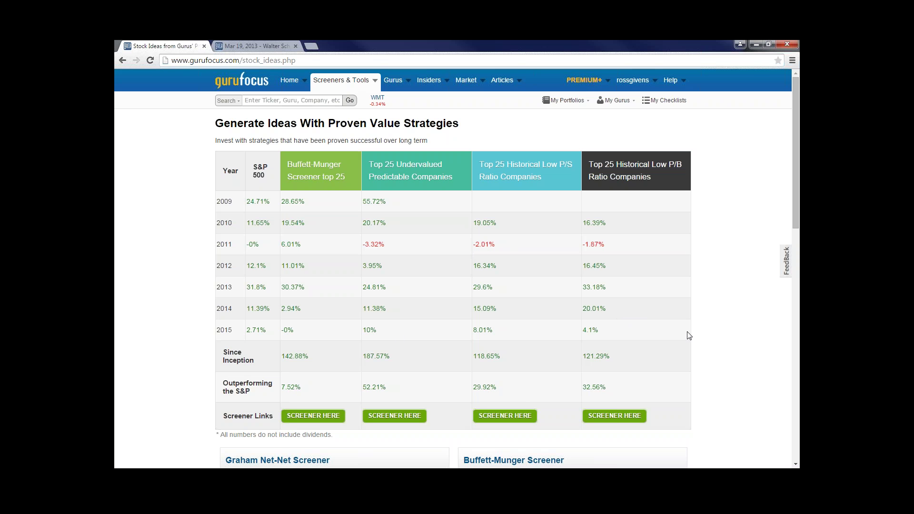
scroll(689, 336, down, 1)
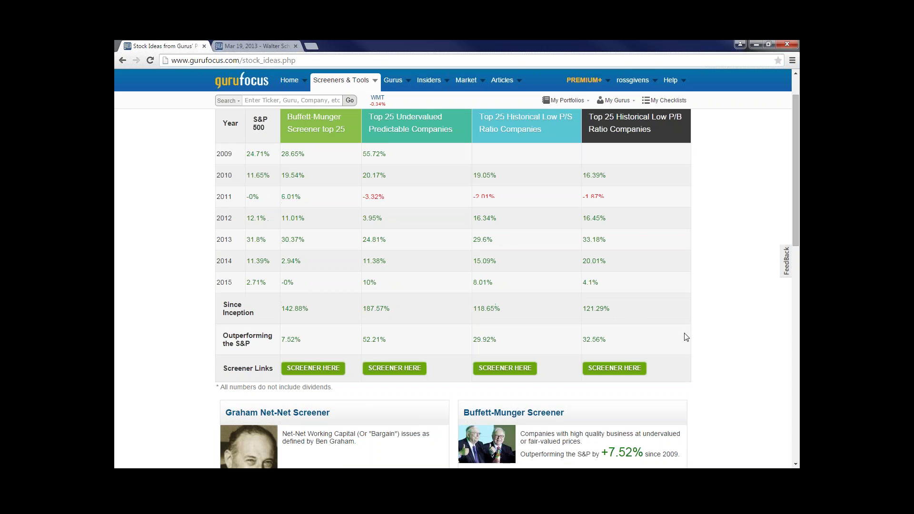
- Open the historical low P/B ratio screener from the strategy comparison, view its stocks, and return to the comparison
click(621, 120)
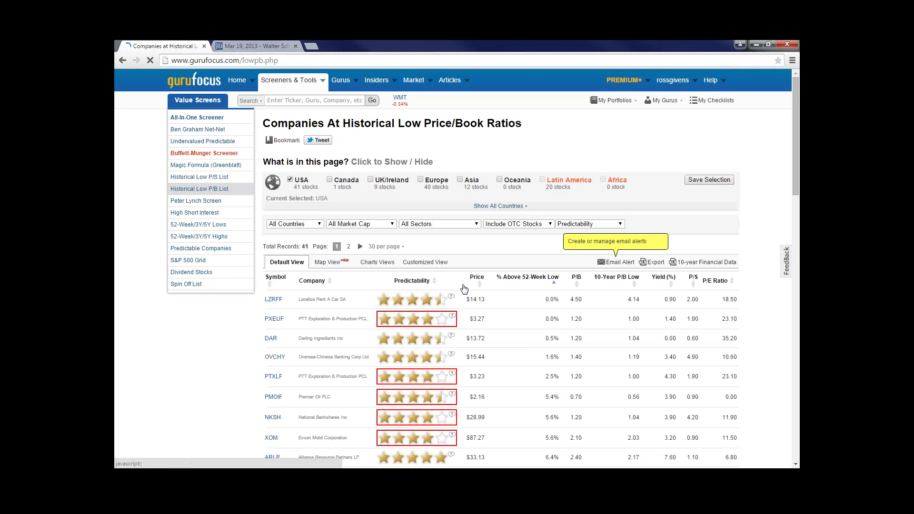
scroll(707, 384, down, 1)
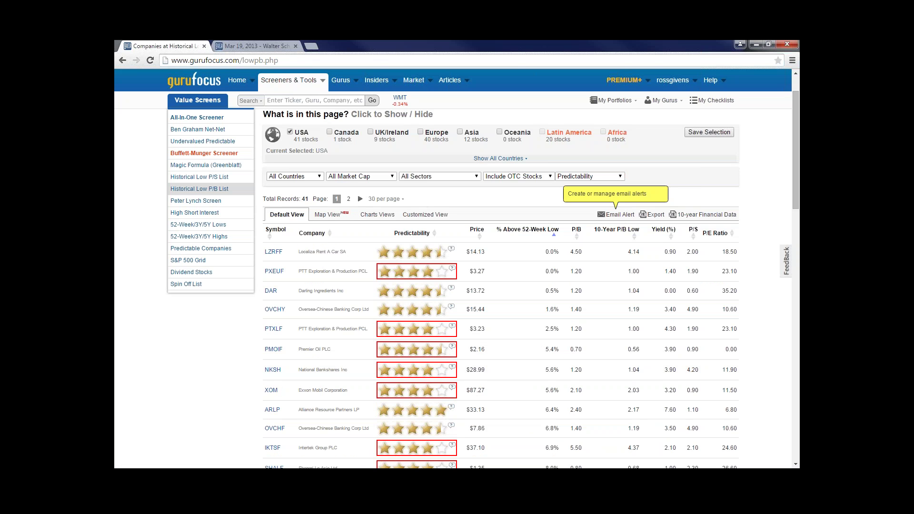
click(123, 60)
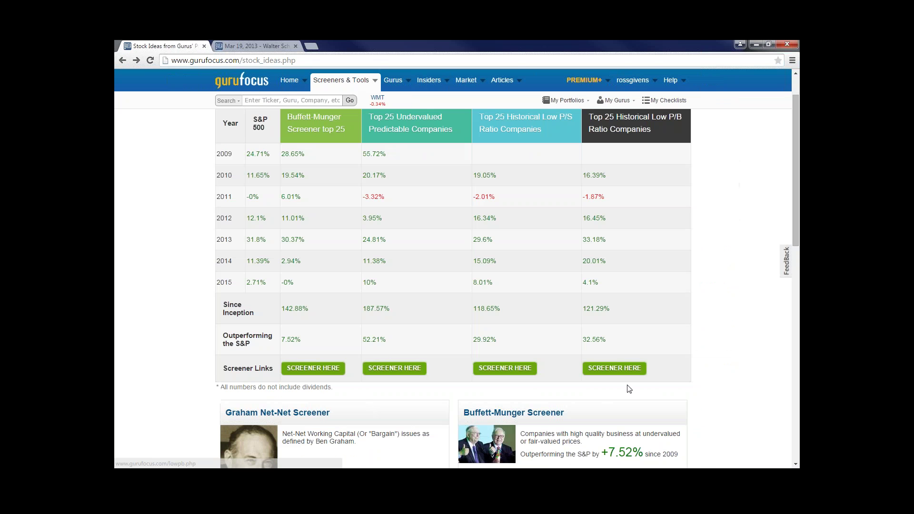
click(626, 370)
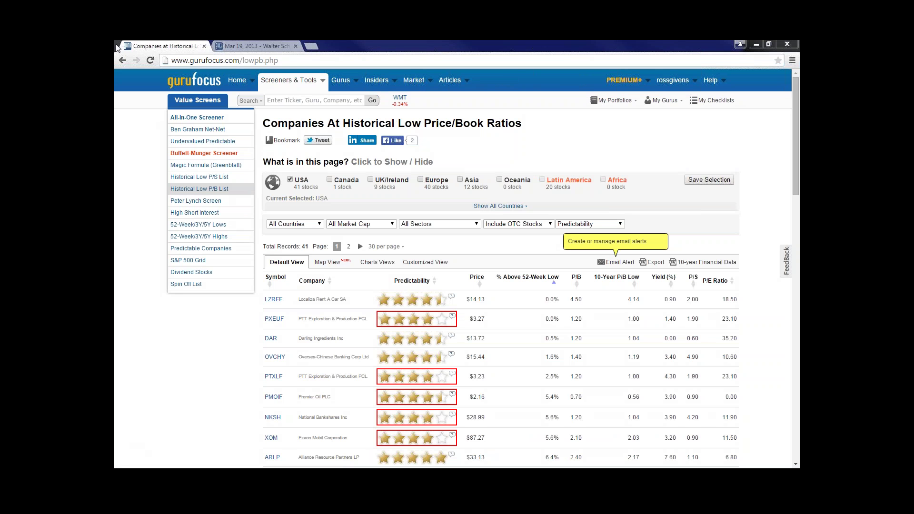
click(123, 61)
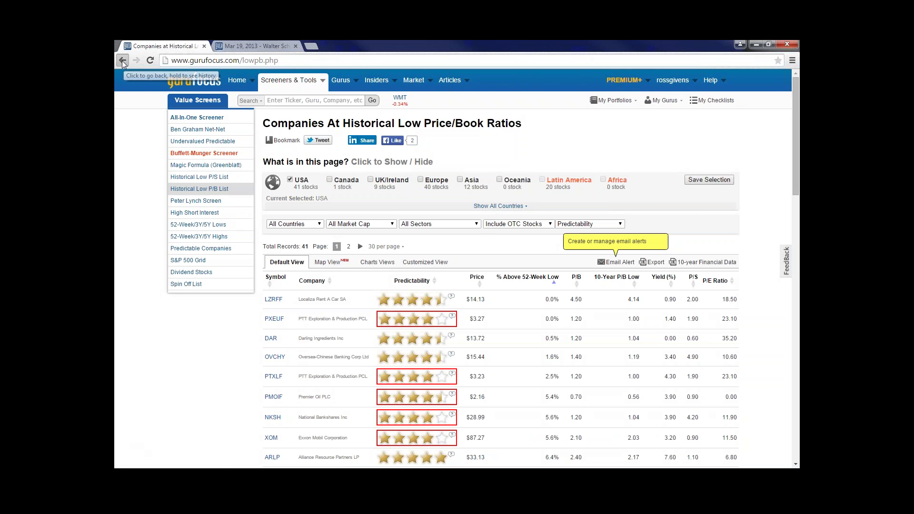
- Examine the screener descriptions below the strategy performance table, from Graham Net-Net to Predictable Companies
scroll(509, 356, down, 1)
scroll(507, 357, down, 3)
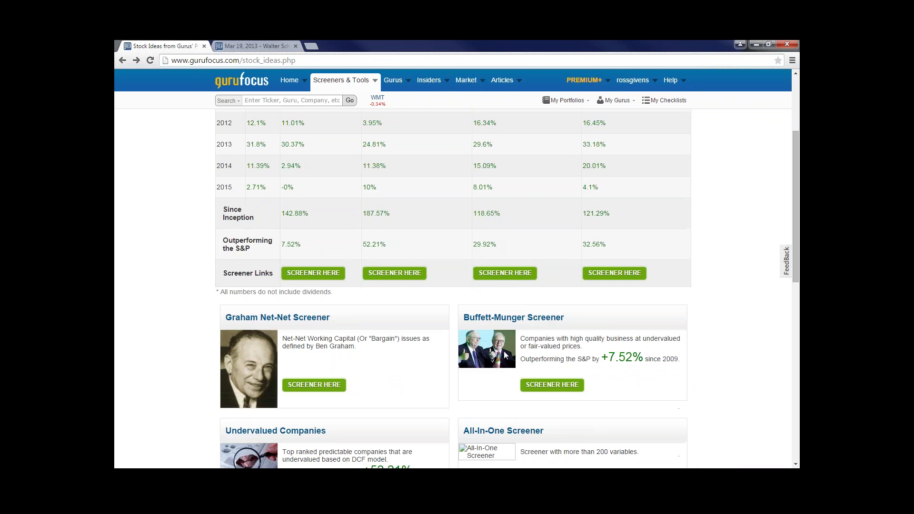
scroll(444, 286, up, 4)
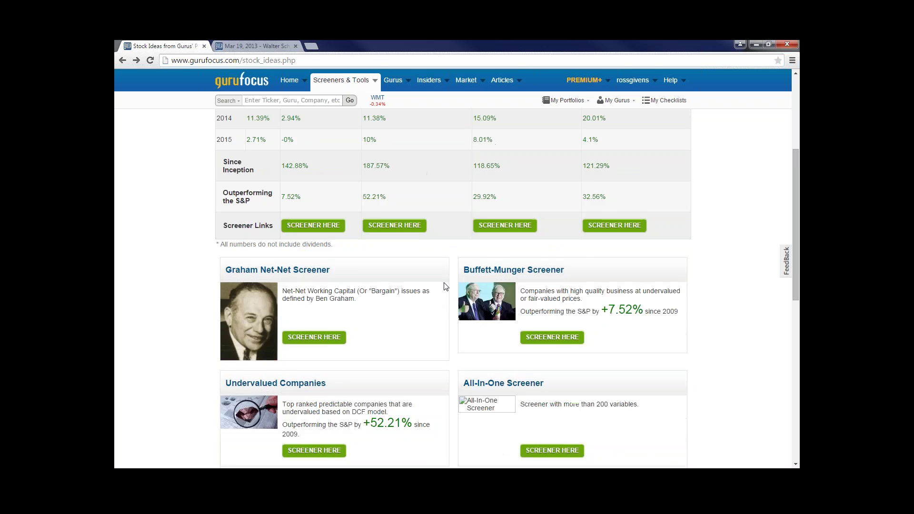
scroll(484, 338, down, 4)
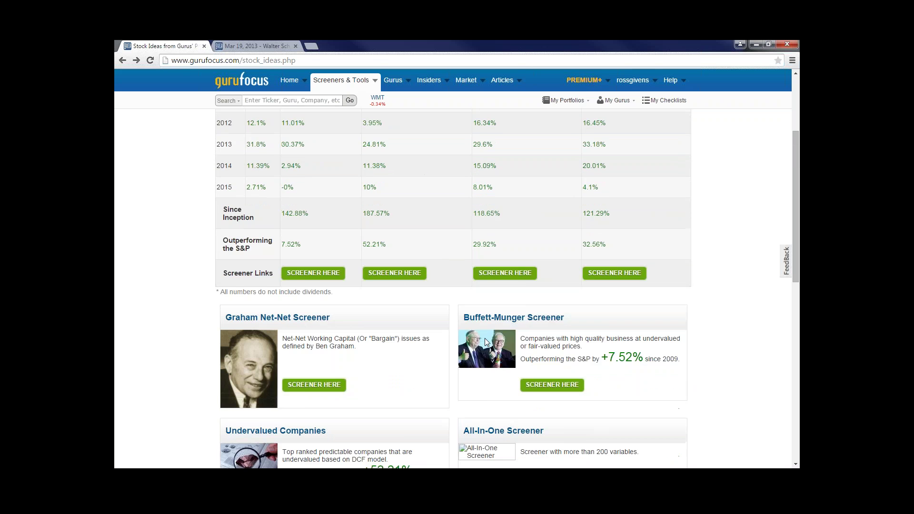
scroll(486, 338, down, 1)
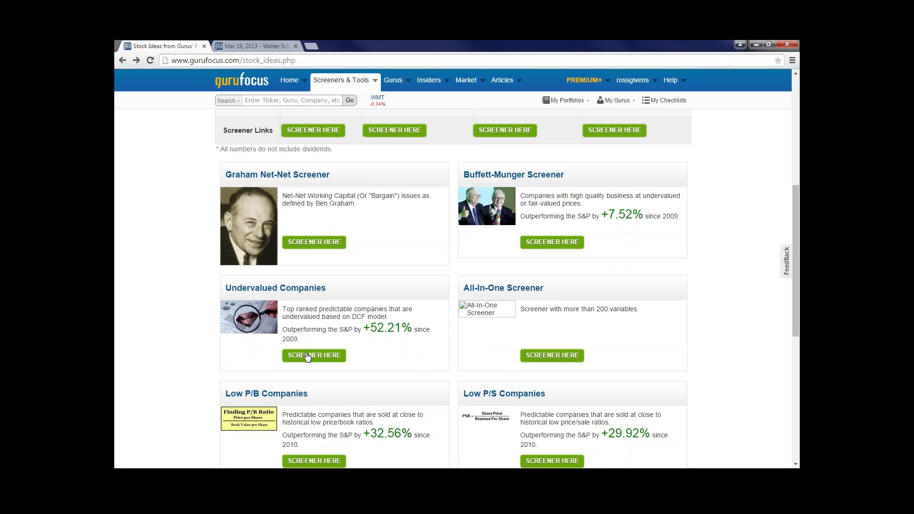
scroll(602, 319, down, 2)
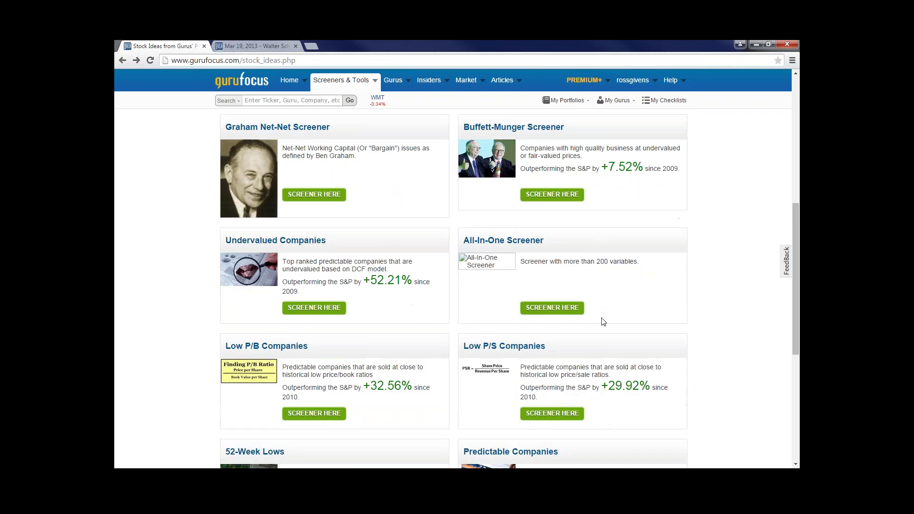
scroll(602, 319, down, 2)
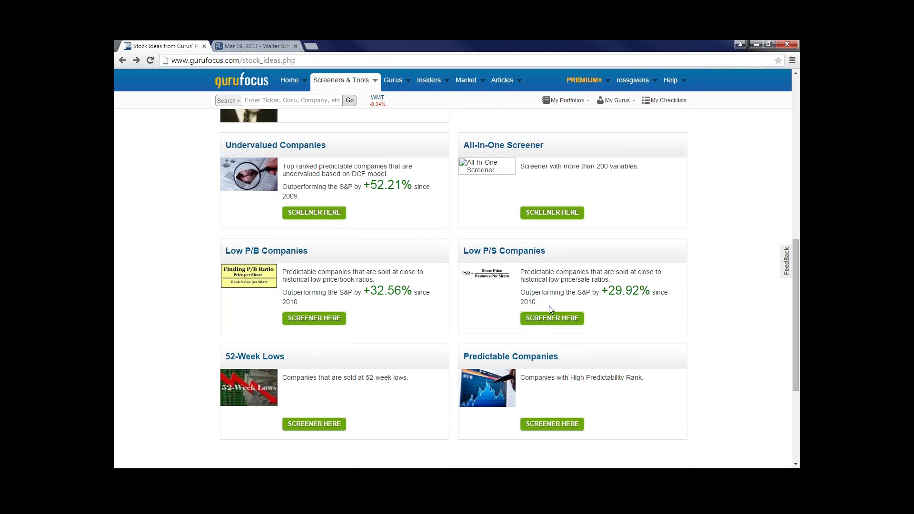
scroll(300, 282, down, 2)
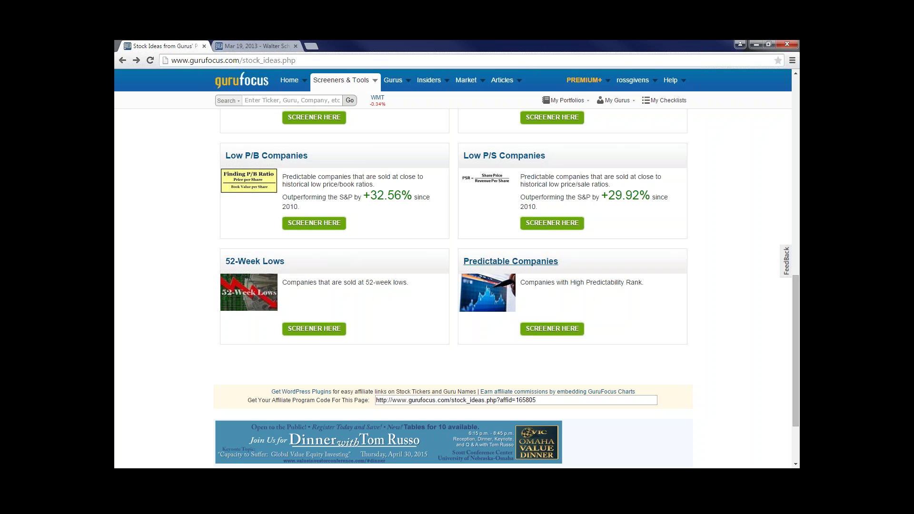
- Open the Predictable Companies screener and the article "What is Predictability Rank?" from a five-star company's rating details
click(553, 328)
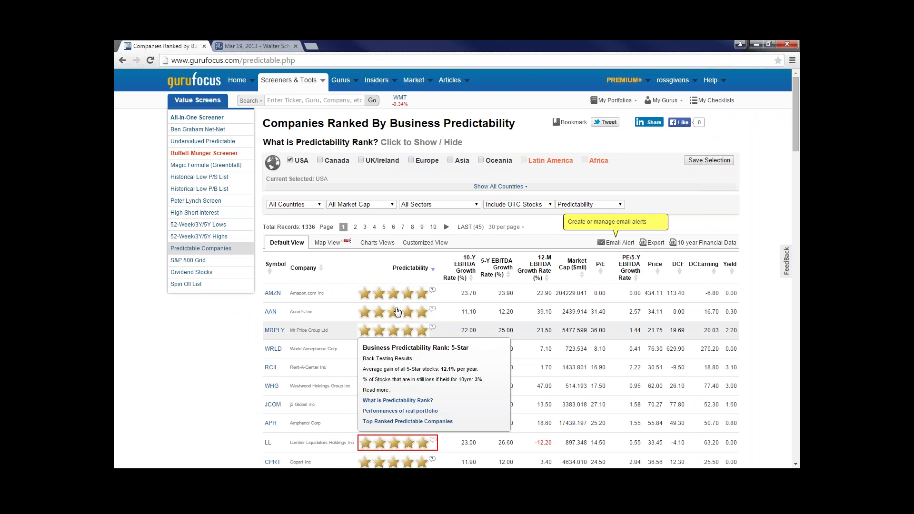
mouse_move(410, 292)
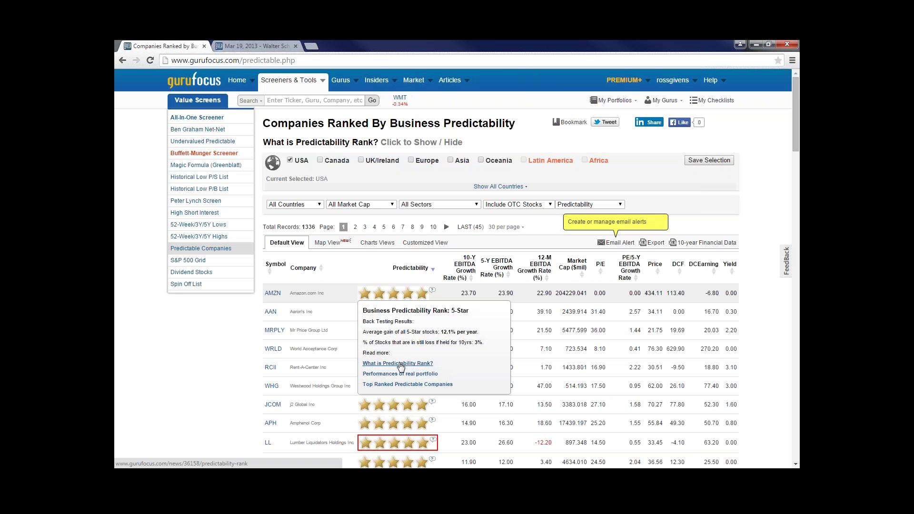
click(399, 365)
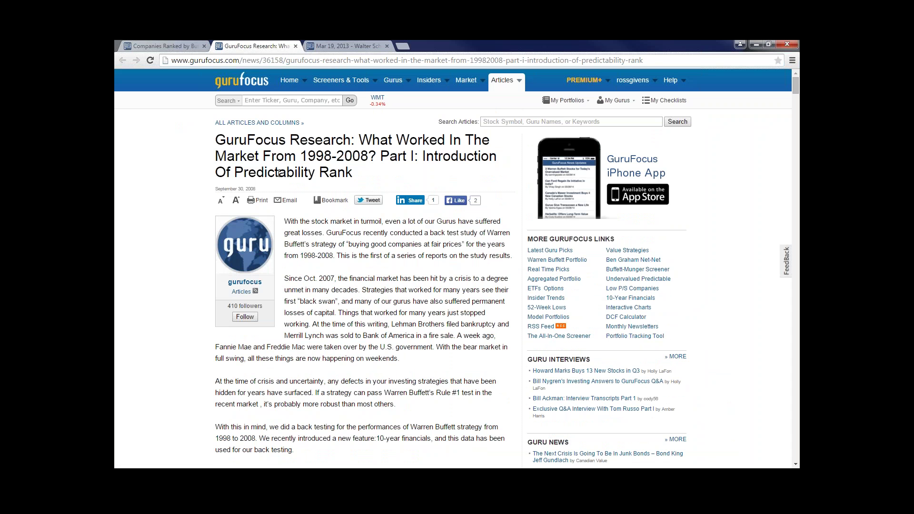
- Read the opening of the Predictability Rank article, including its back-testing background and the Warren Buffett strategy section
scroll(272, 295, down, 1)
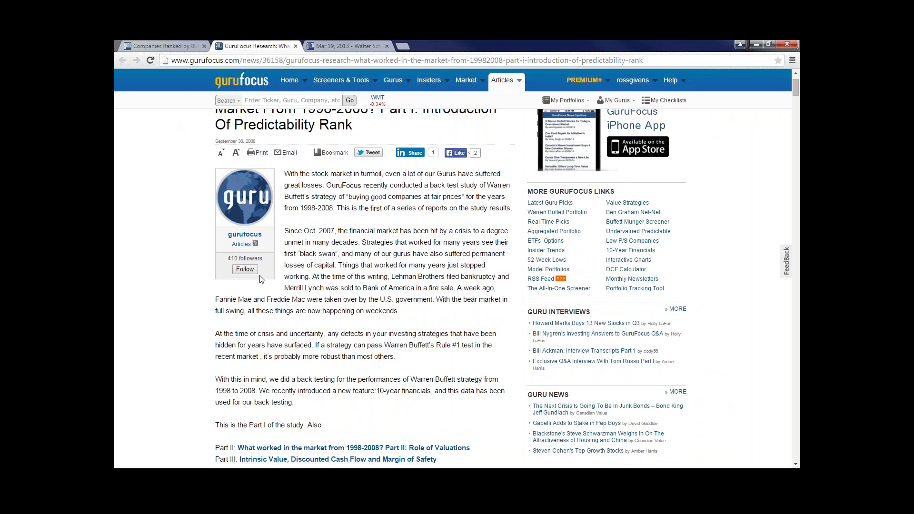
scroll(263, 269, down, 3)
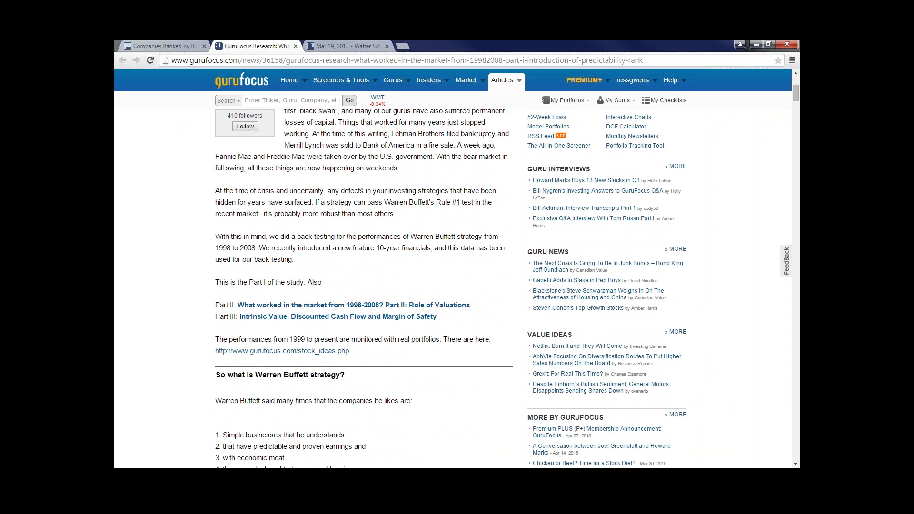
scroll(260, 256, up, 4)
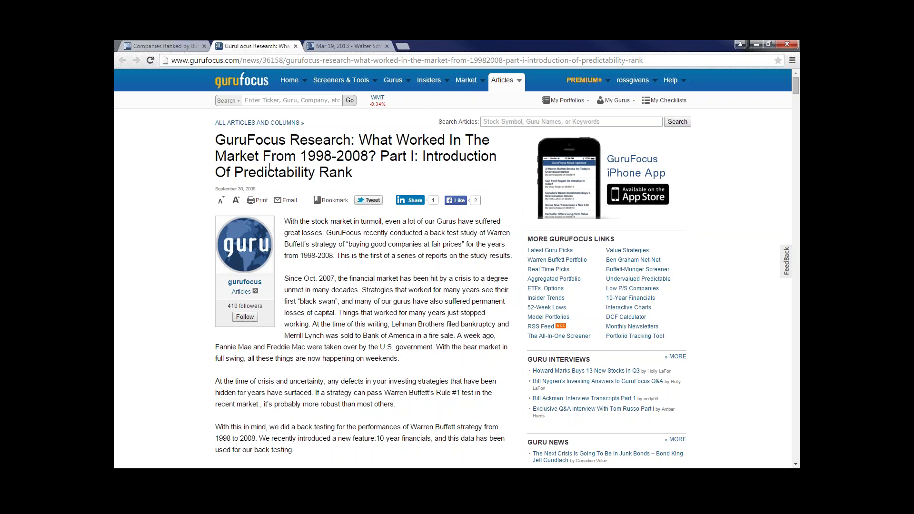
- Leave the Predictability Rank article, open the All-In-One Screener and load GuruFocus's ready-made Peter Lynch Screen
drag(257, 189, 216, 191)
click(349, 179)
click(190, 43)
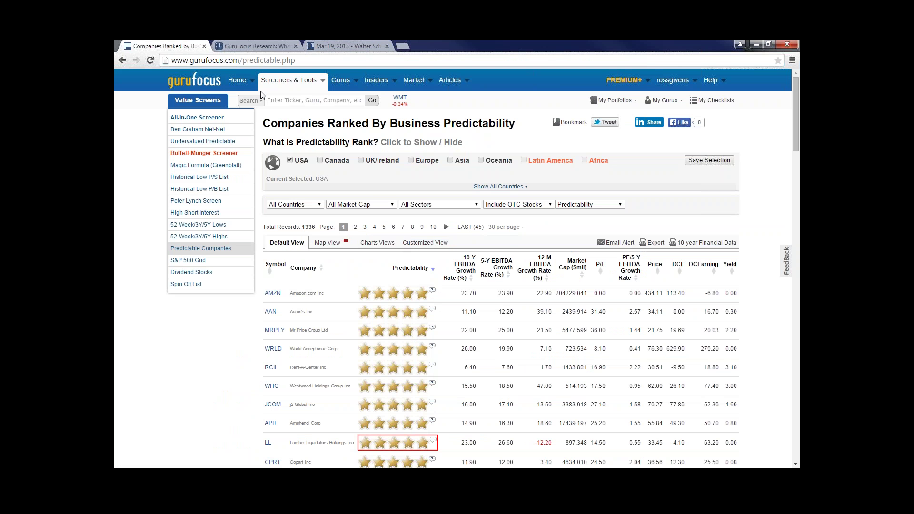
mouse_move(288, 81)
click(288, 127)
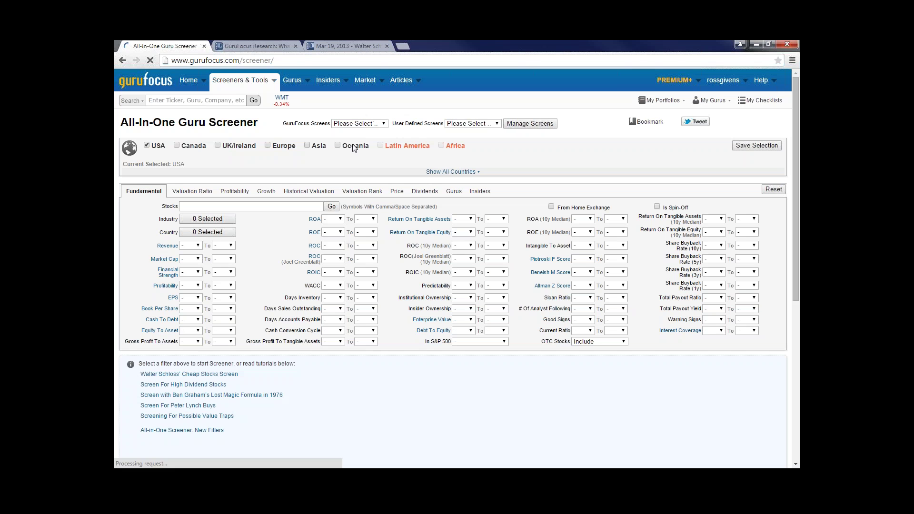
click(384, 124)
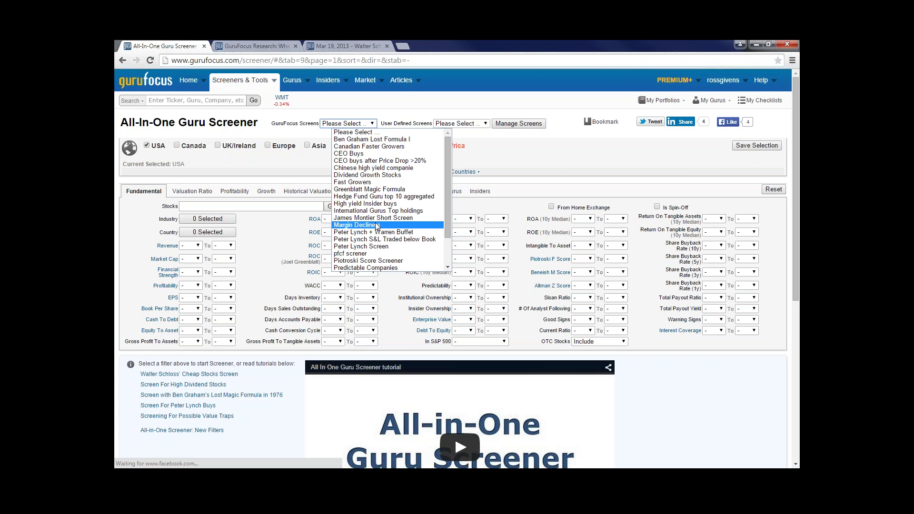
click(363, 247)
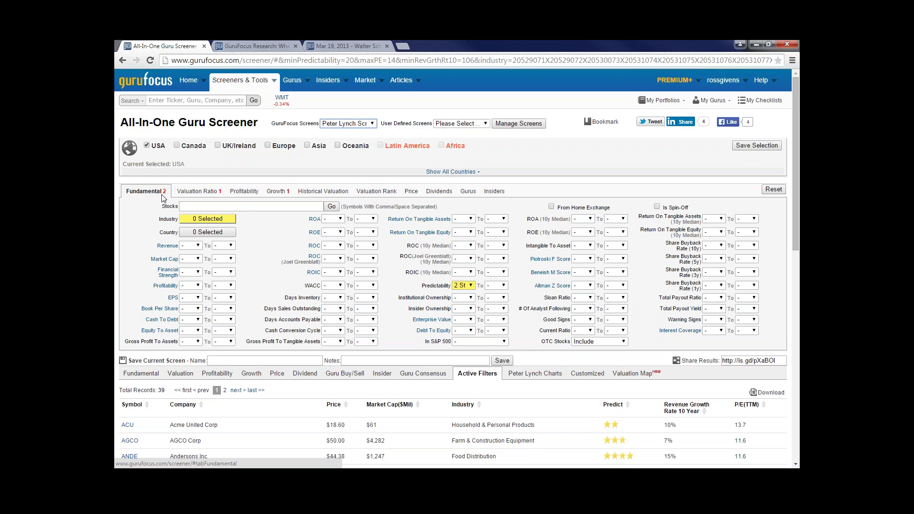
- Inspect the Peter Lynch Screen's fundamental filters, checking the industry list and the minimum predictability choices
click(222, 221)
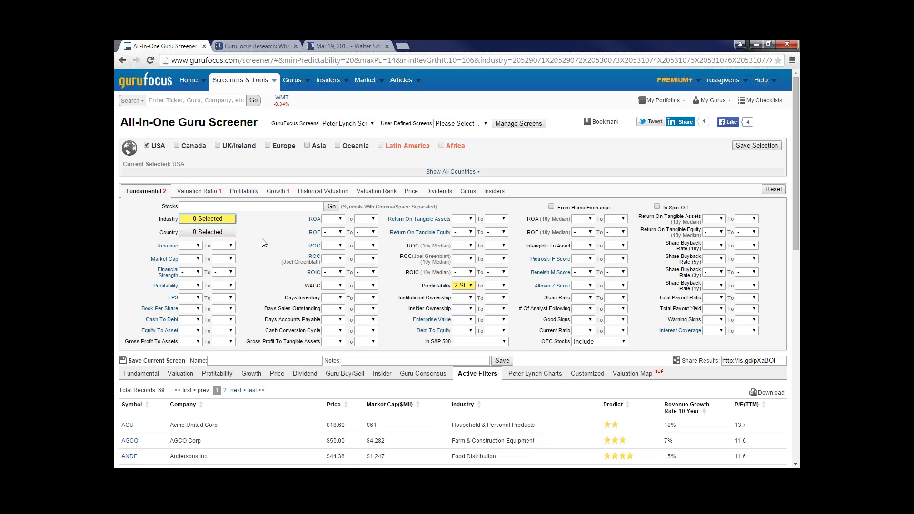
click(228, 218)
drag(301, 250, 291, 387)
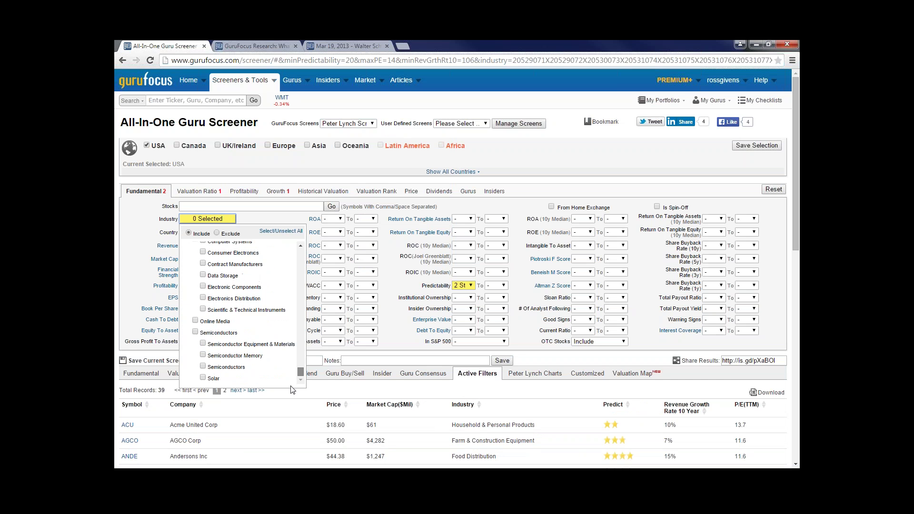
click(291, 376)
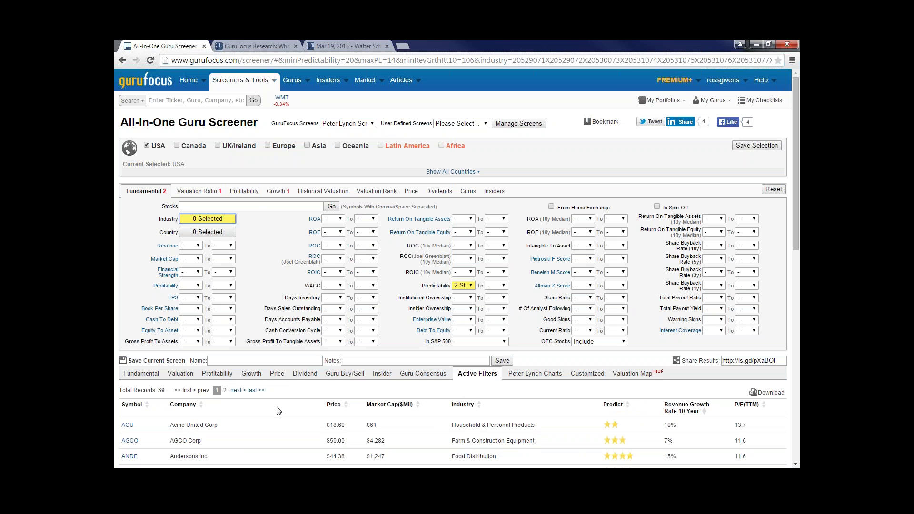
click(470, 285)
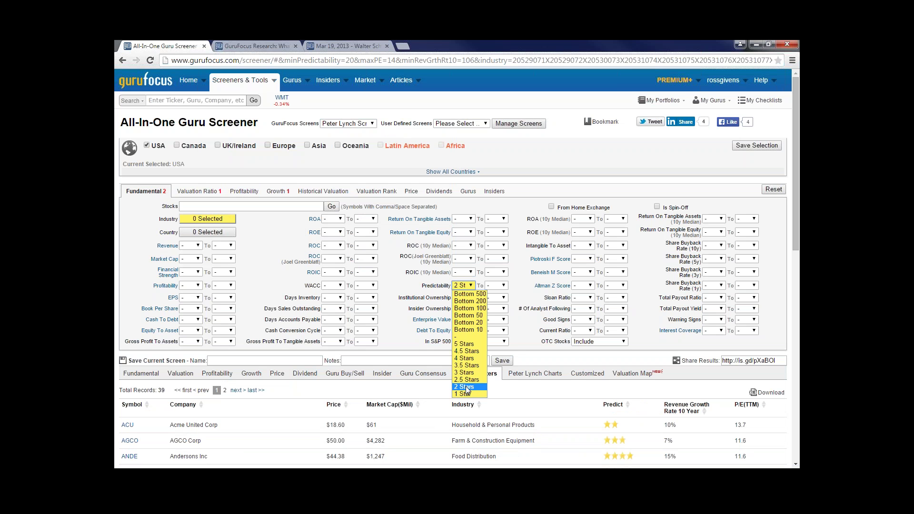
click(339, 379)
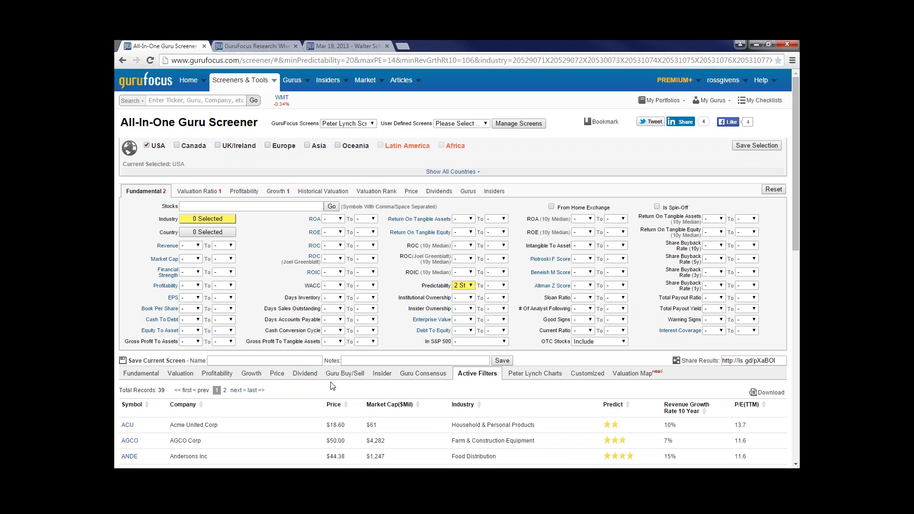
- Inspect the screen's maximum P/E (TTM) and minimum 10-year revenue growth filters, keeping them at 14 and 6%
click(199, 191)
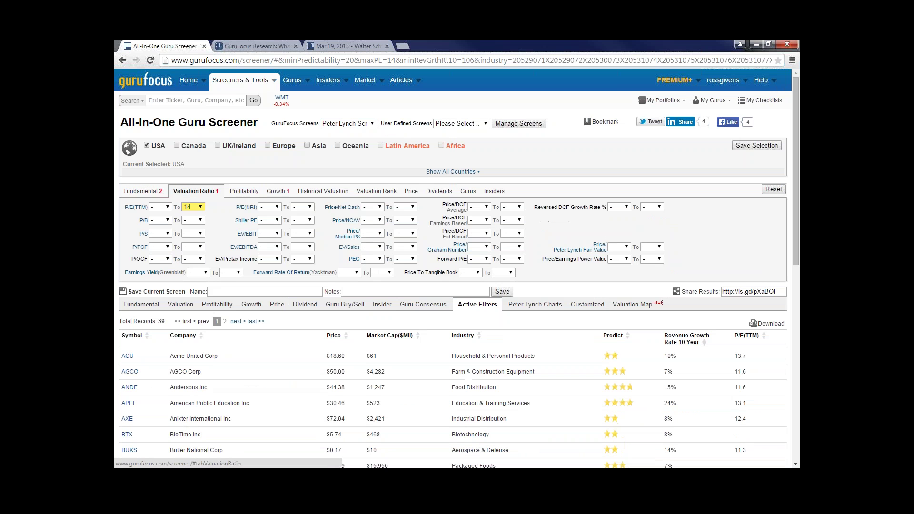
click(200, 206)
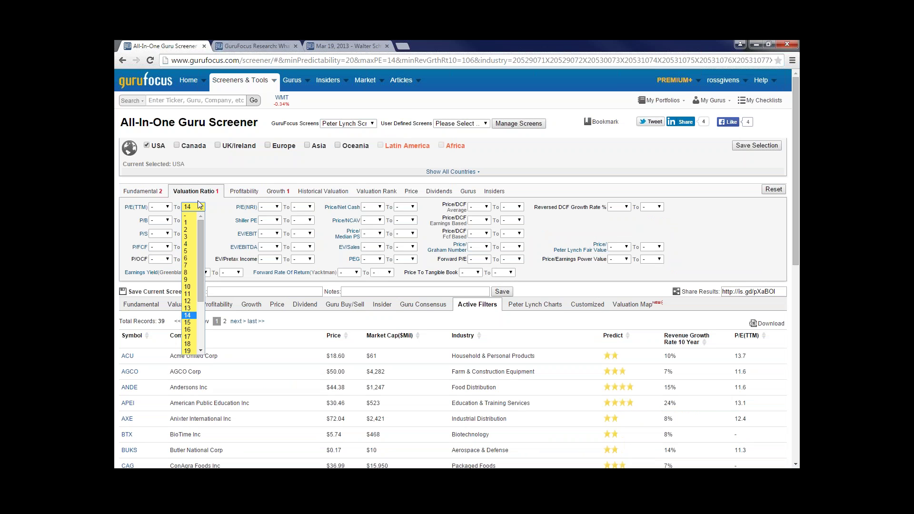
click(188, 316)
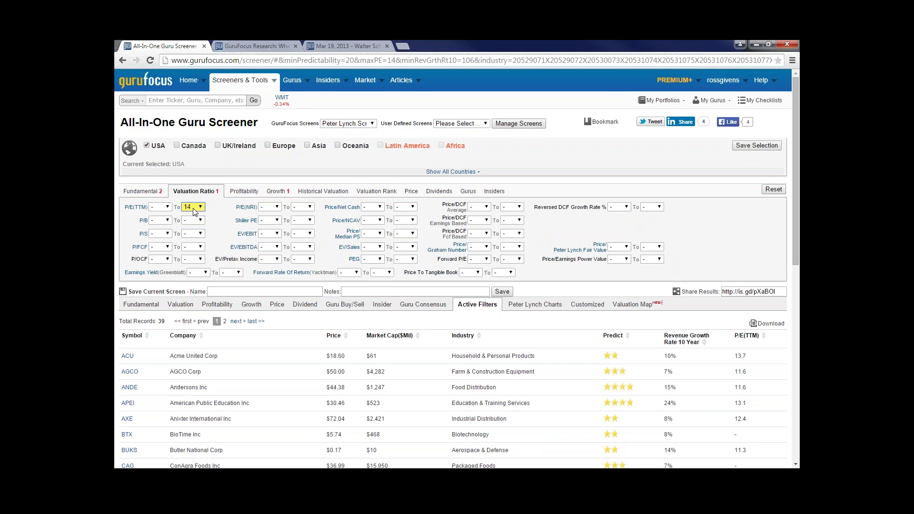
click(278, 191)
click(152, 235)
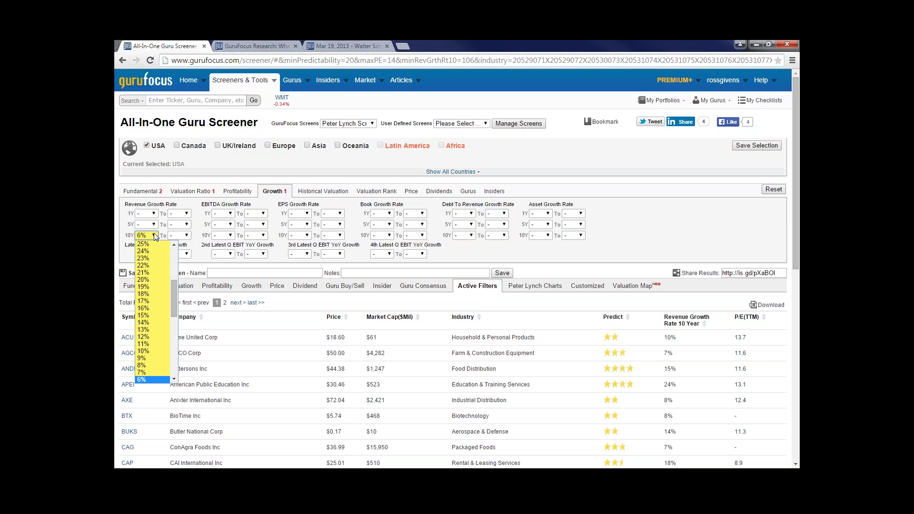
click(149, 379)
scroll(257, 385, down, 1)
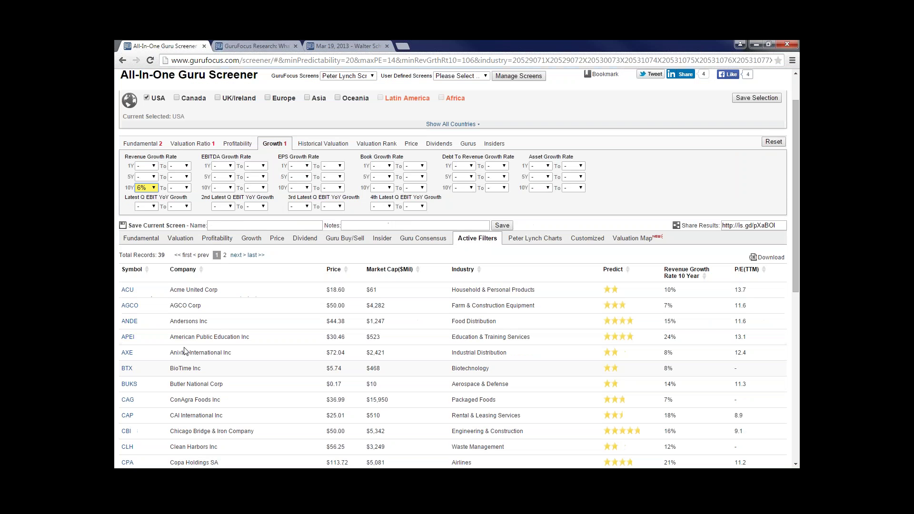
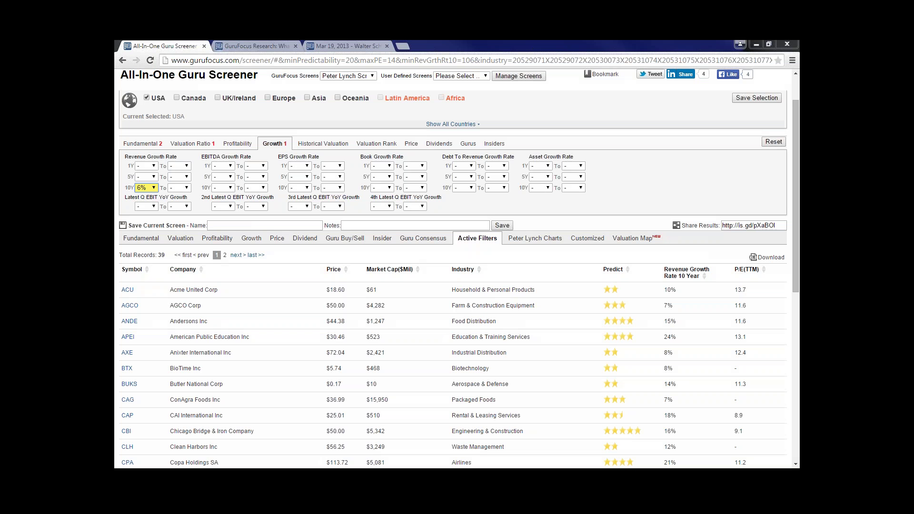
- Review the screen results' profitability and valuation data, and sort their growth data by 5-year revenue growth, highest first
click(220, 239)
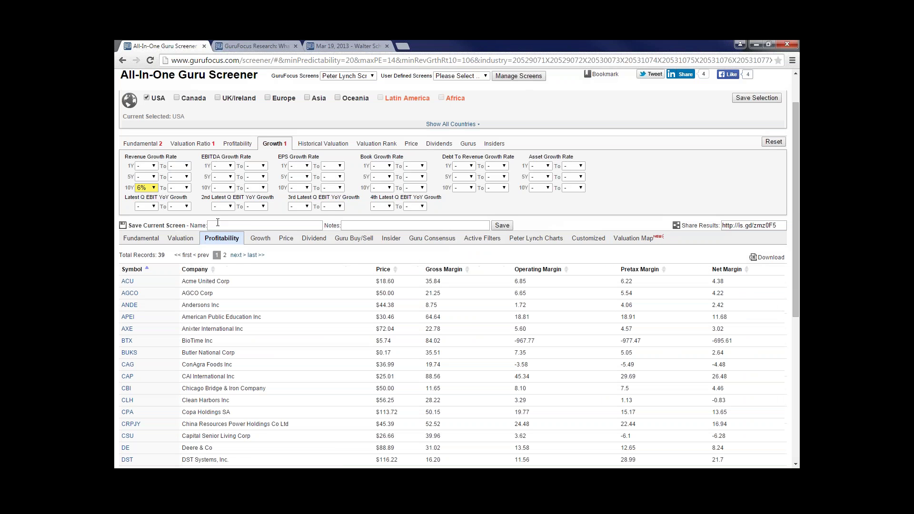
click(177, 239)
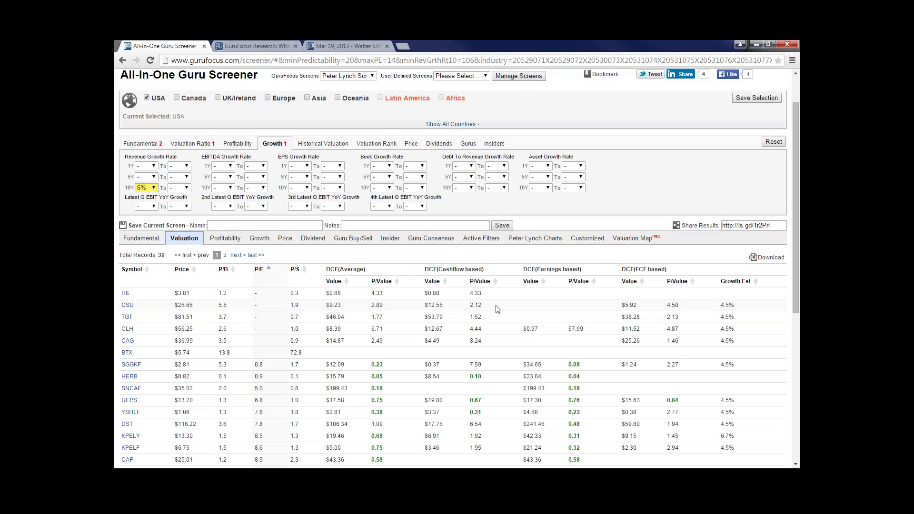
click(256, 240)
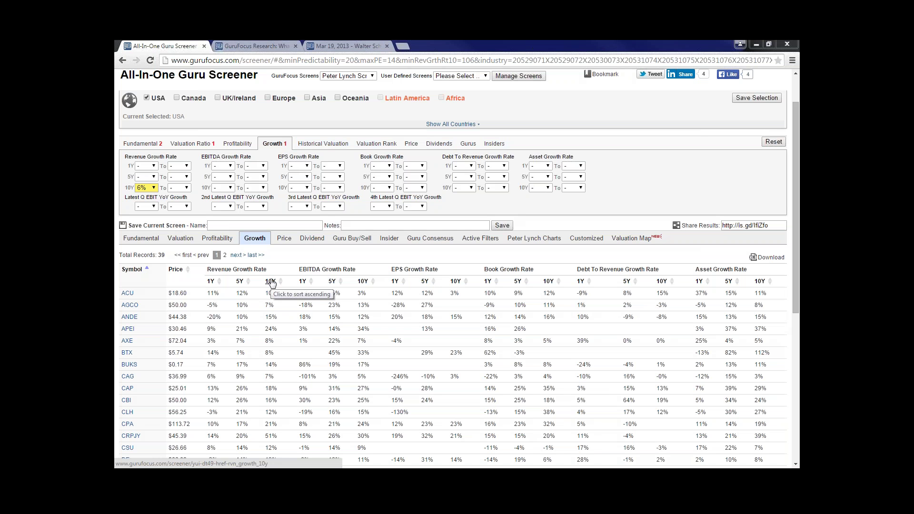
click(240, 282)
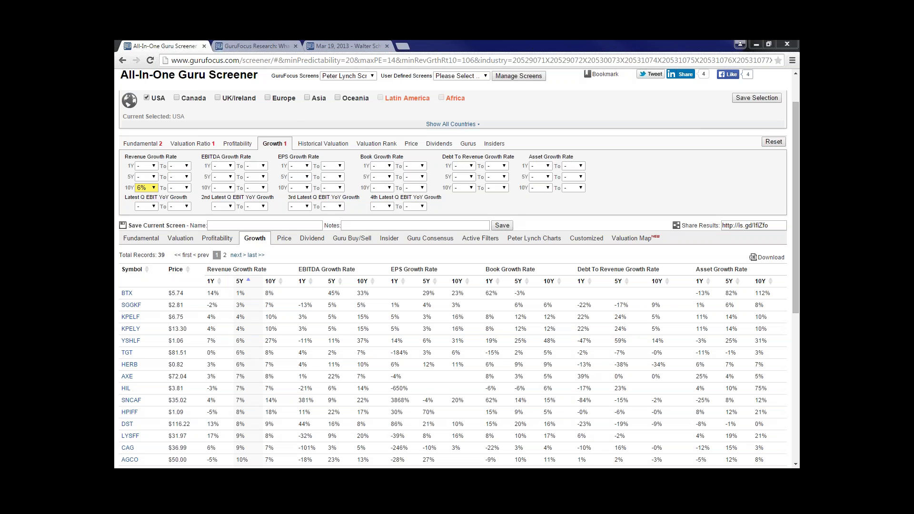
click(239, 282)
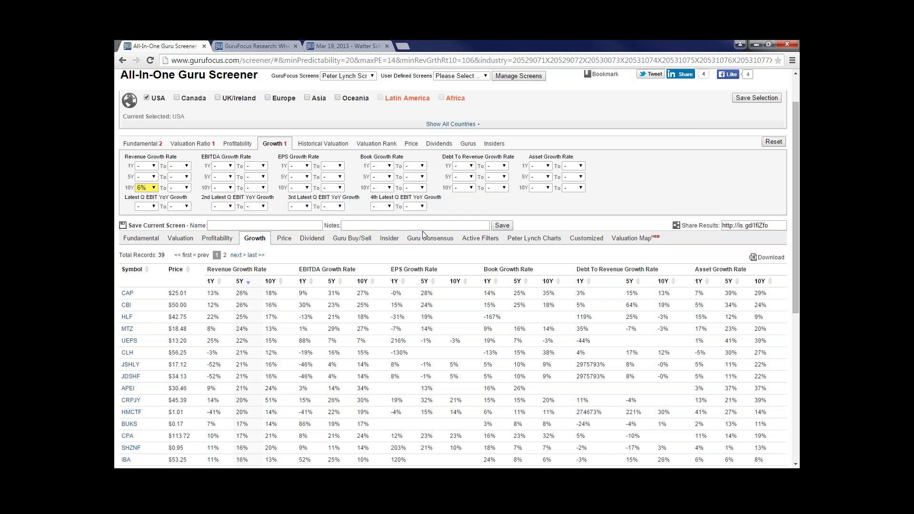
- Show the screen results as Peter Lynch Charts and compare each stock's price with its earnings line
click(533, 238)
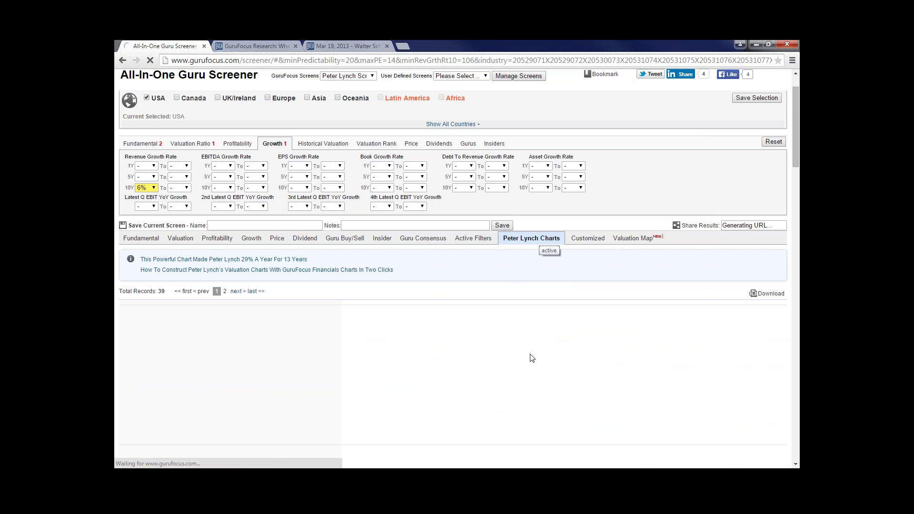
scroll(506, 354, down, 2)
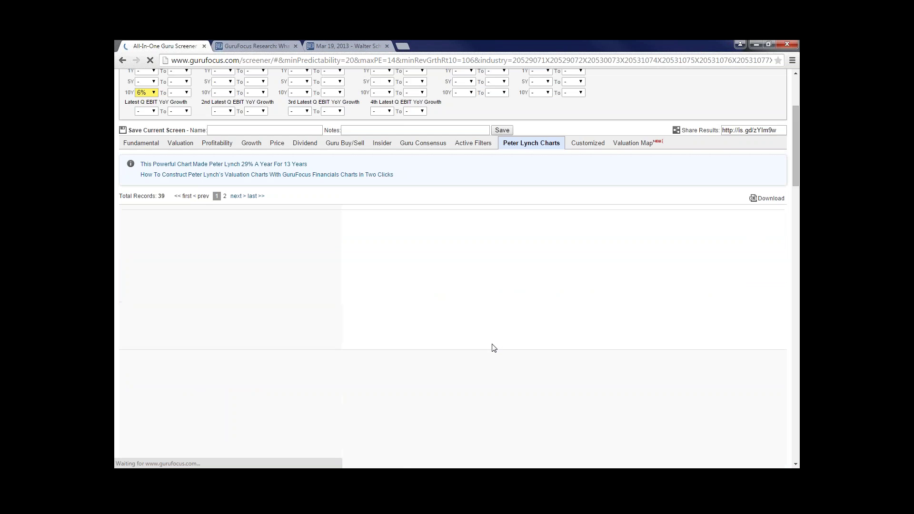
scroll(493, 348, up, 2)
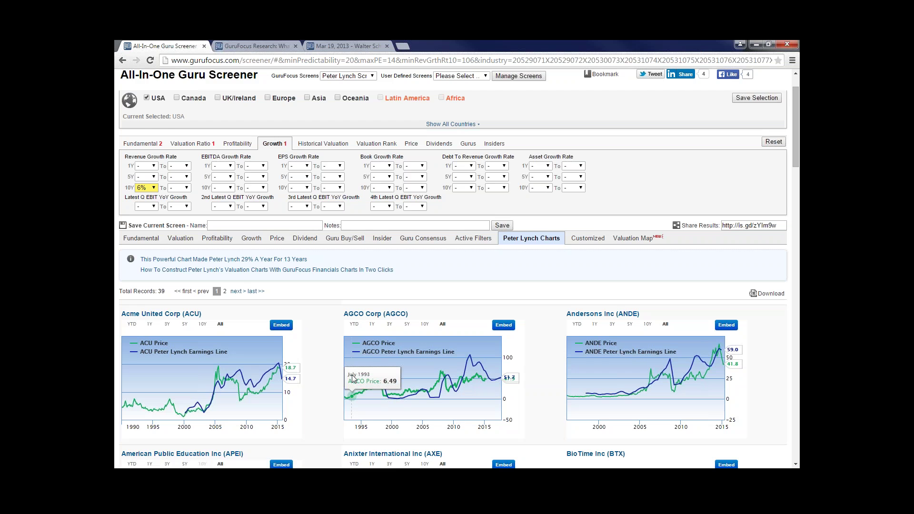
scroll(353, 379, down, 1)
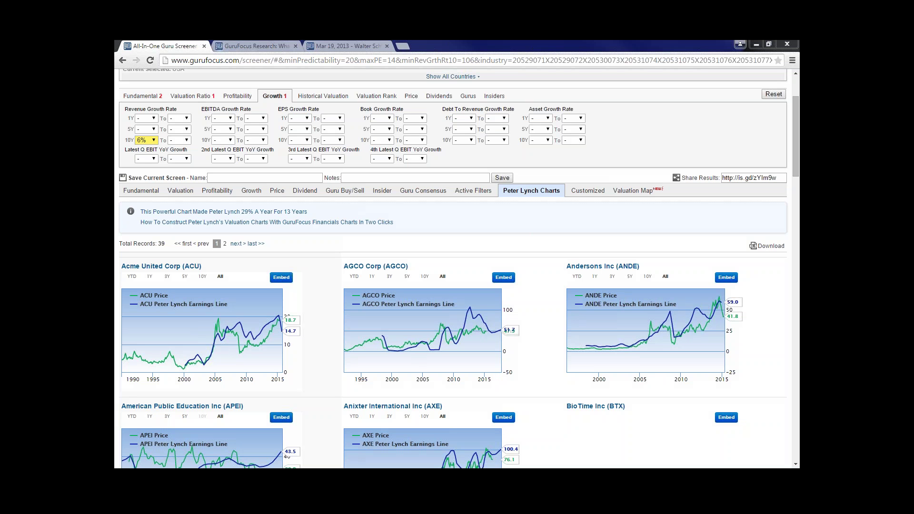
click(797, 135)
scroll(792, 93, up, 2)
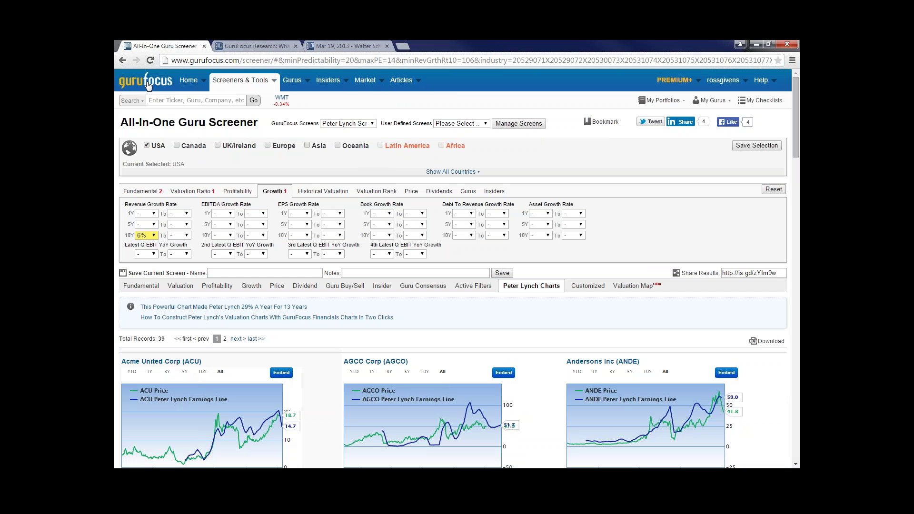
- Open the overview of all model portfolios and examine the yearly returns of the Guru Strategies and Value Strategies
mouse_move(248, 80)
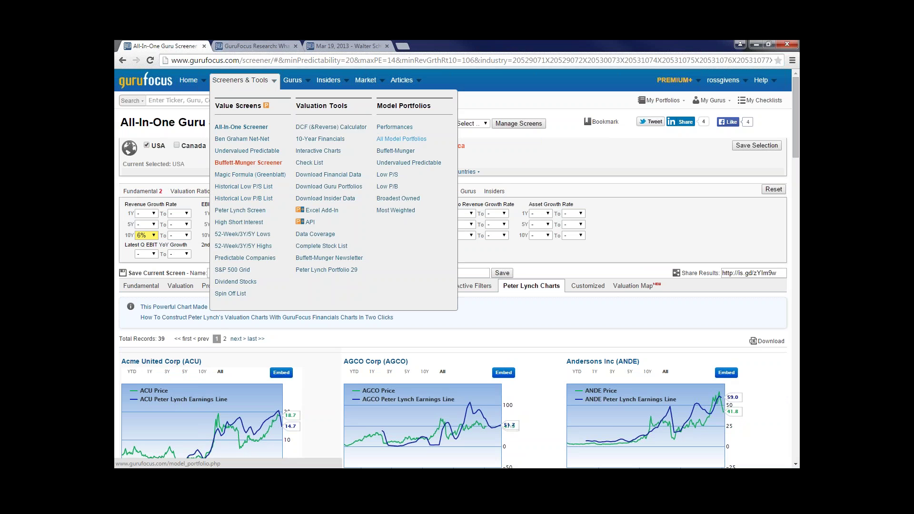
click(401, 138)
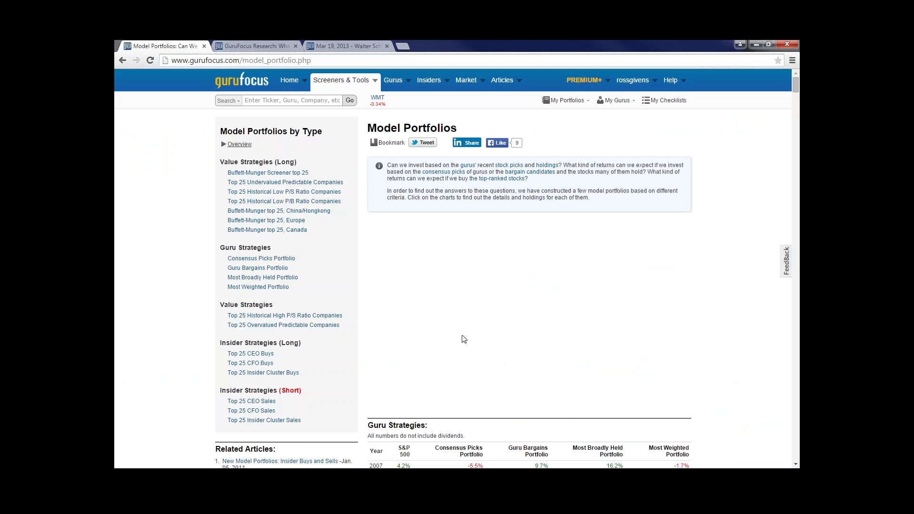
scroll(464, 339, down, 3)
scroll(464, 339, down, 1)
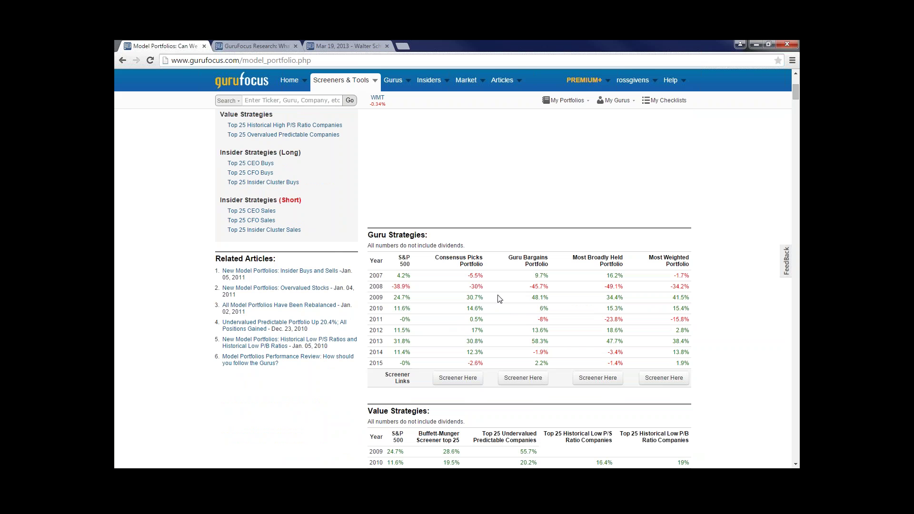
scroll(498, 299, down, 2)
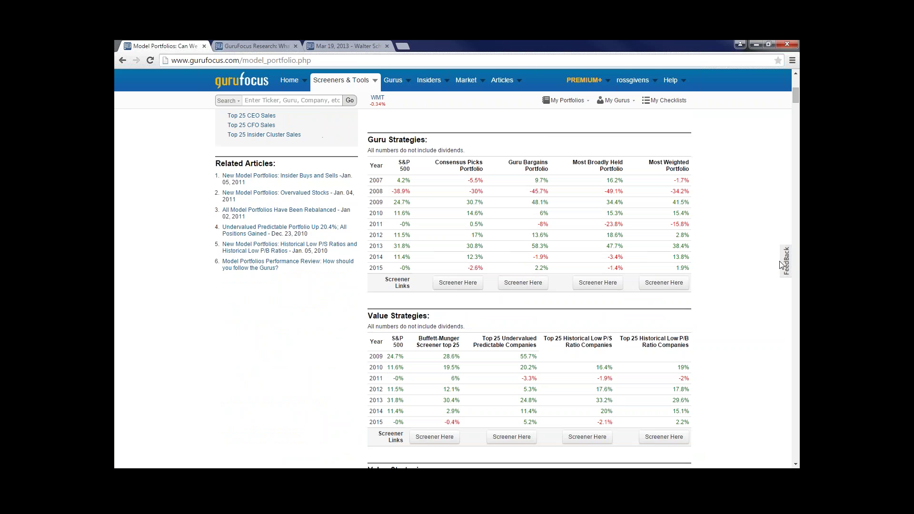
drag(796, 97, 790, 76)
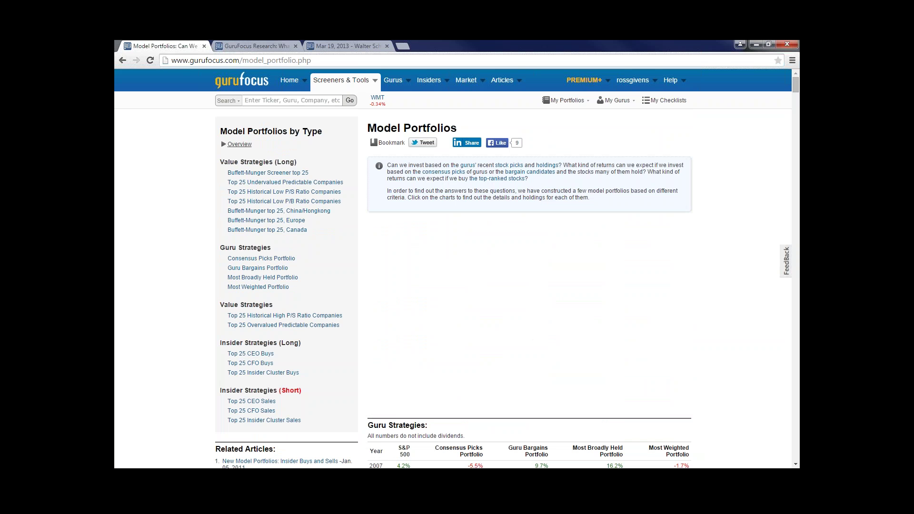
- Search the site for "predict" and open the suggested Predictable Companies web page
mouse_move(359, 83)
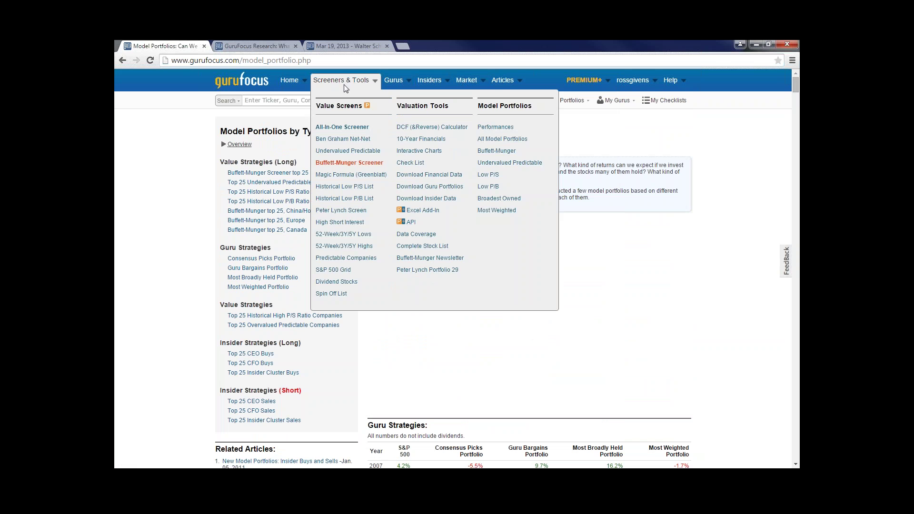
click(272, 100)
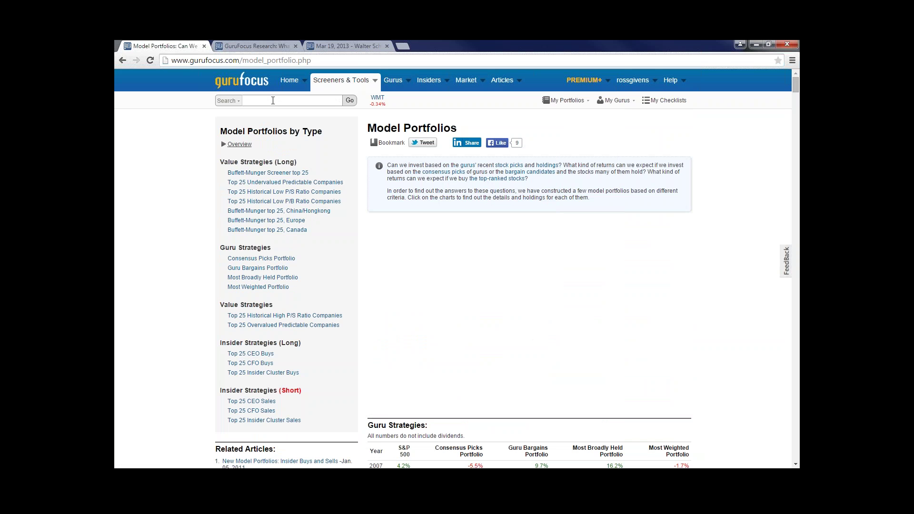
text(predict)
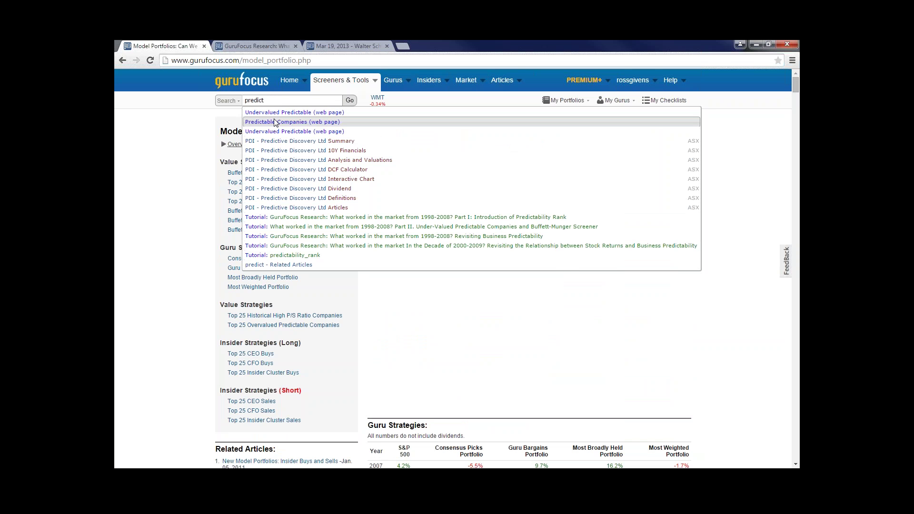
click(275, 123)
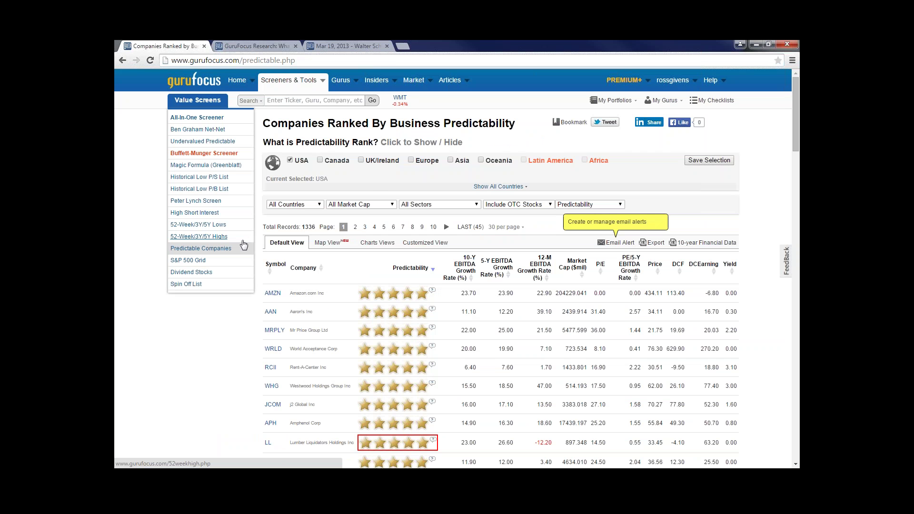
mouse_move(372, 299)
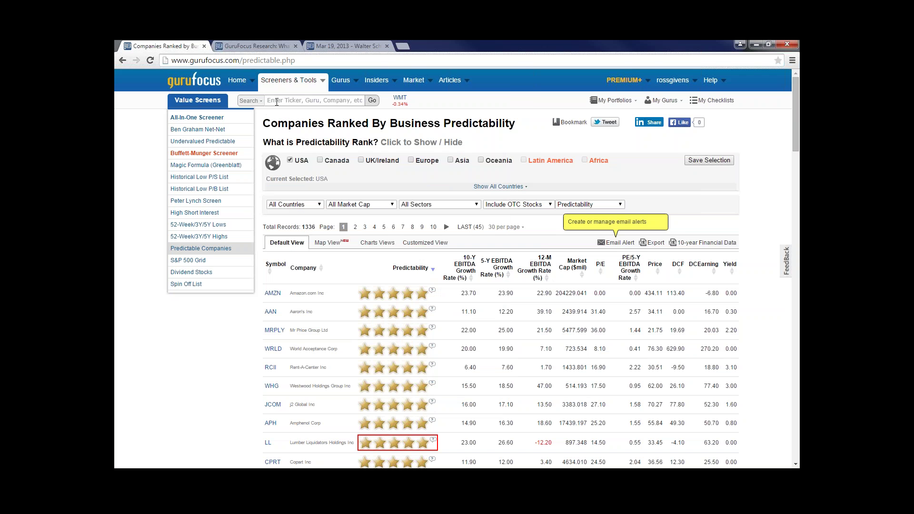
- Look up the stock page for AMZN and open the explanation of its predictability rank
click(276, 101)
text(AMZN)
click(345, 126)
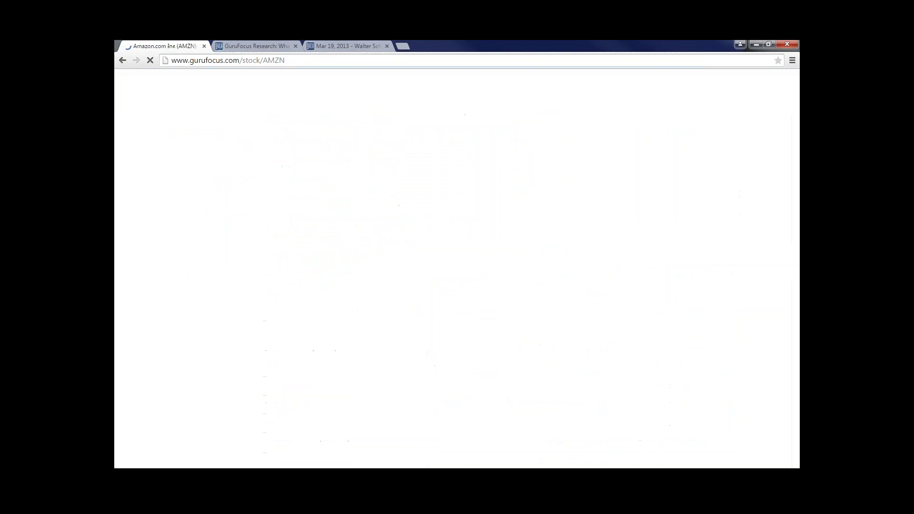
mouse_move(276, 148)
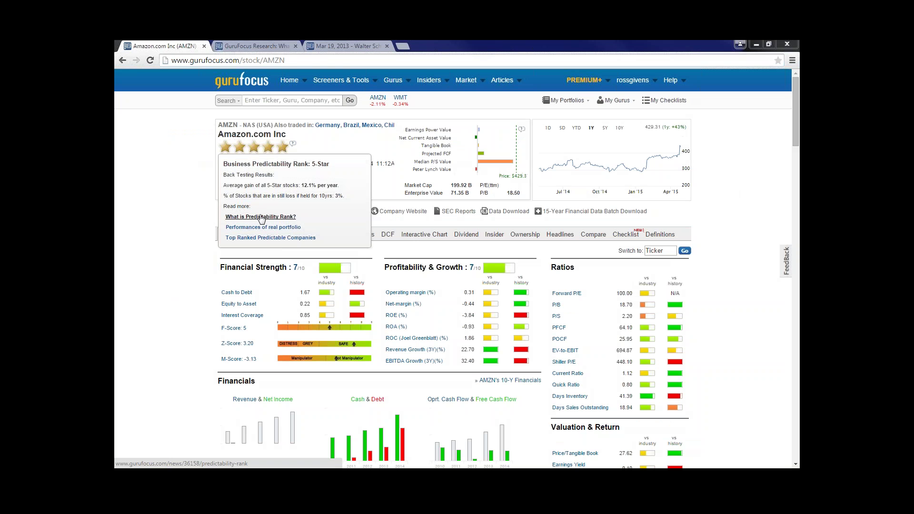
click(261, 217)
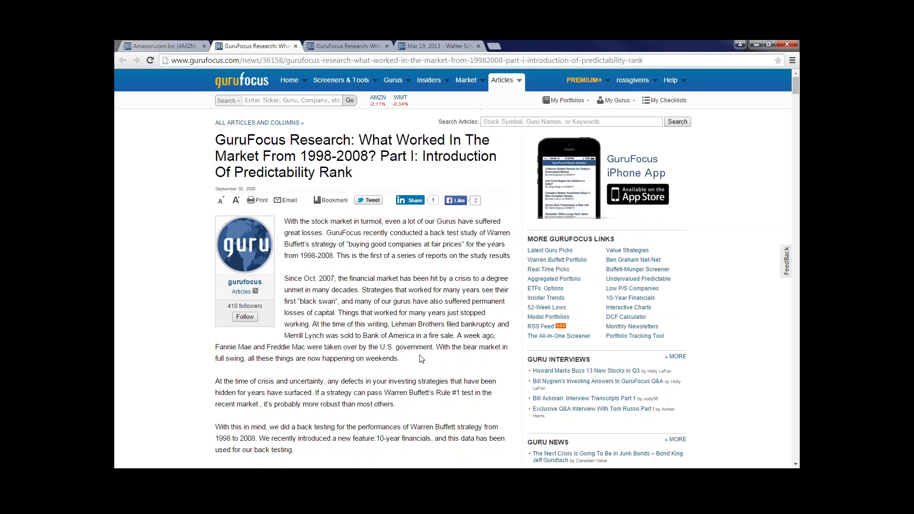
- Examine the predictability article's per-share charts for Walgreen, Wells Fargo, Apple and USG Corp., and return to its beginning
scroll(422, 358, down, 5)
scroll(421, 357, down, 15)
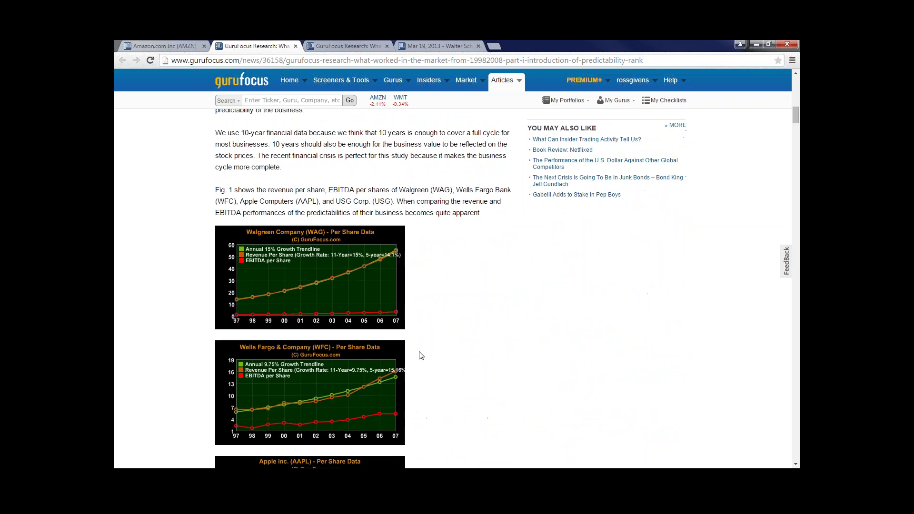
scroll(421, 356, up, 1)
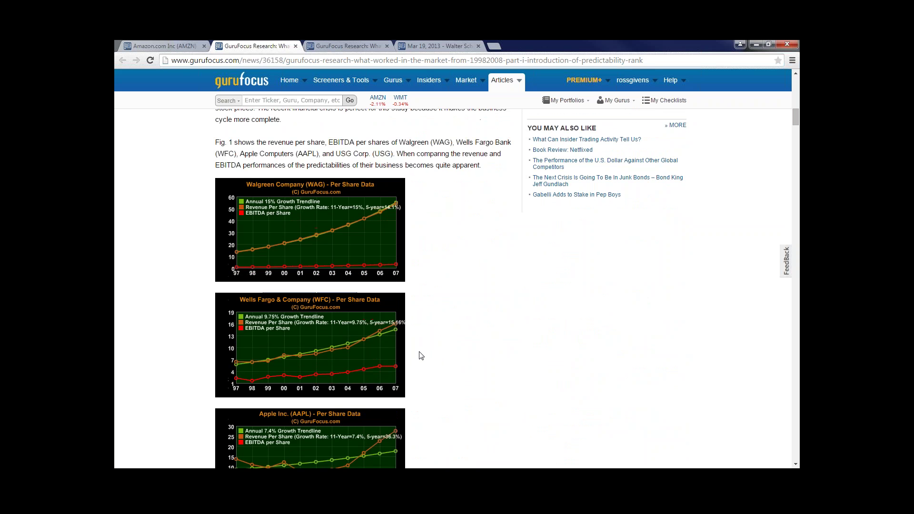
scroll(421, 356, down, 1)
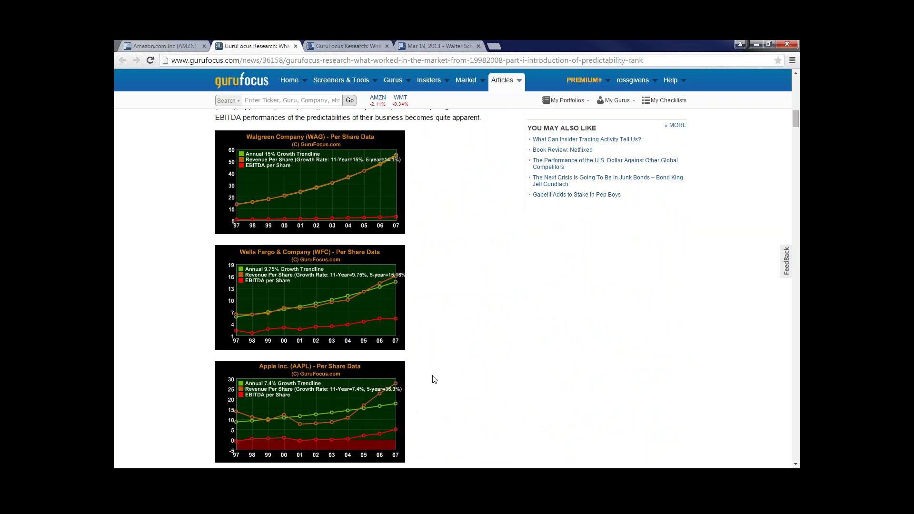
scroll(432, 380, down, 2)
scroll(432, 384, down, 2)
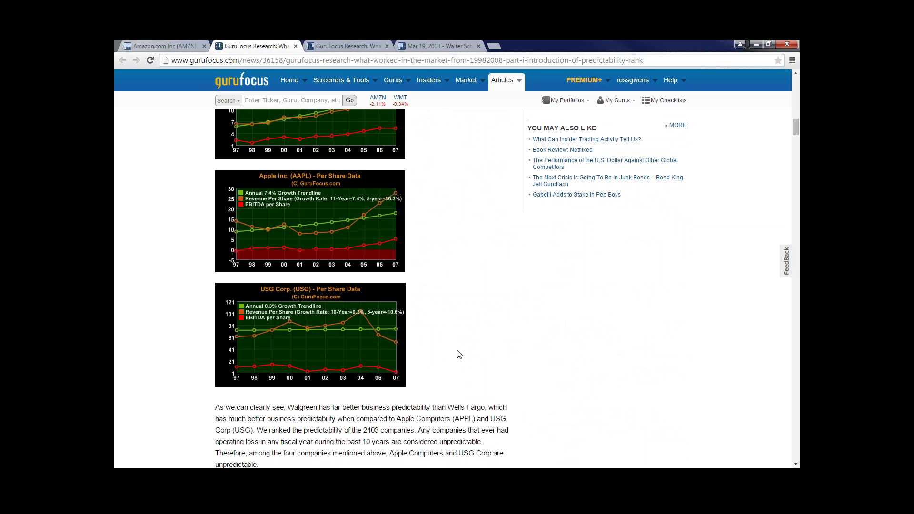
scroll(458, 355, up, 9)
scroll(458, 354, up, 8)
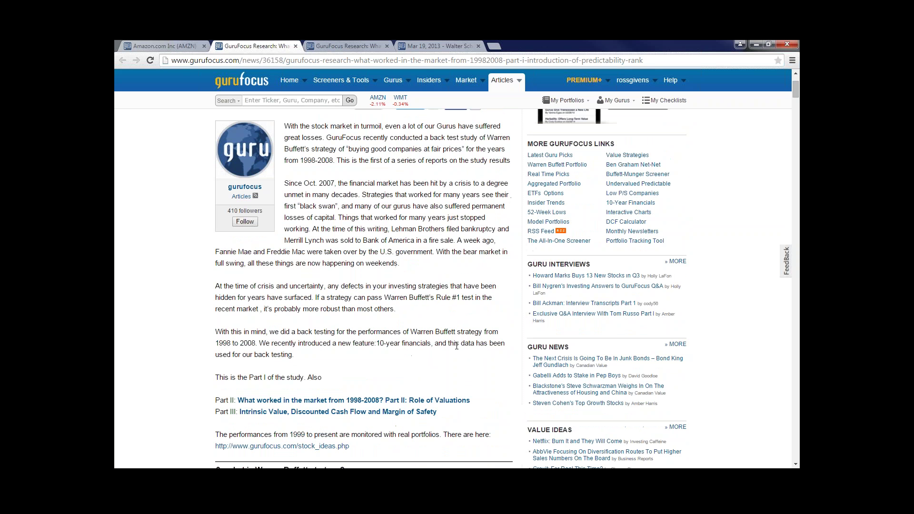
scroll(403, 345, up, 2)
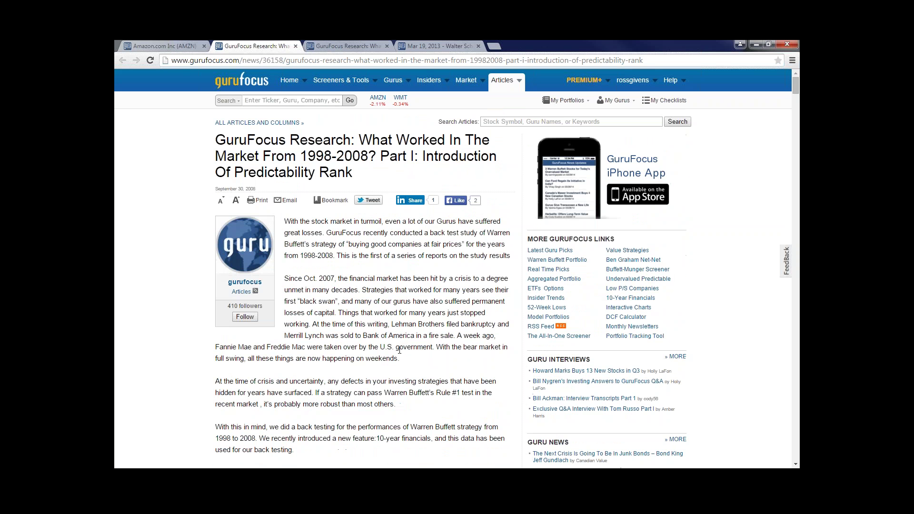
- Open the All-In-One Screener and read the definitions of Return On Tangible Equity, Profitability and ROC (Joel Greenblatt)
mouse_move(333, 80)
click(317, 129)
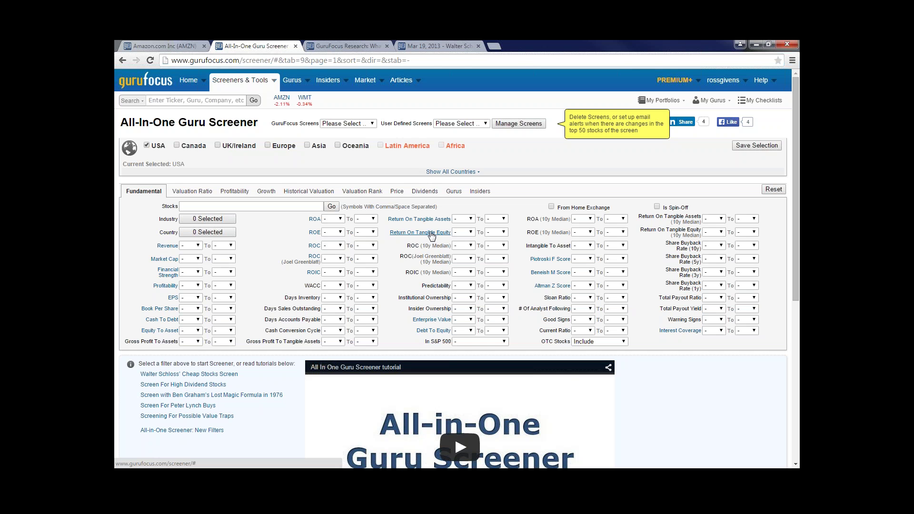
click(403, 233)
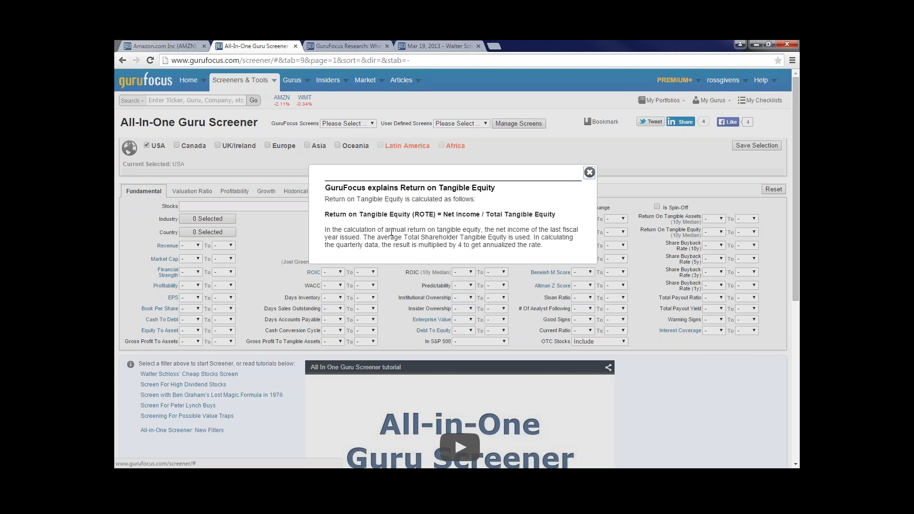
click(589, 172)
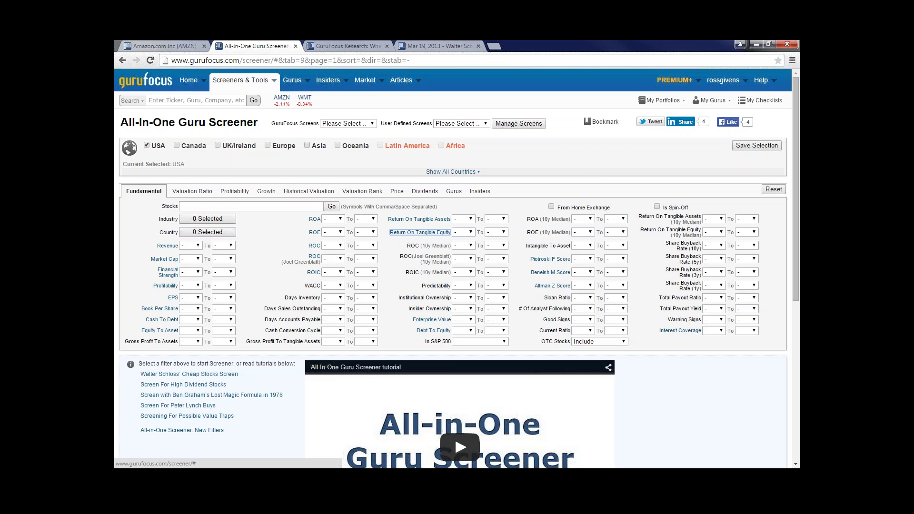
click(166, 285)
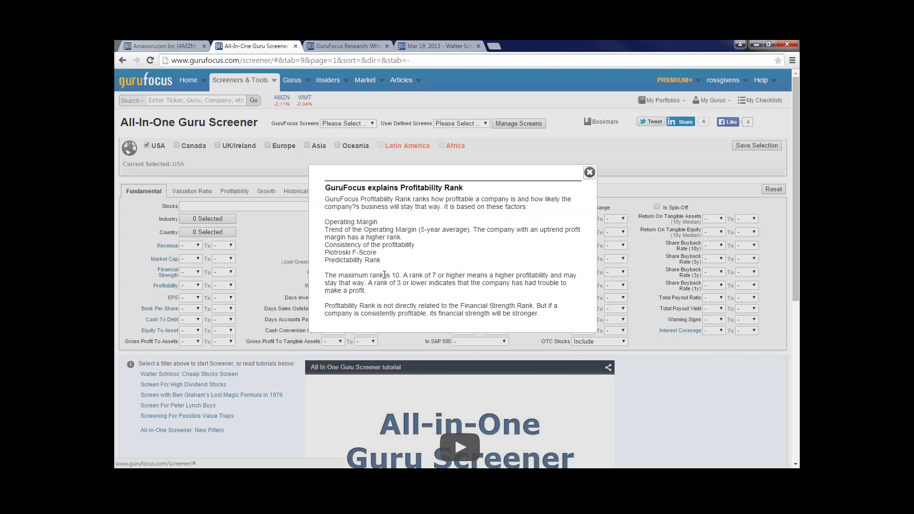
click(589, 172)
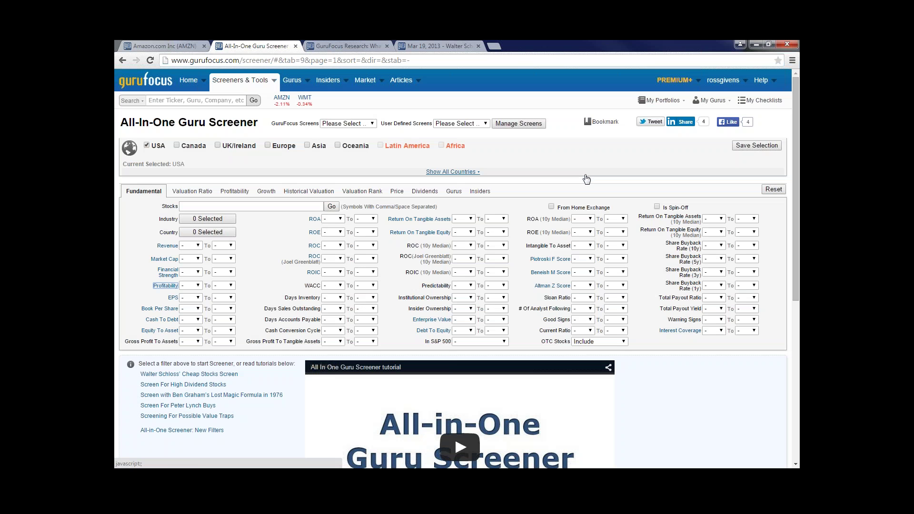
click(314, 257)
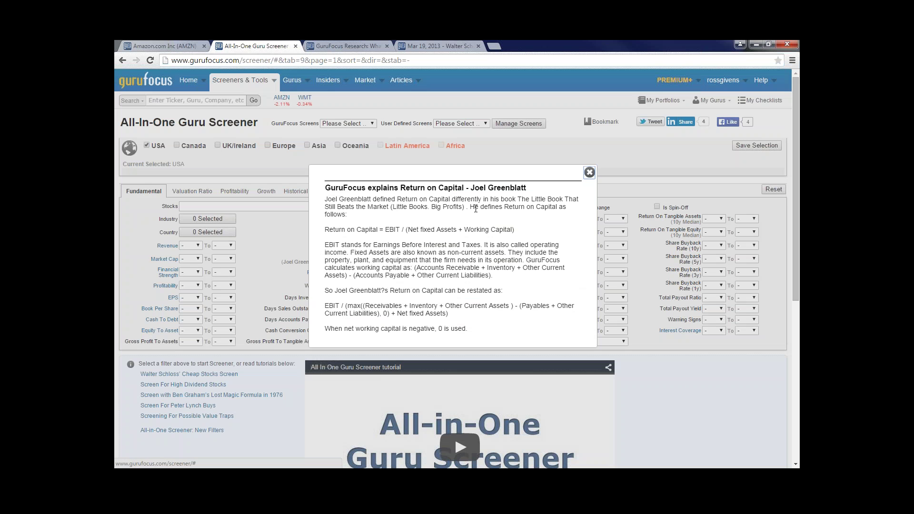
click(590, 173)
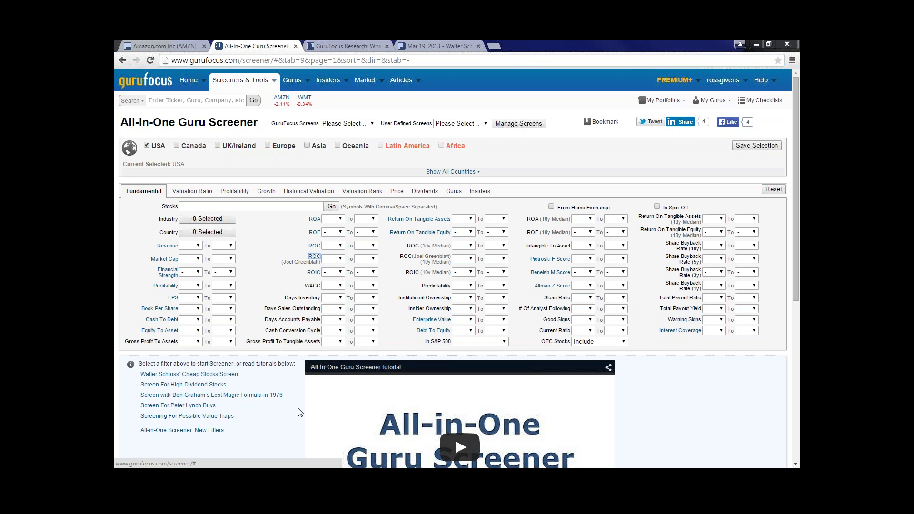
- Open the All-in-One Screener: New Filters article, skim its description of the new filters, and return to the screener
click(204, 430)
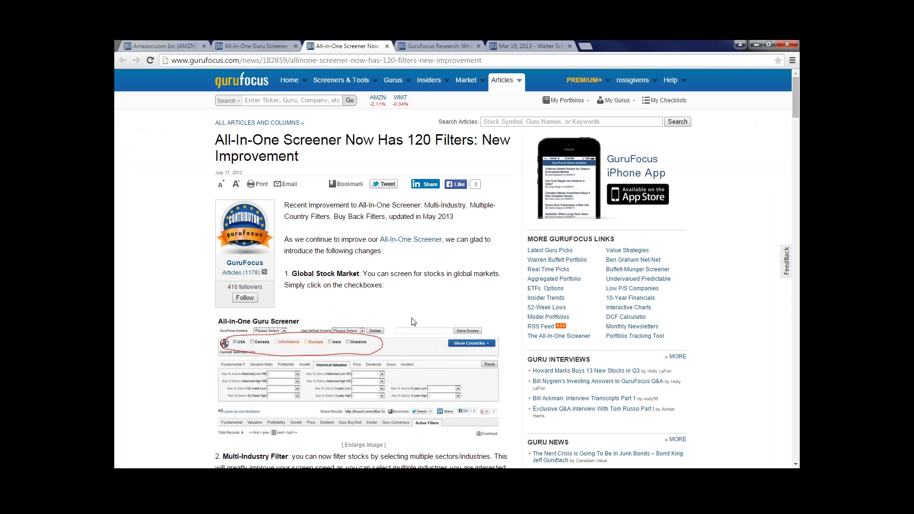
scroll(405, 313, down, 1)
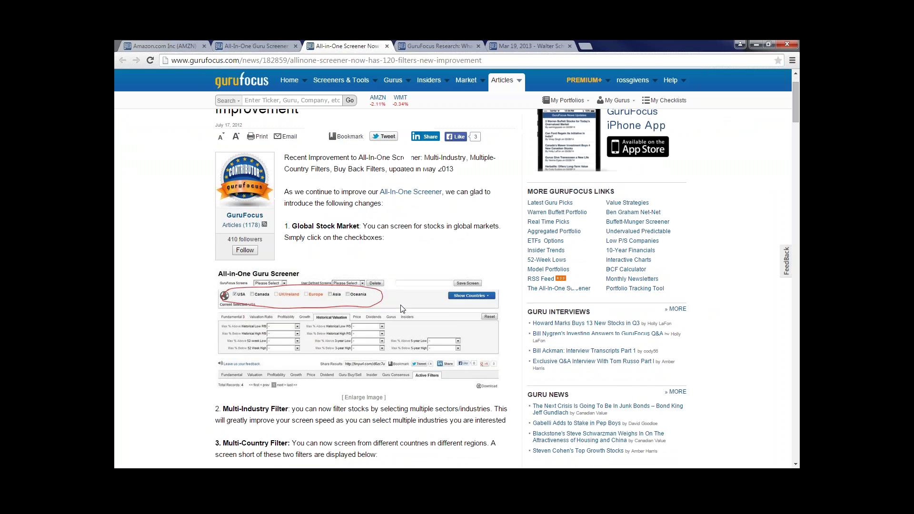
scroll(401, 309, down, 4)
scroll(341, 306, down, 1)
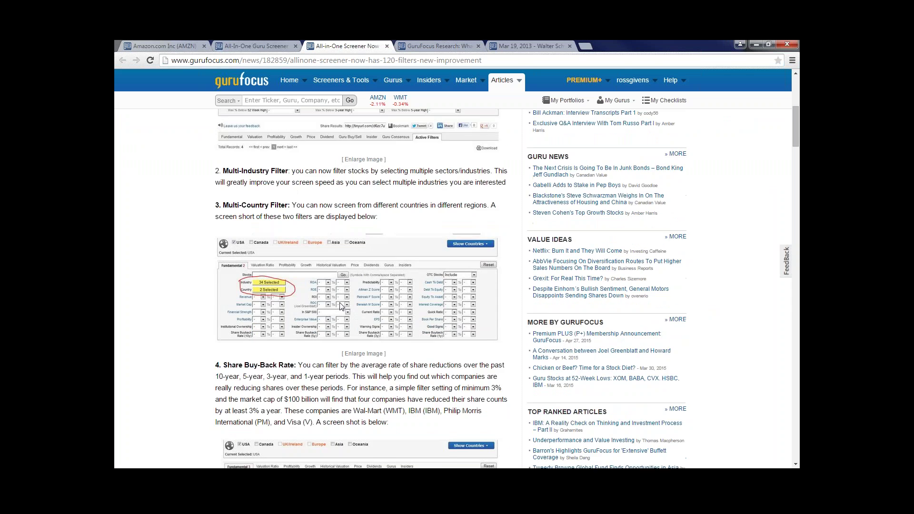
scroll(341, 306, down, 3)
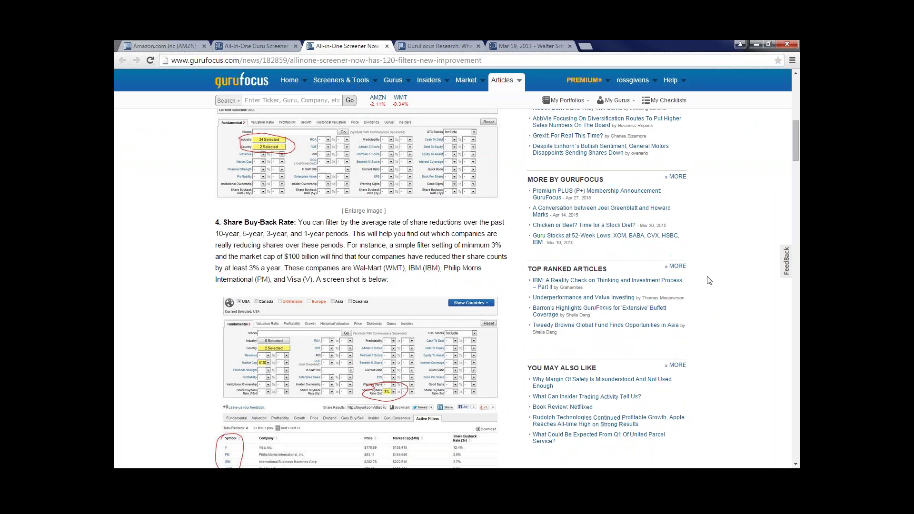
drag(794, 127, 792, 84)
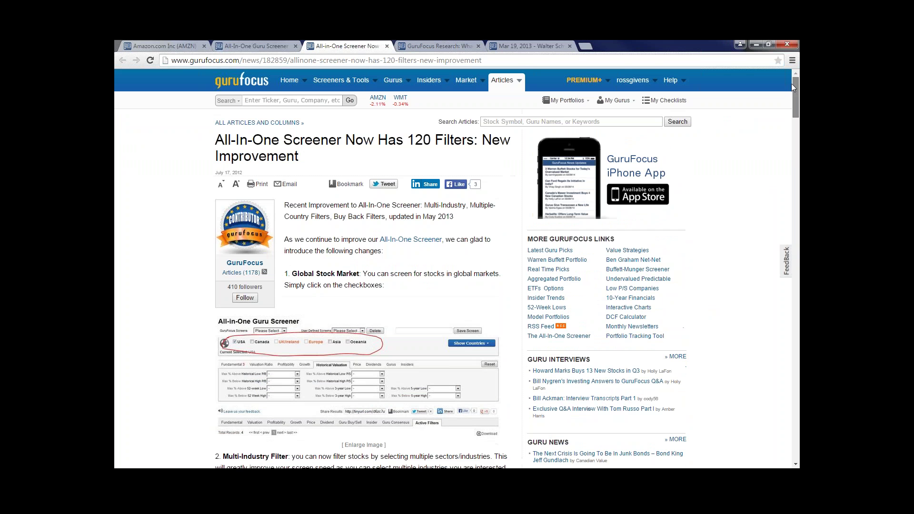
click(232, 45)
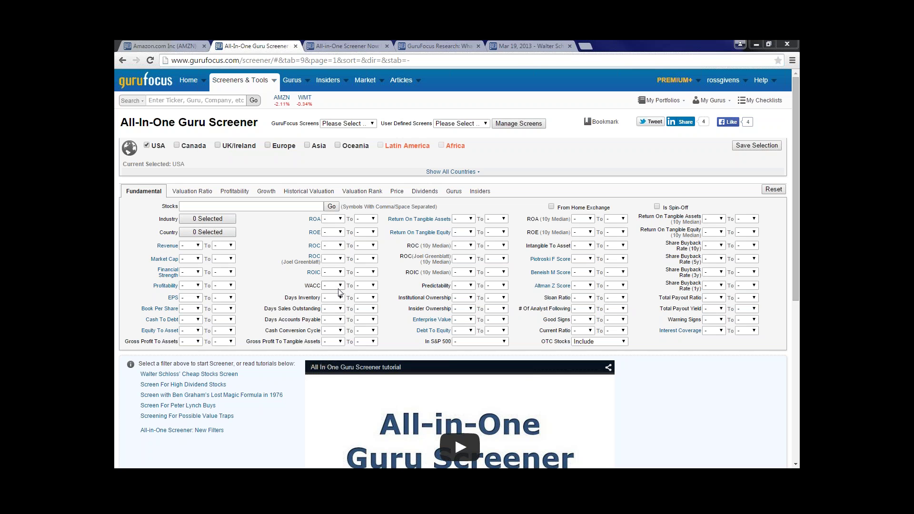
- Open finviz.com in a new browser tab and view its stock screener's fundamental and technical filters, dismissing the advertisement
click(585, 46)
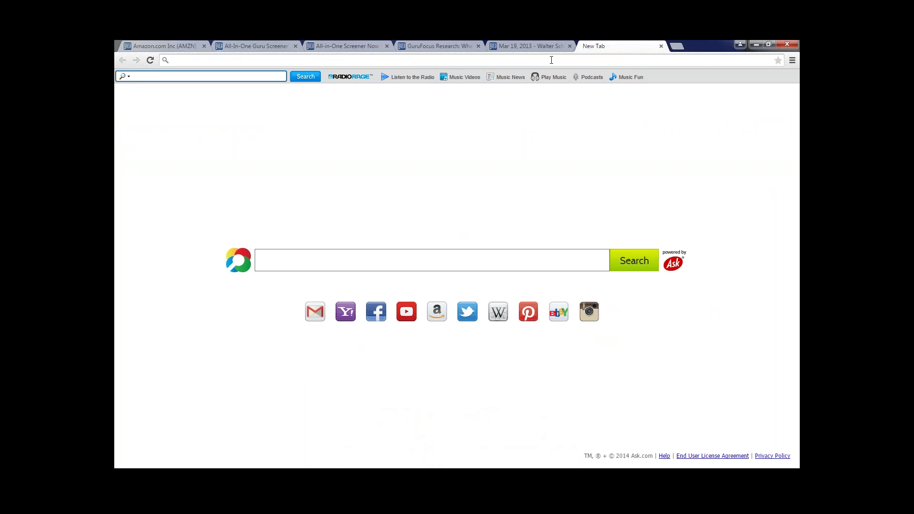
text(finviz.com)
key(Return)
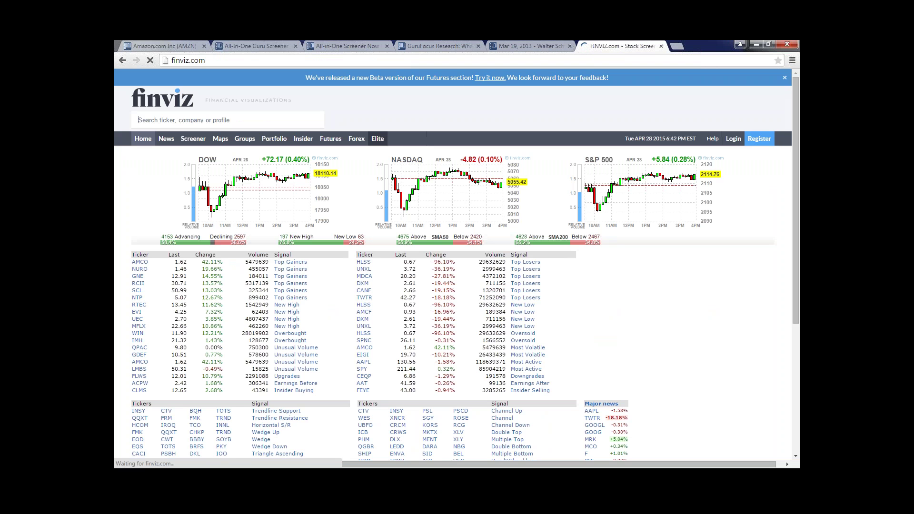
click(192, 138)
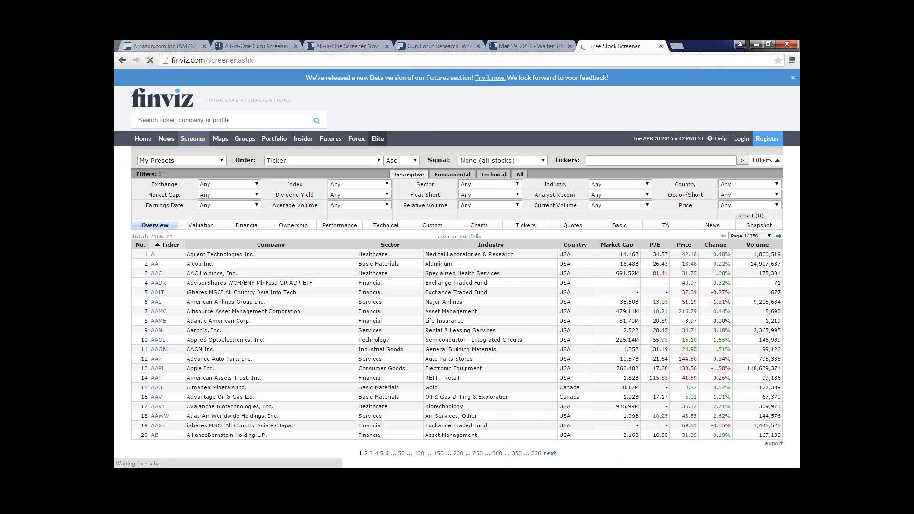
click(459, 179)
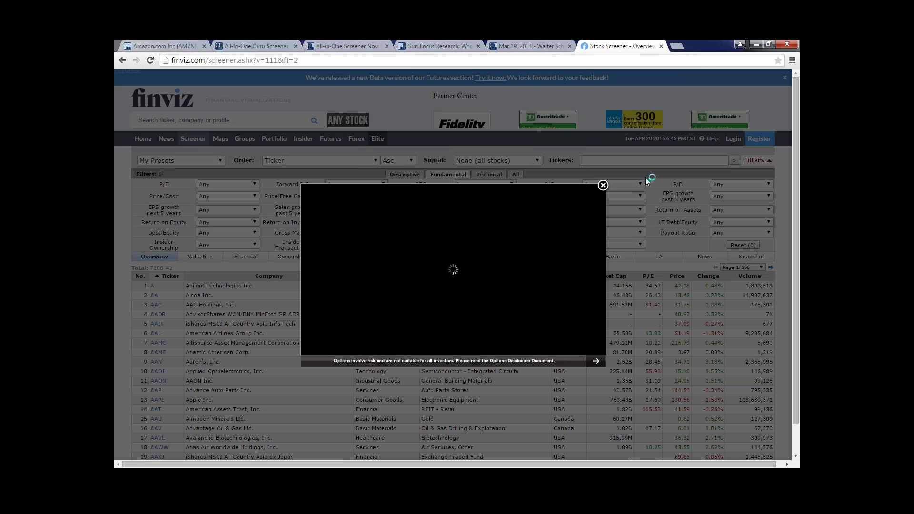
click(603, 185)
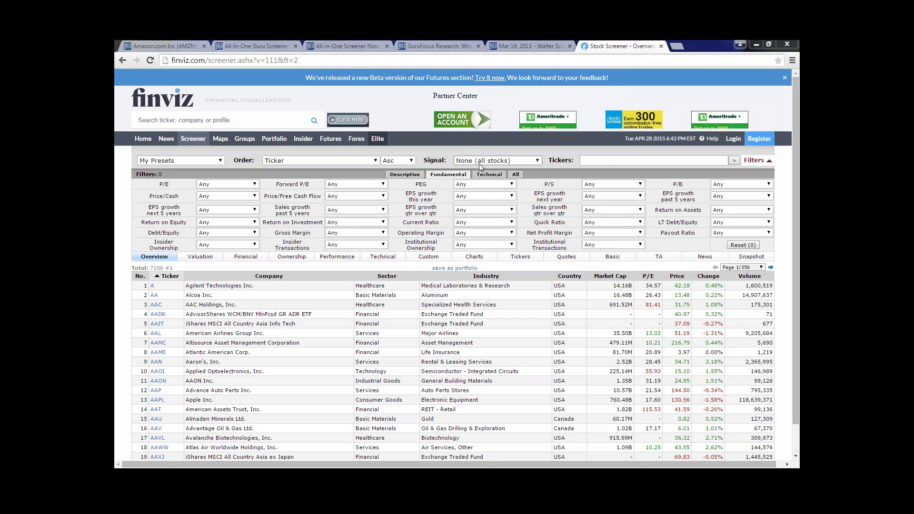
click(490, 176)
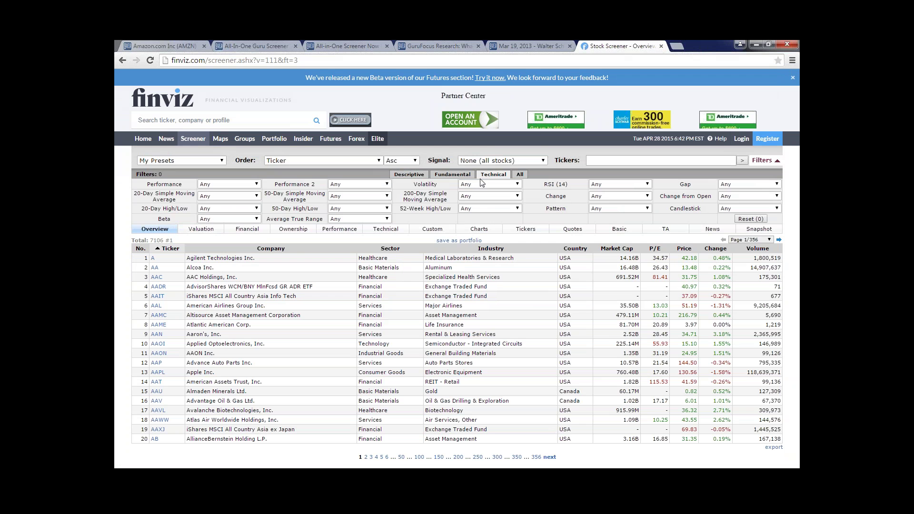
- Return to the All-In-One Guru Screener and set the minimum 6-month price change to 20%
click(544, 43)
click(254, 44)
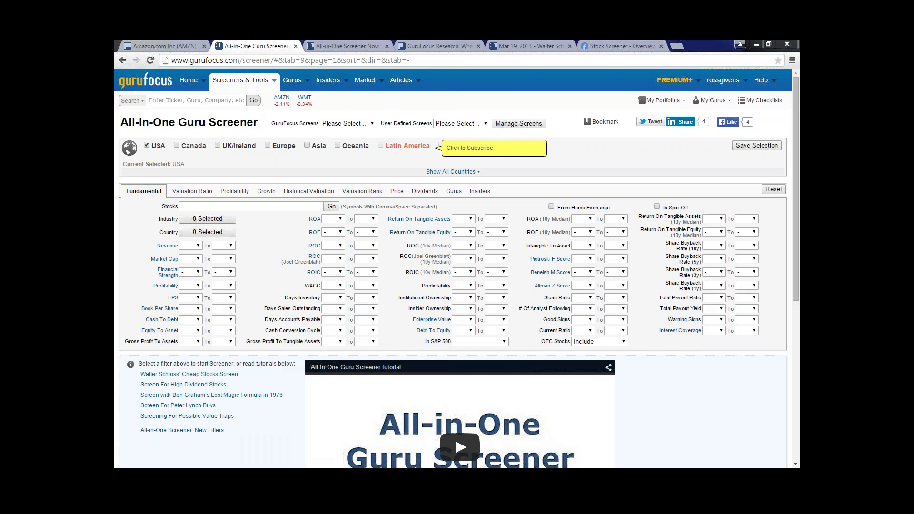
click(395, 192)
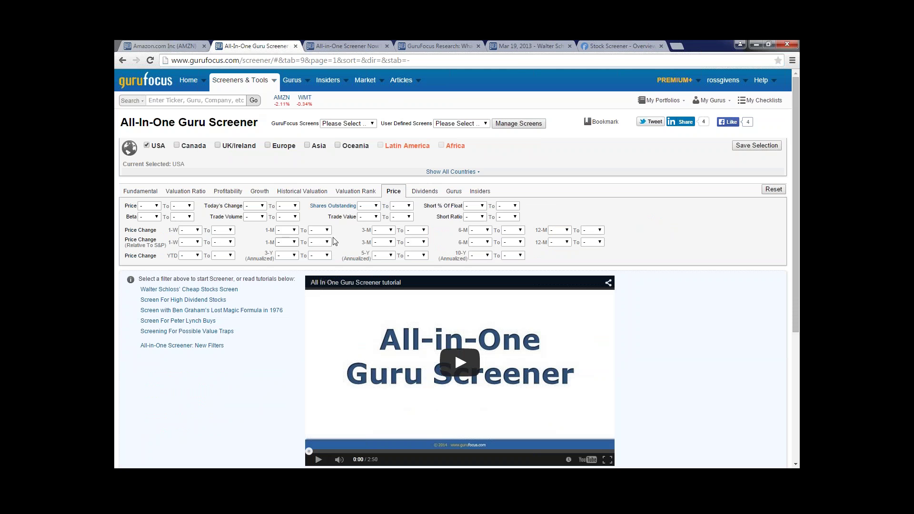
click(489, 230)
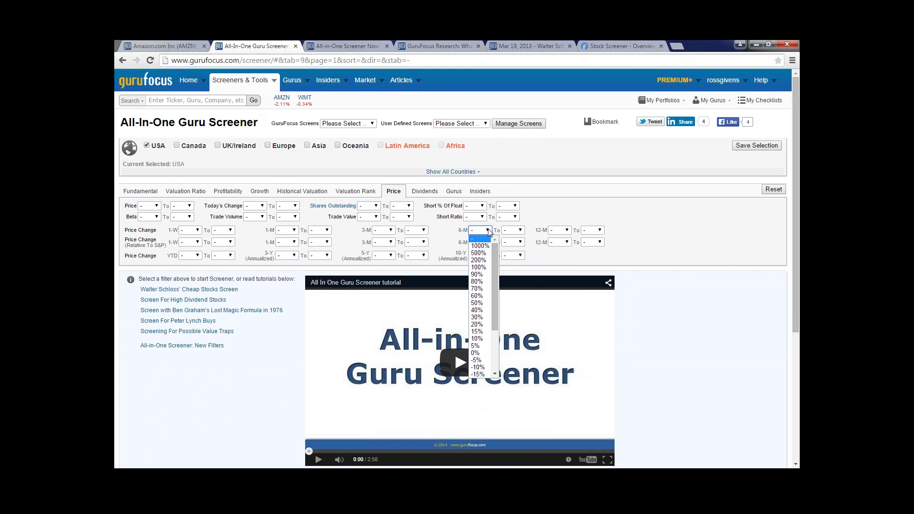
click(477, 324)
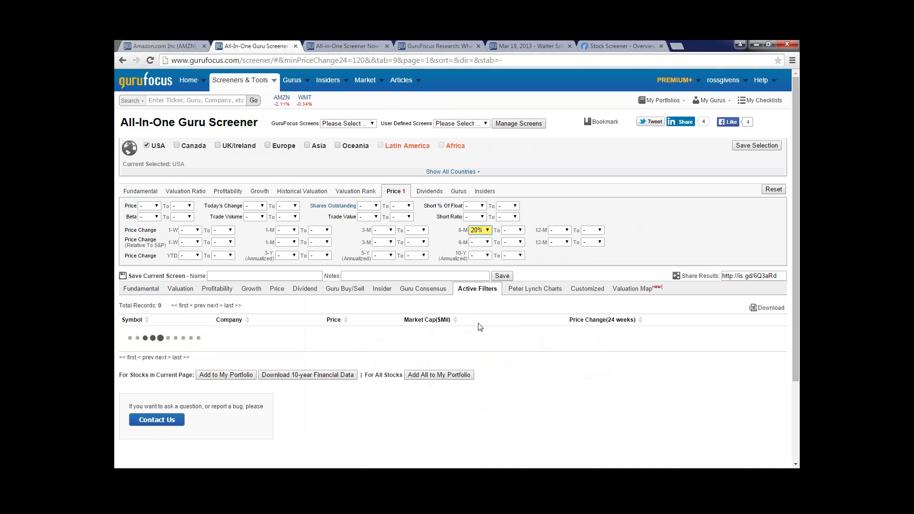
- Clear the minimum 6-month price change and set the minimum 6-month price change relative to the S&P to 10%
click(487, 230)
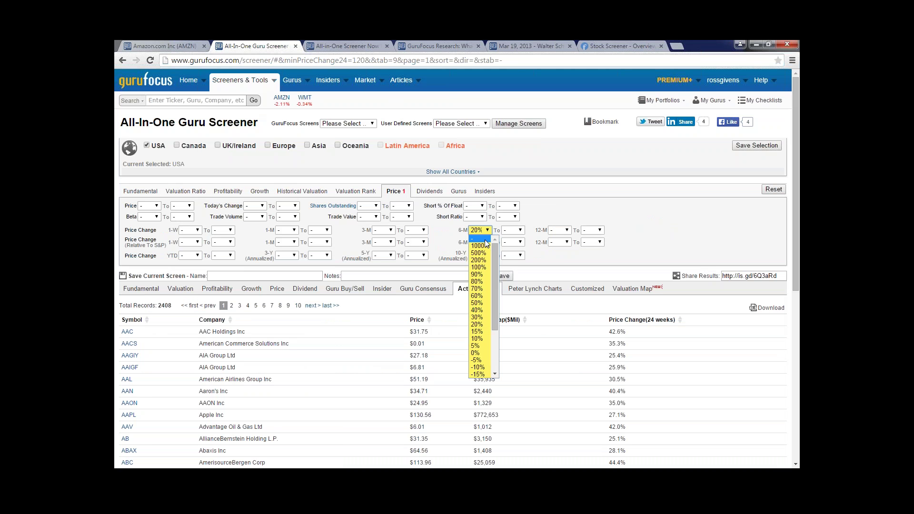
click(485, 240)
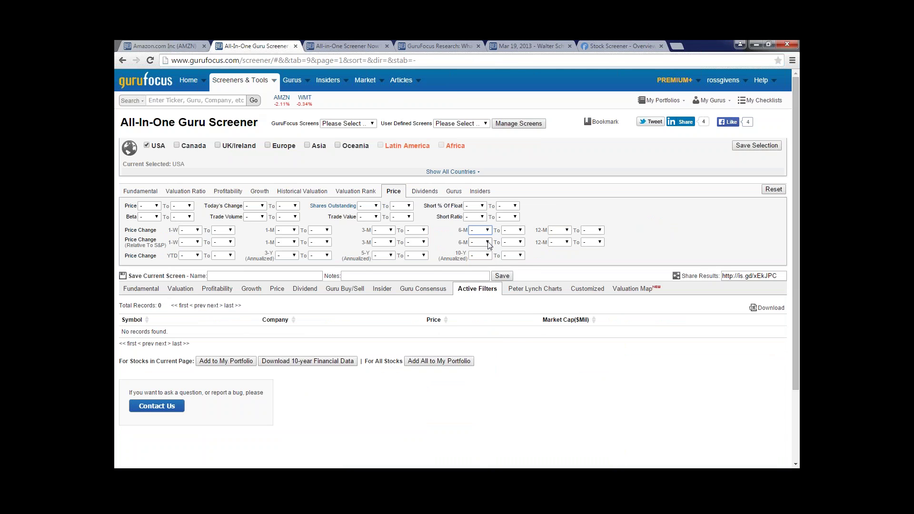
click(488, 243)
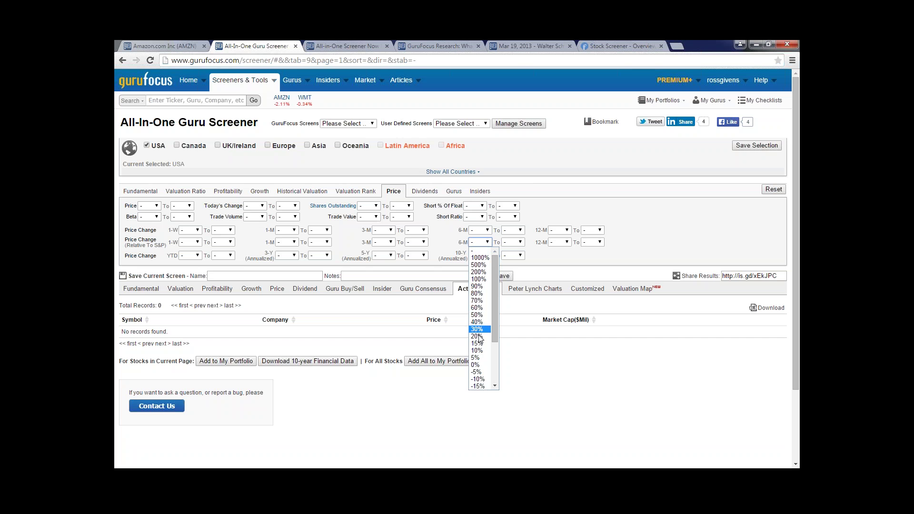
click(482, 350)
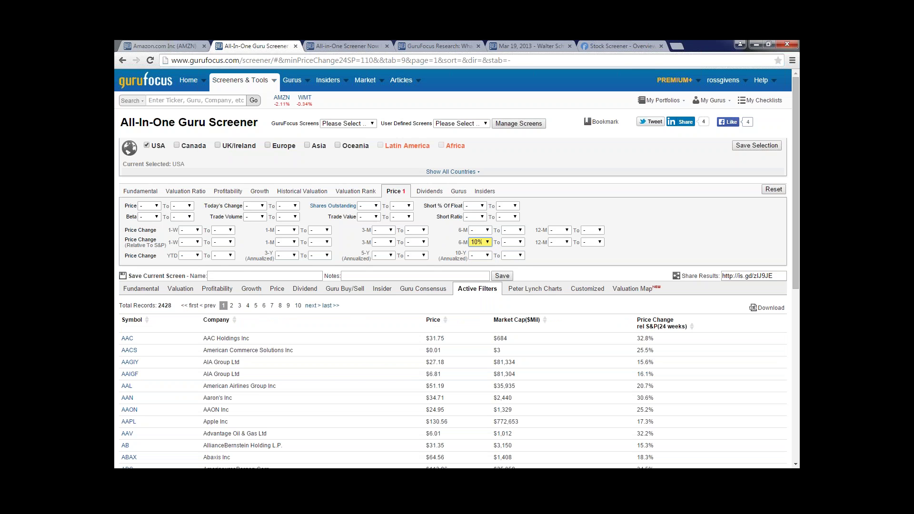
- Set the minimum for Today's Change to 20% and the minimum Short % Of Float to 10.0%
click(261, 205)
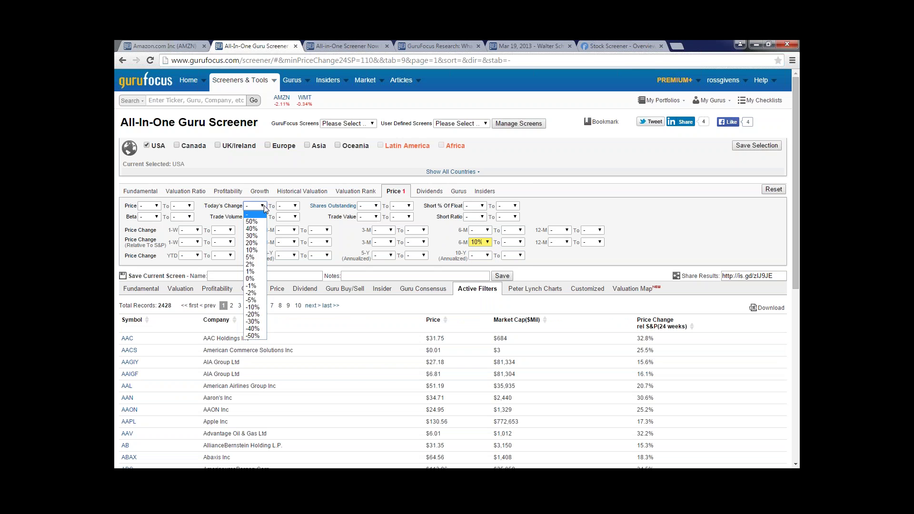
click(254, 243)
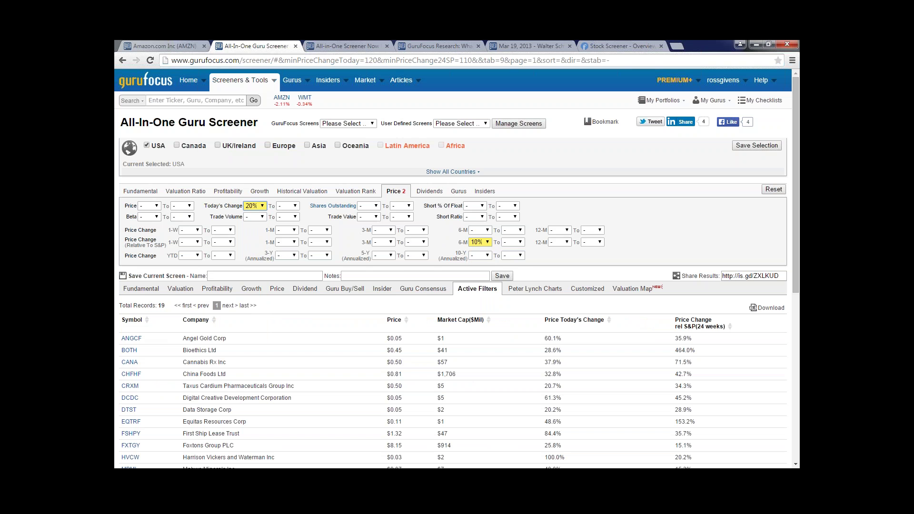
click(376, 217)
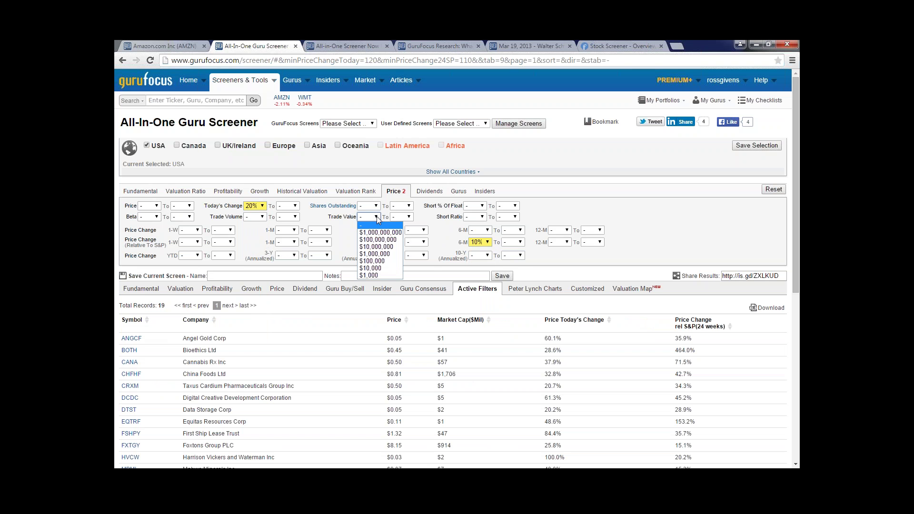
click(482, 206)
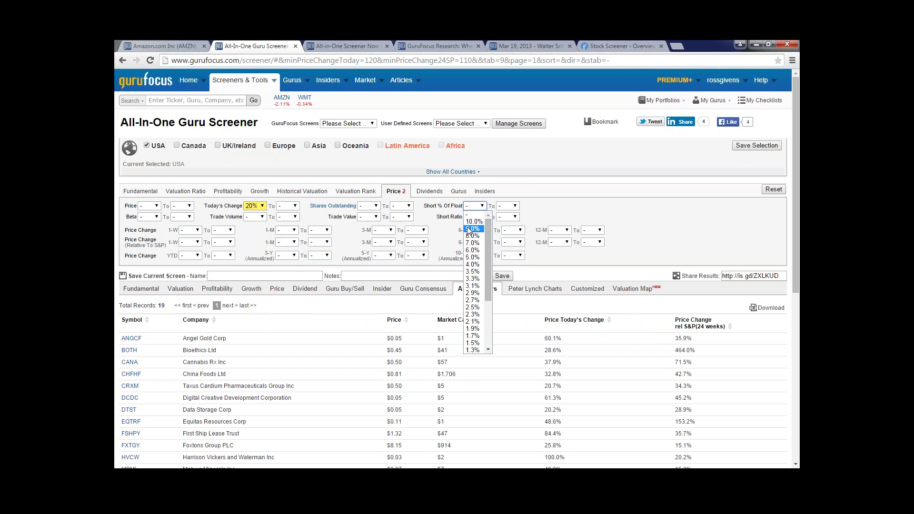
click(609, 214)
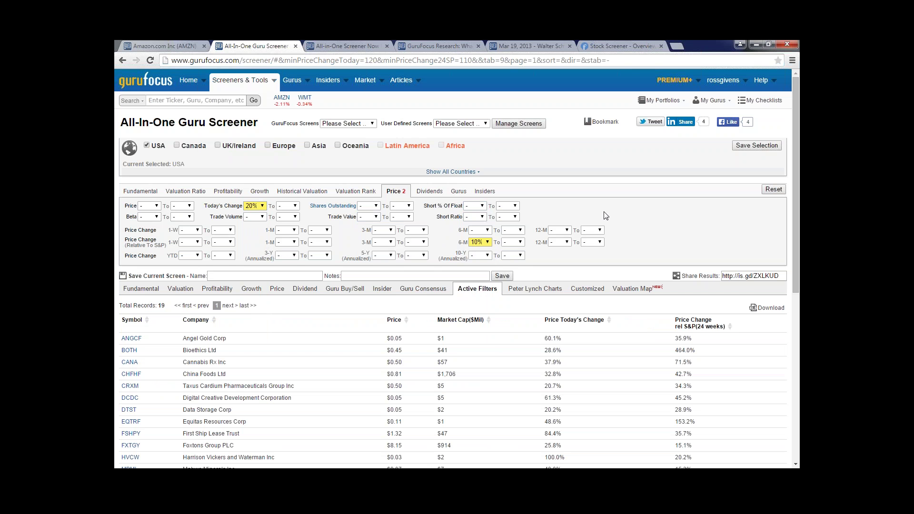
click(480, 207)
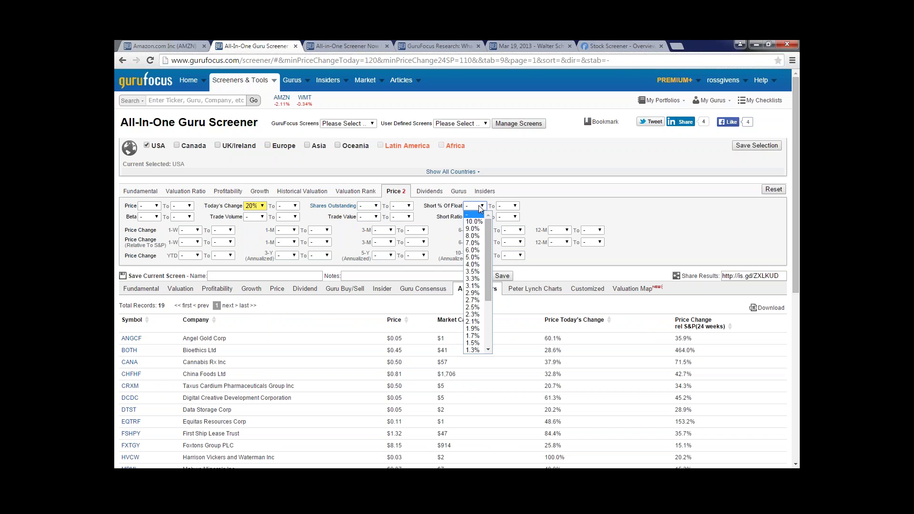
click(474, 221)
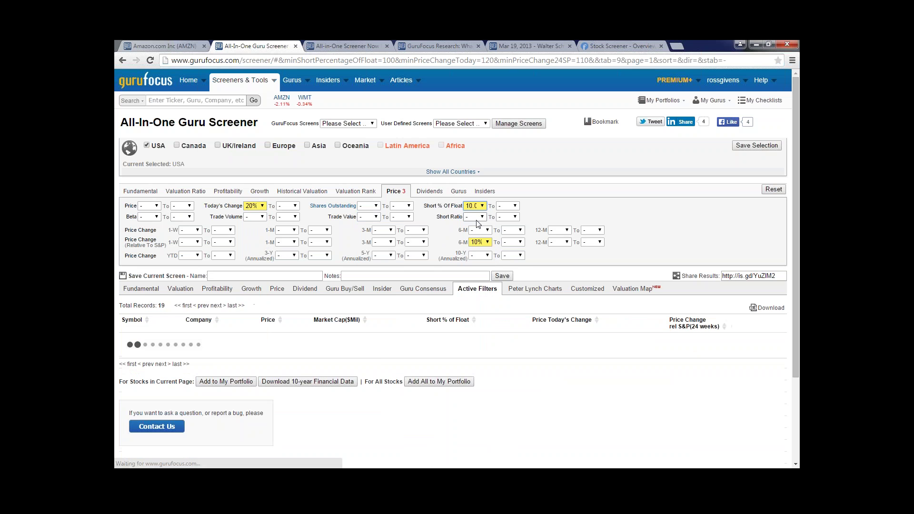
- Clear the minimums for 6-month price change relative to the S&P, Today's Change and Short % Of Float
click(485, 243)
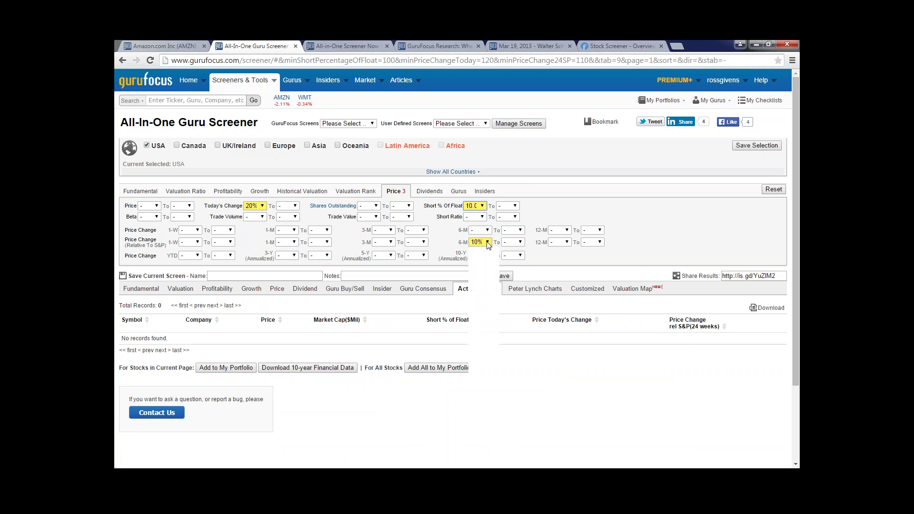
click(478, 251)
click(256, 206)
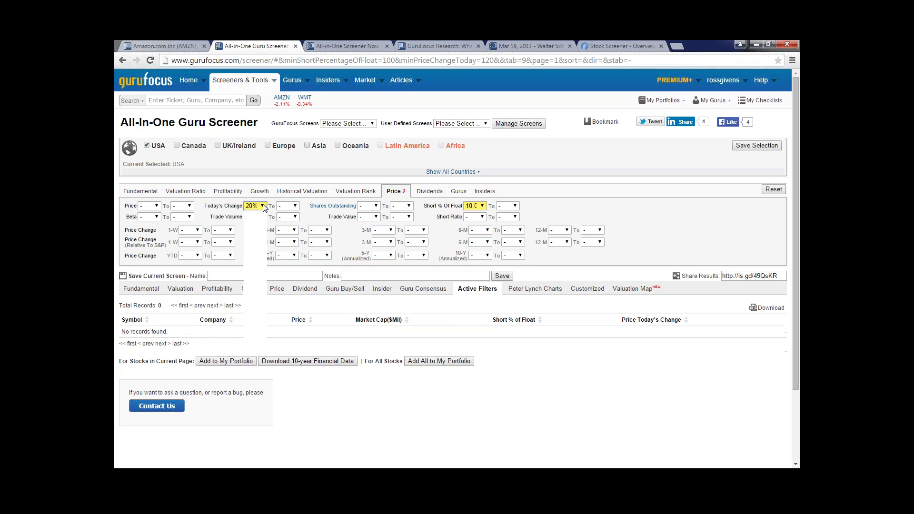
click(257, 215)
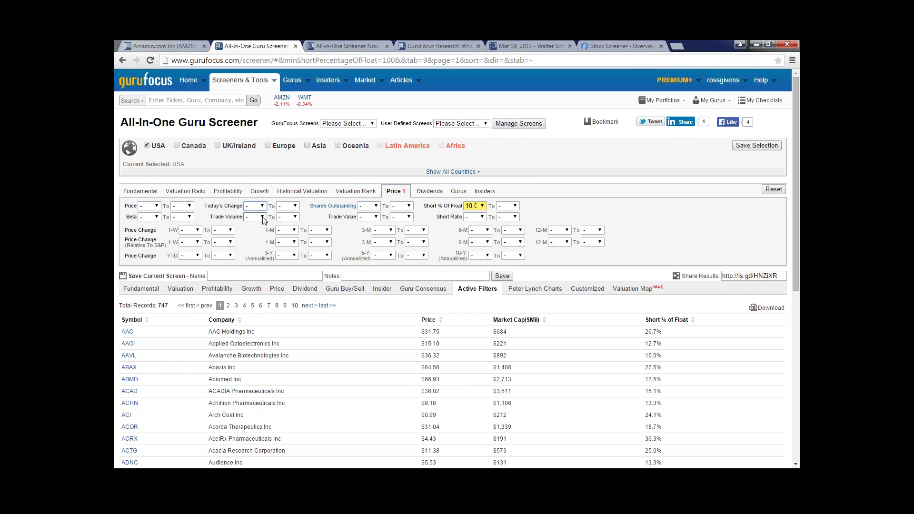
click(515, 205)
click(481, 206)
click(481, 206)
click(481, 206)
click(478, 214)
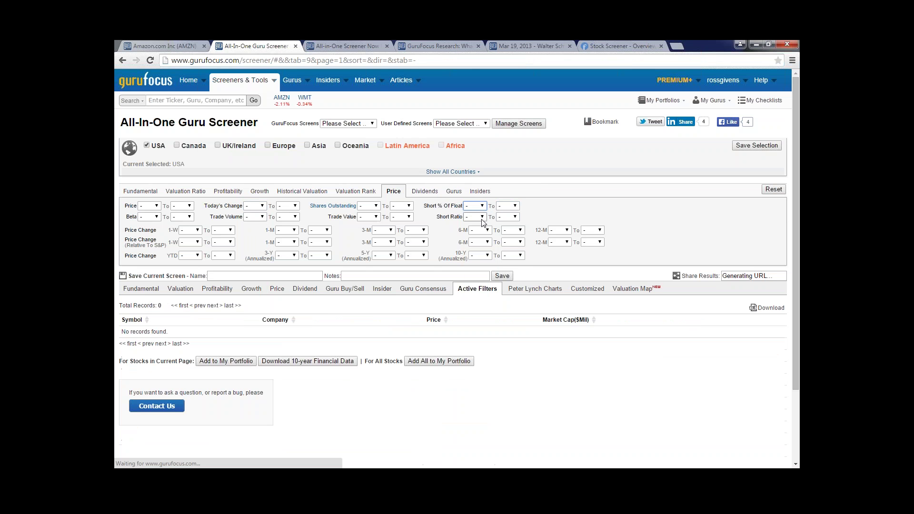
- Set the Short Ratio upper limit to Top 20 and view the matching stocks
click(482, 217)
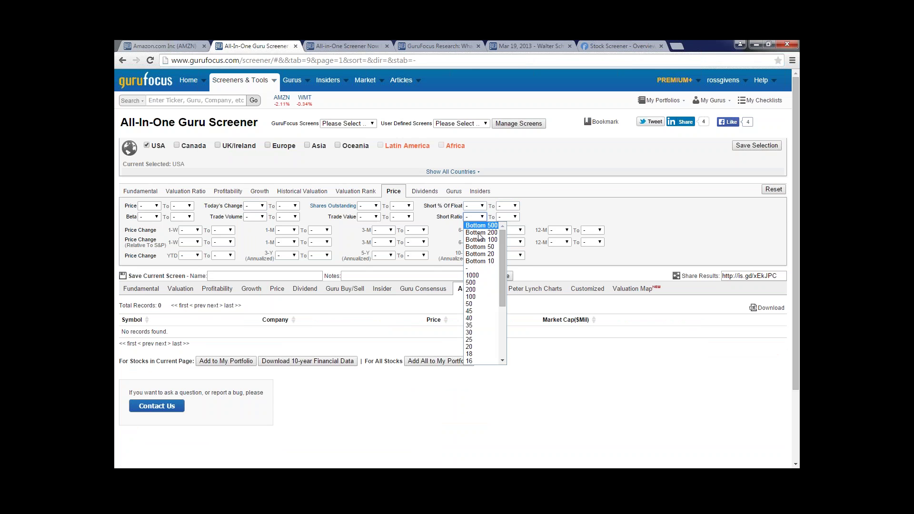
click(508, 217)
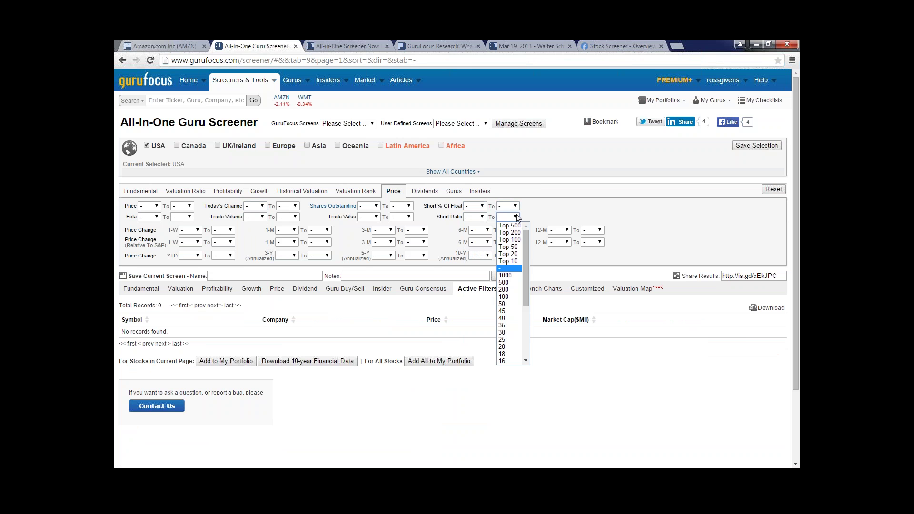
click(508, 254)
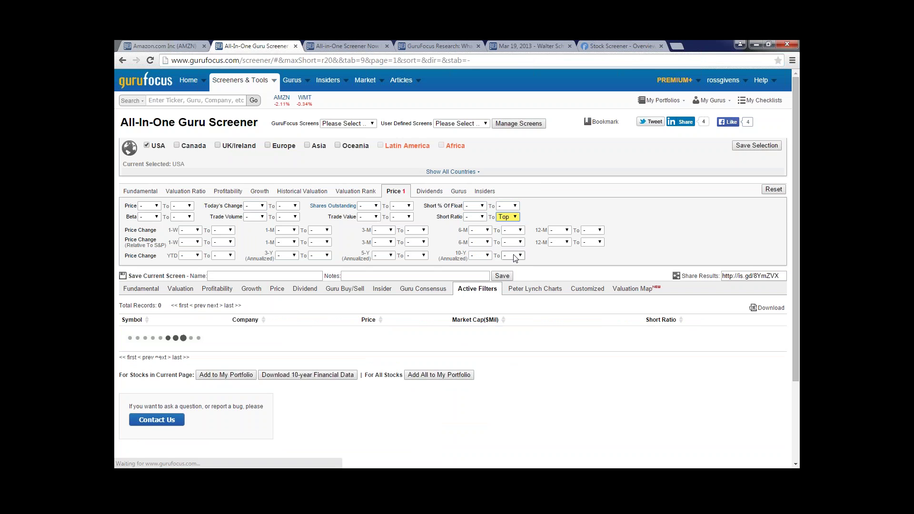
scroll(281, 383, down, 1)
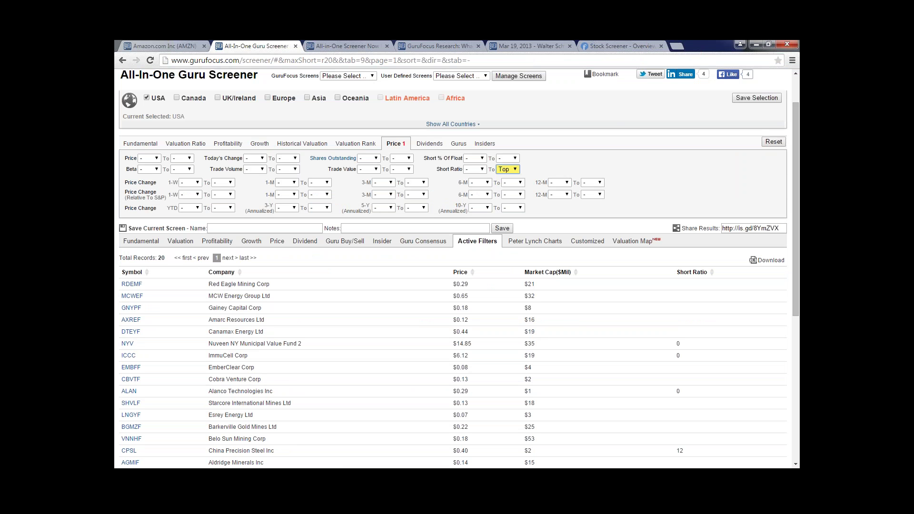
- View the screener's full country list, collapse it, and look through the ready-made GuruFocus screens
click(453, 124)
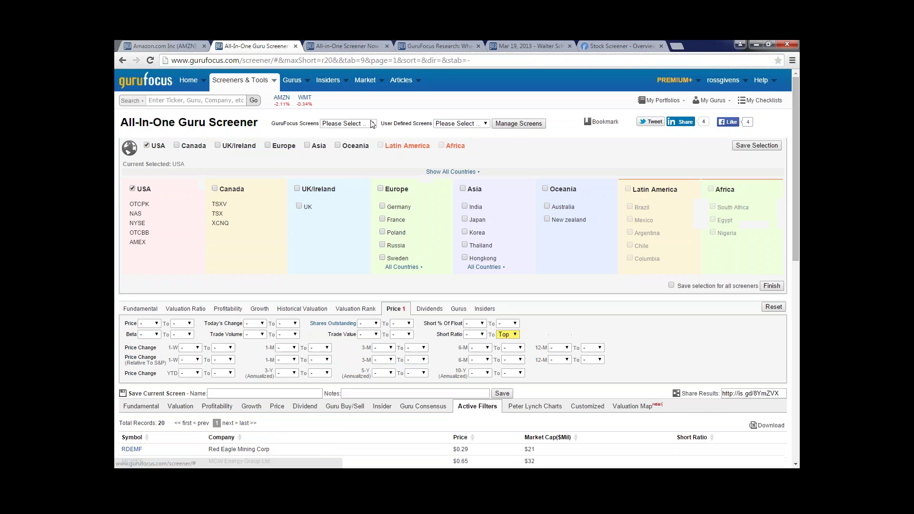
click(459, 171)
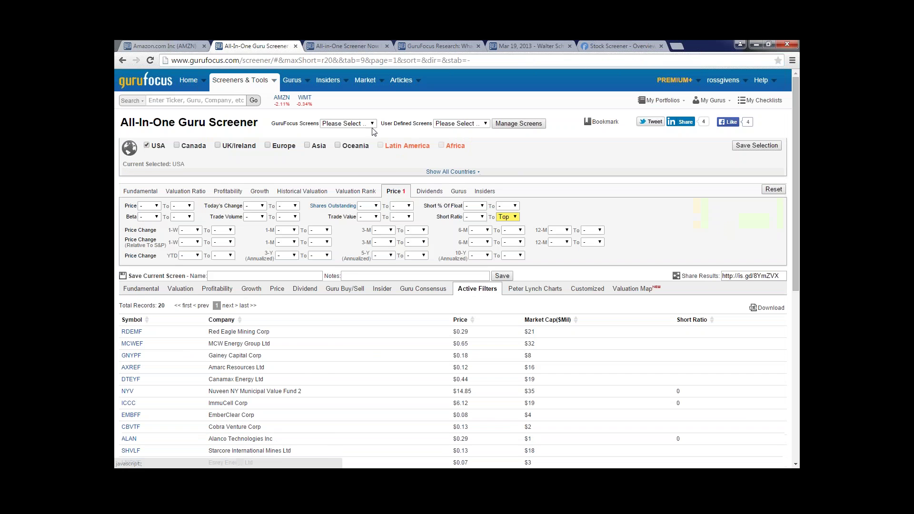
click(373, 125)
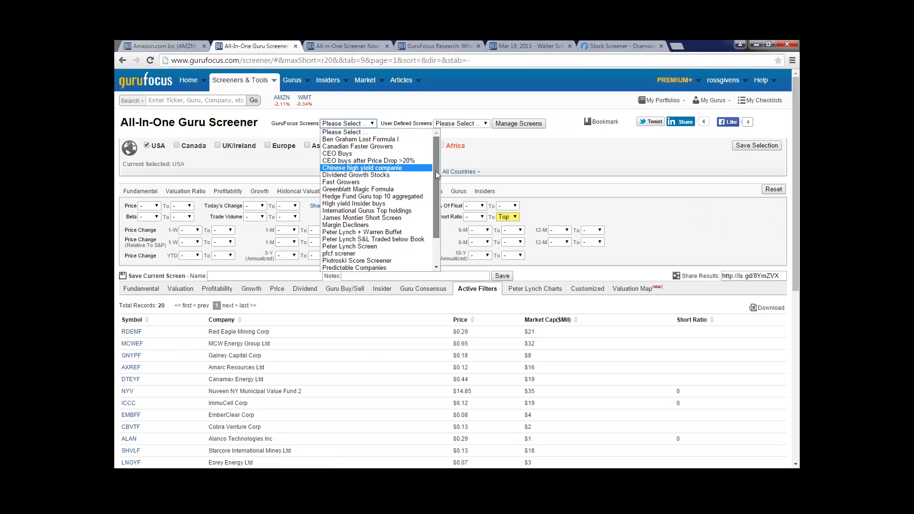
mouse_move(436, 170)
mouse_down()
mouse_move(433, 202)
mouse_move(430, 173)
mouse_up()
- Reopen the All-In-One Screener without filters and open its Screening For Possible Value Traps tutorial
mouse_move(243, 84)
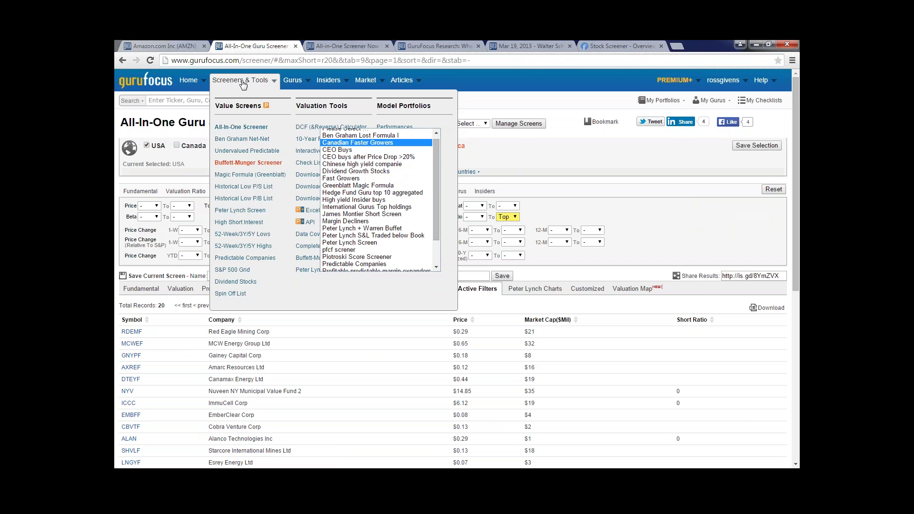
click(238, 127)
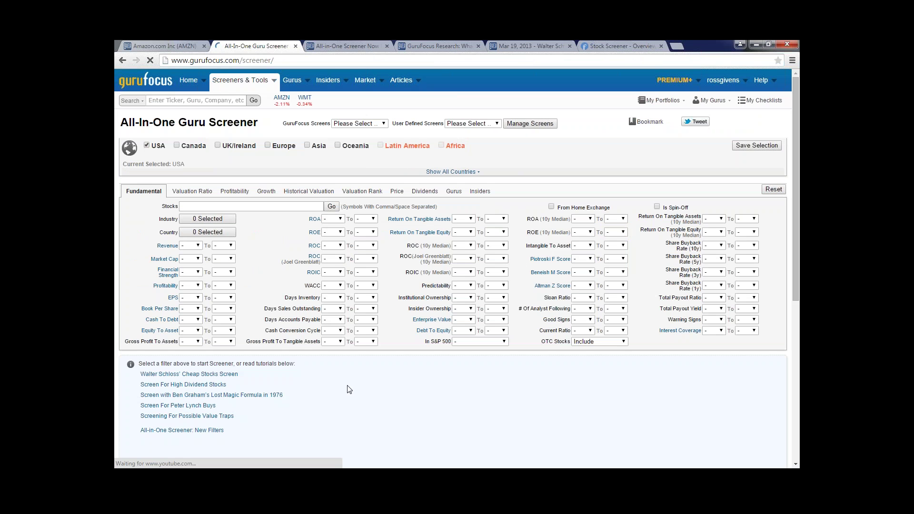
scroll(348, 388, down, 1)
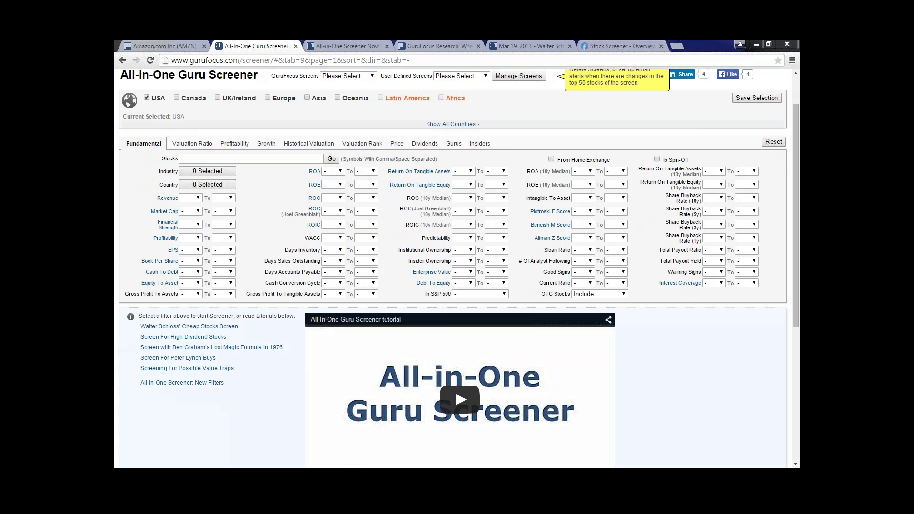
click(214, 369)
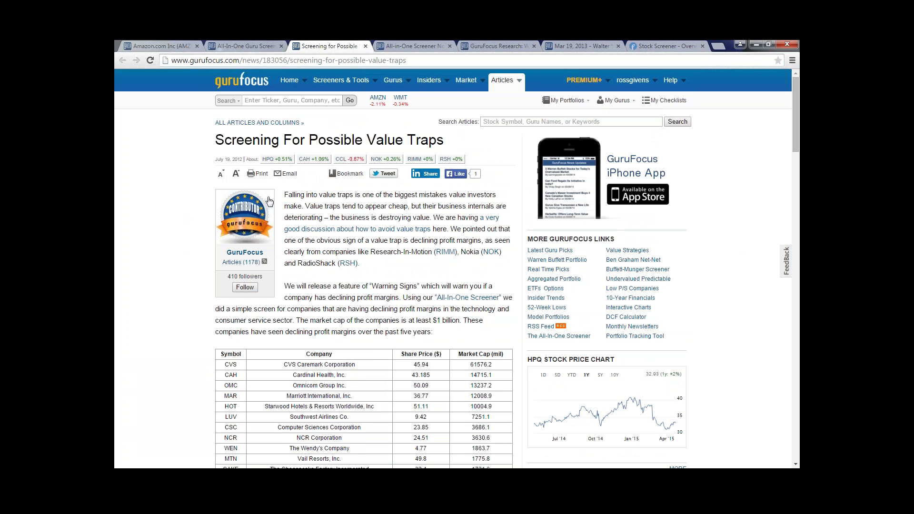
- Read the value traps article, examining its table of companies with declining margins and the gross margin charts
scroll(352, 270, down, 1)
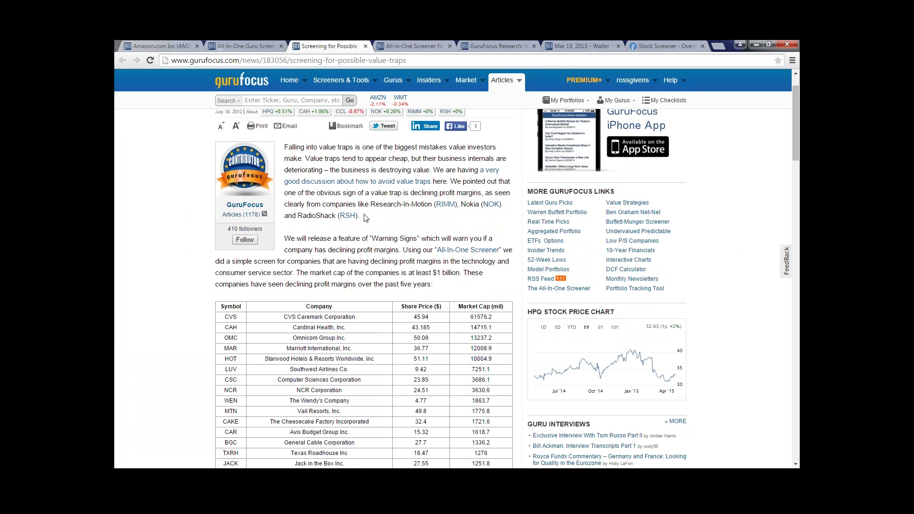
scroll(368, 224, down, 1)
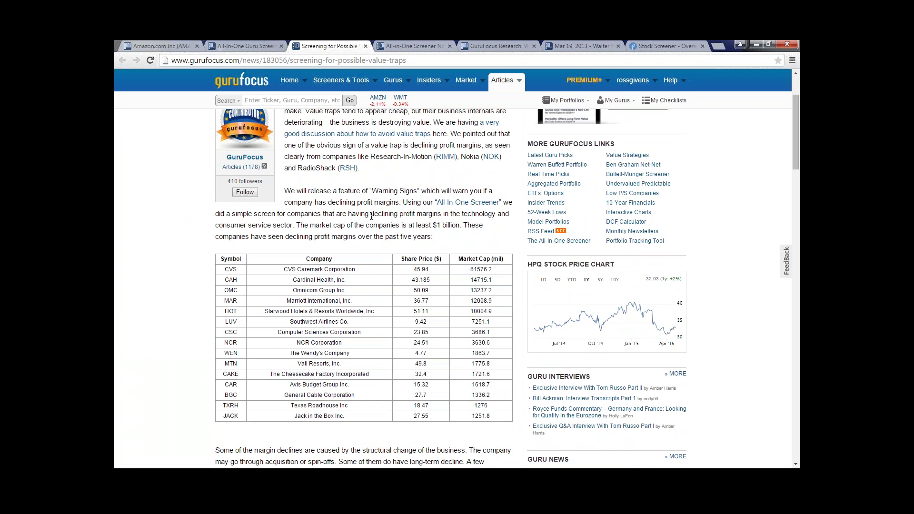
scroll(369, 218, down, 1)
scroll(370, 218, down, 4)
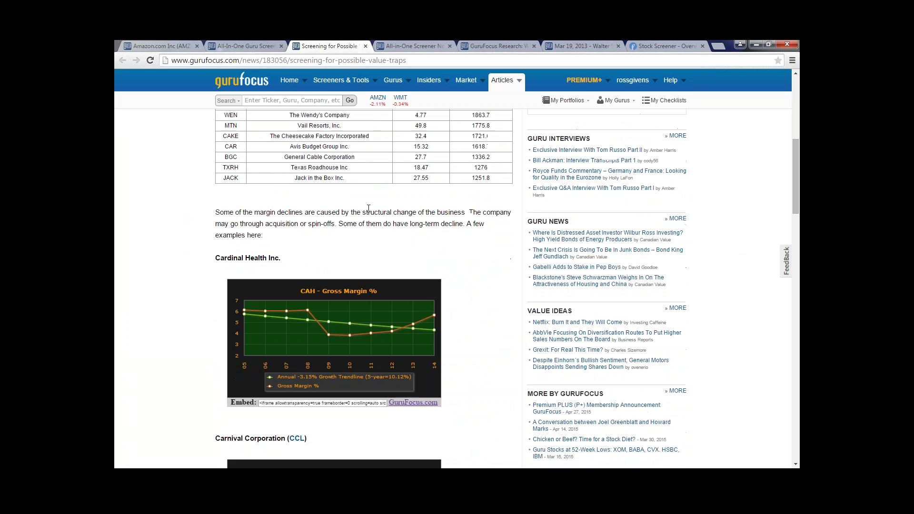
scroll(369, 208, down, 1)
scroll(369, 208, down, 2)
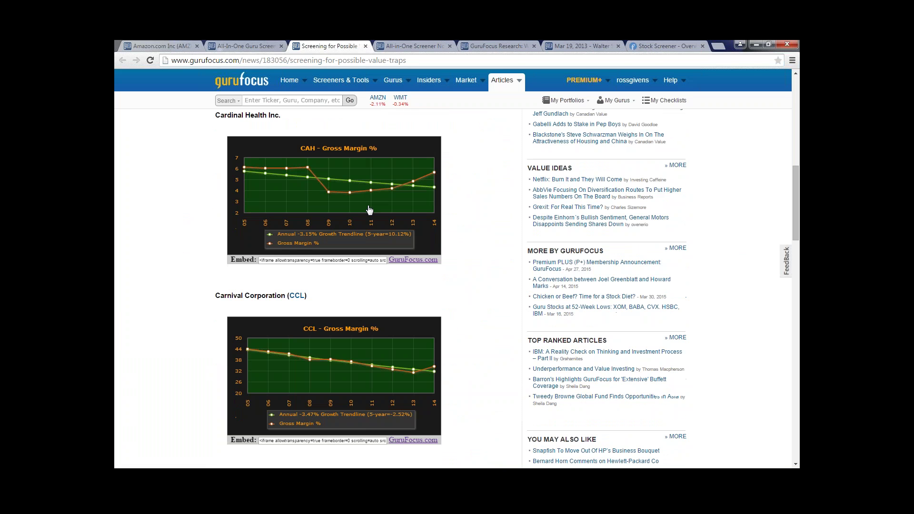
scroll(346, 358, down, 1)
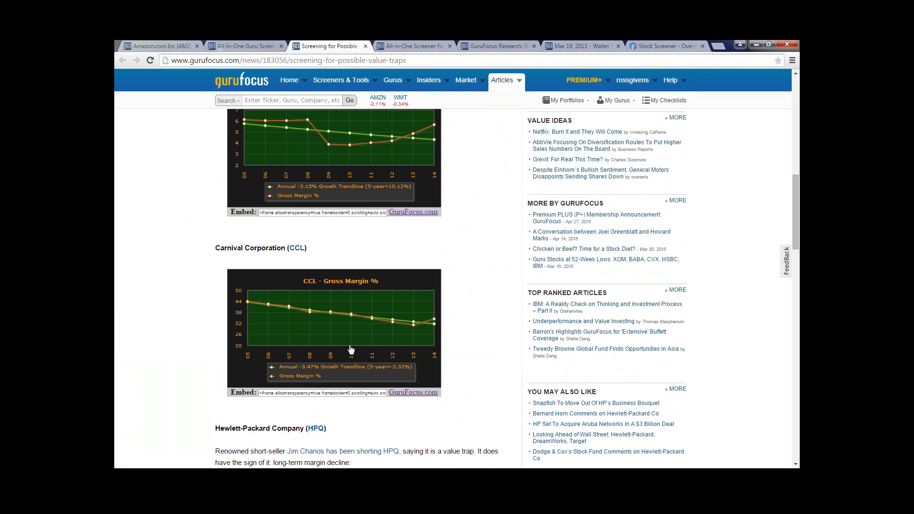
scroll(347, 310, down, 2)
scroll(347, 310, down, 7)
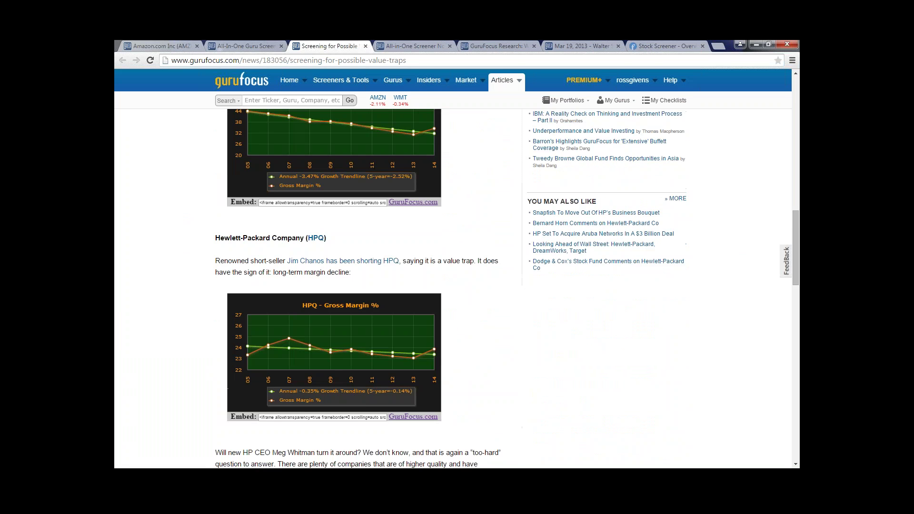
scroll(347, 310, up, 20)
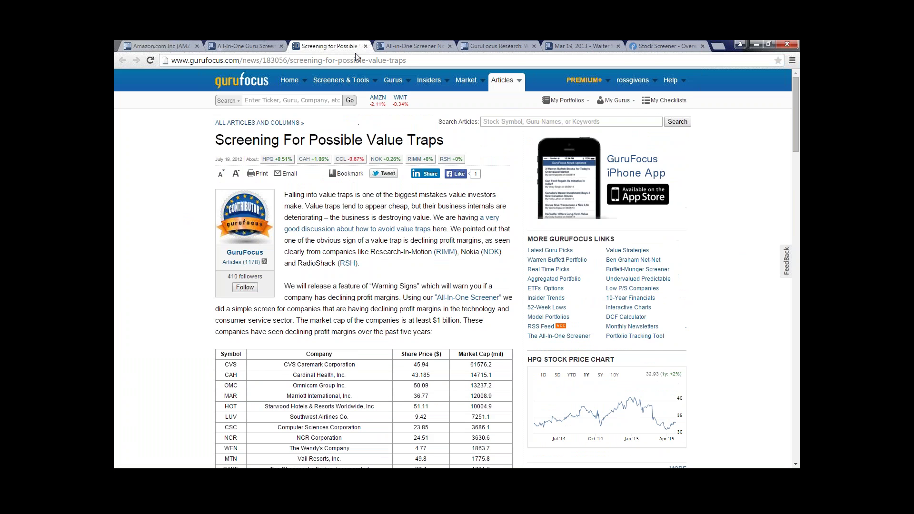
- Return to the unfiltered All-In-One Guru Screener and view its fundamental filters
click(186, 46)
click(249, 46)
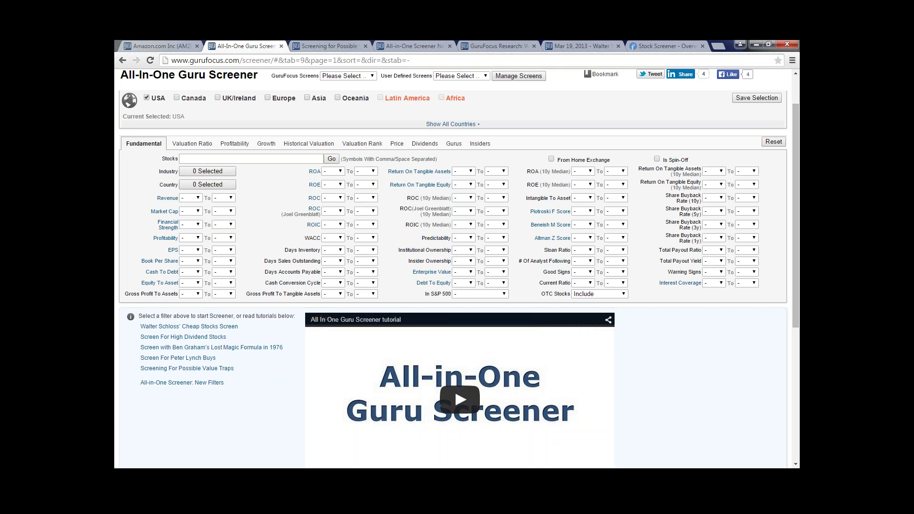
scroll(798, 129, up, 1)
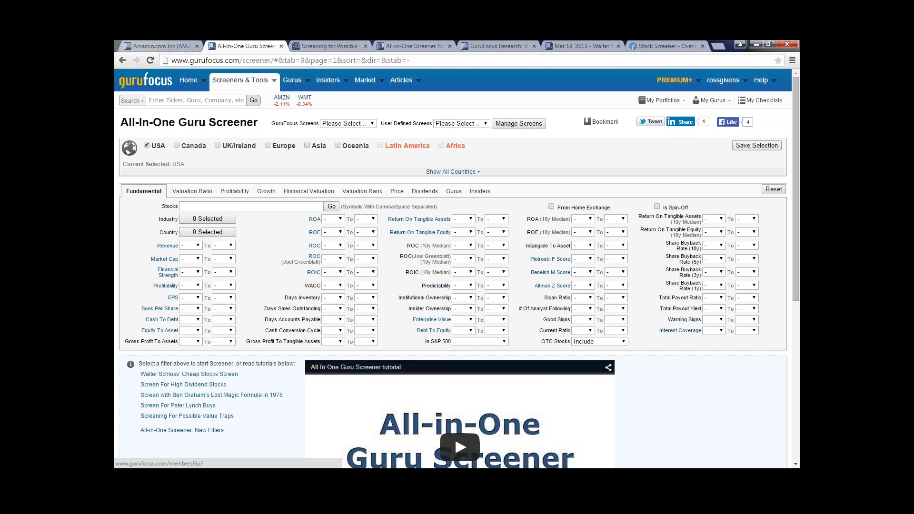
- Run the ready-made Dividend Growth Stocks screen and view the list of matching companies
mouse_move(664, 100)
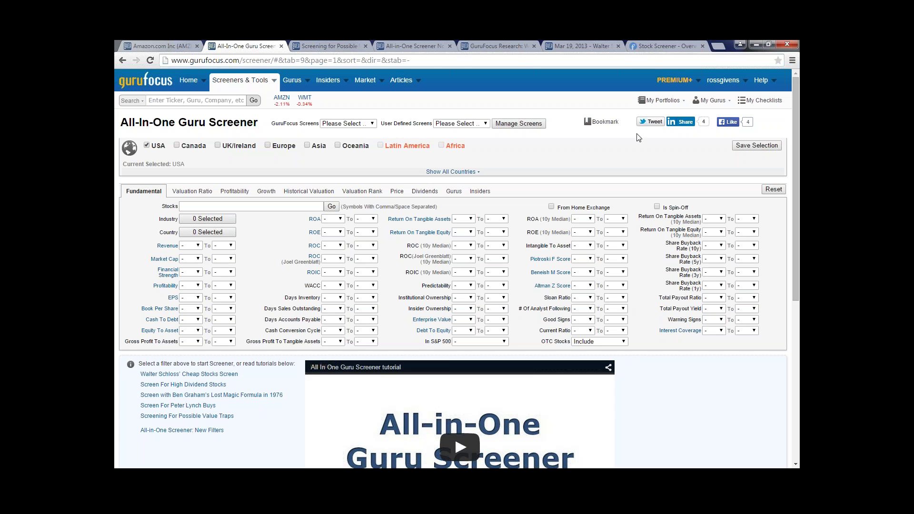
click(373, 124)
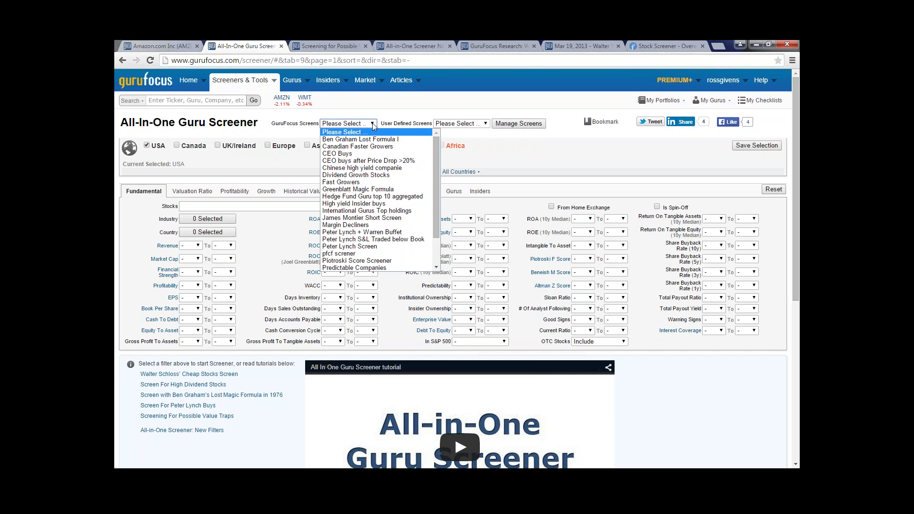
click(367, 175)
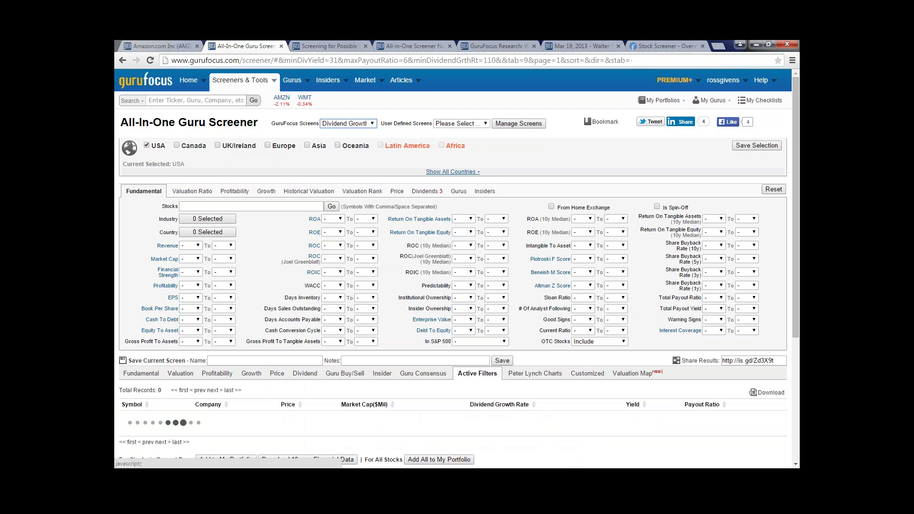
scroll(366, 180, down, 1)
scroll(386, 366, down, 2)
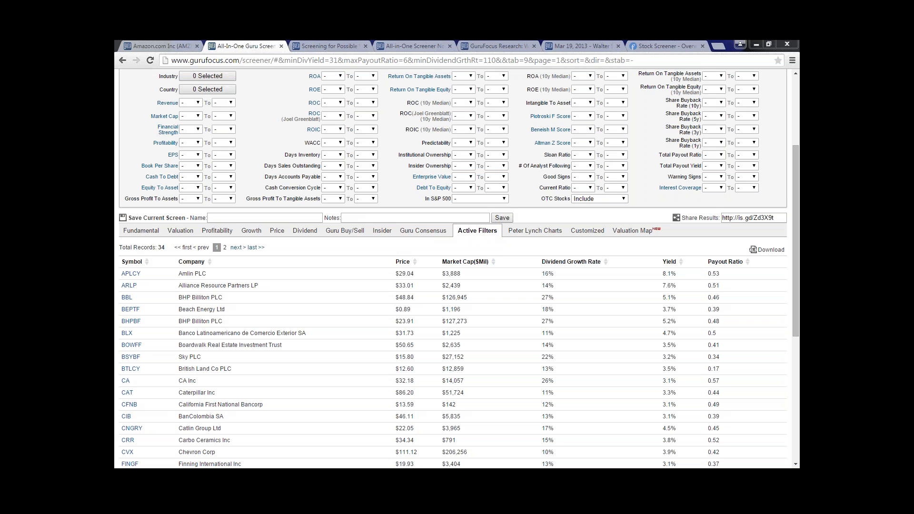
- Look through the screen's results in the Valuation, Fundamental, Price, Dividend and Customized views
click(182, 233)
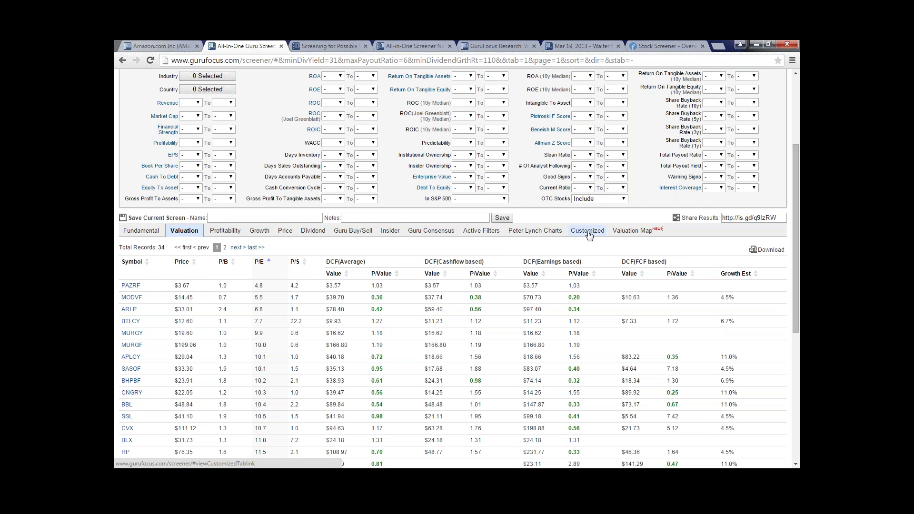
click(141, 233)
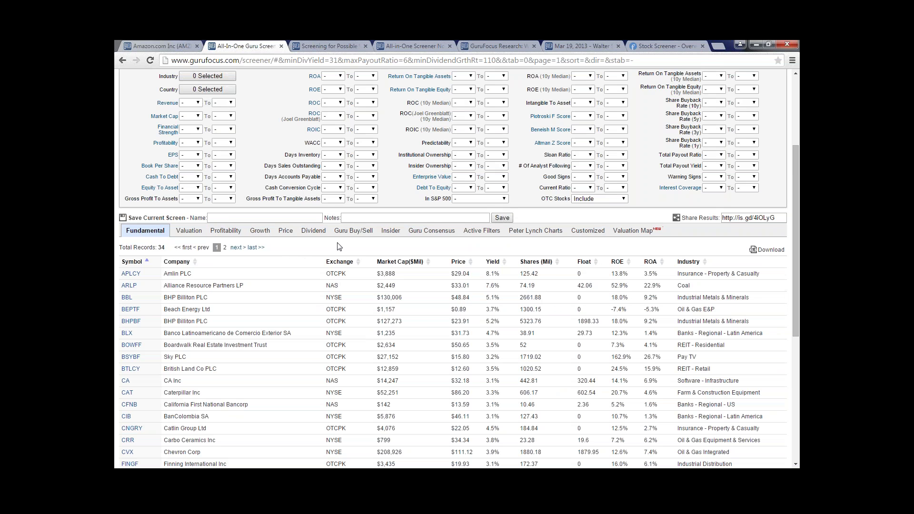
click(281, 230)
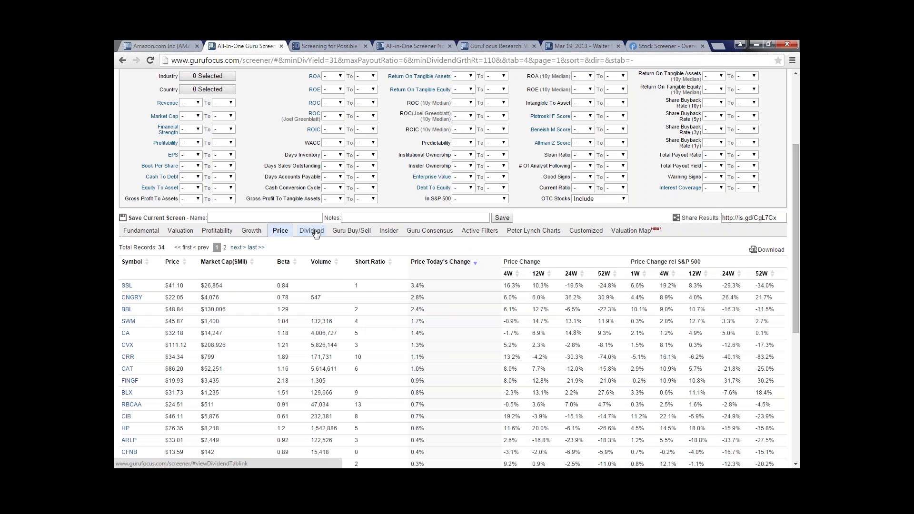
click(315, 231)
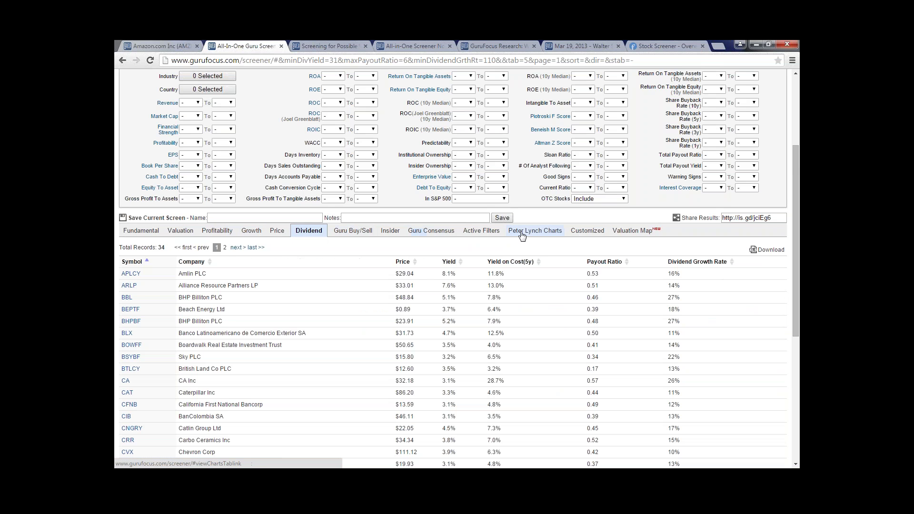
click(586, 233)
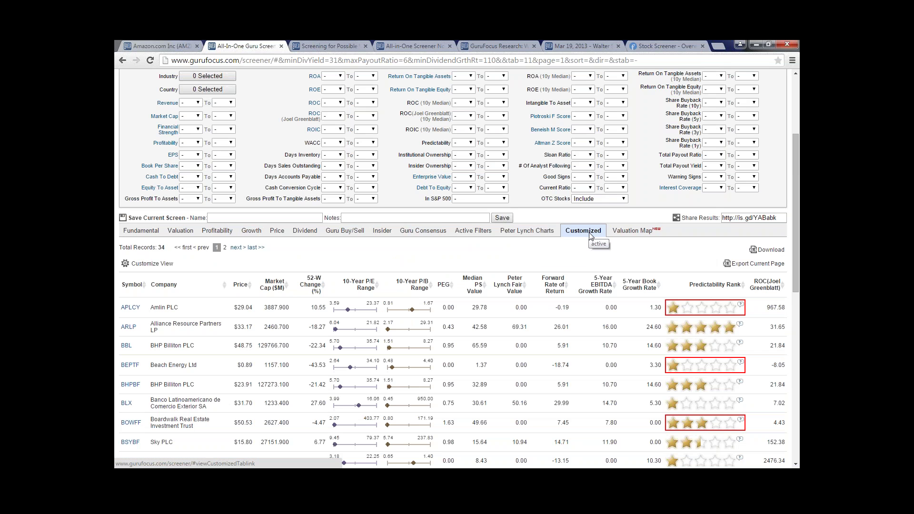
- Add the Debt To Equity column to the customized results view and save the view
click(154, 264)
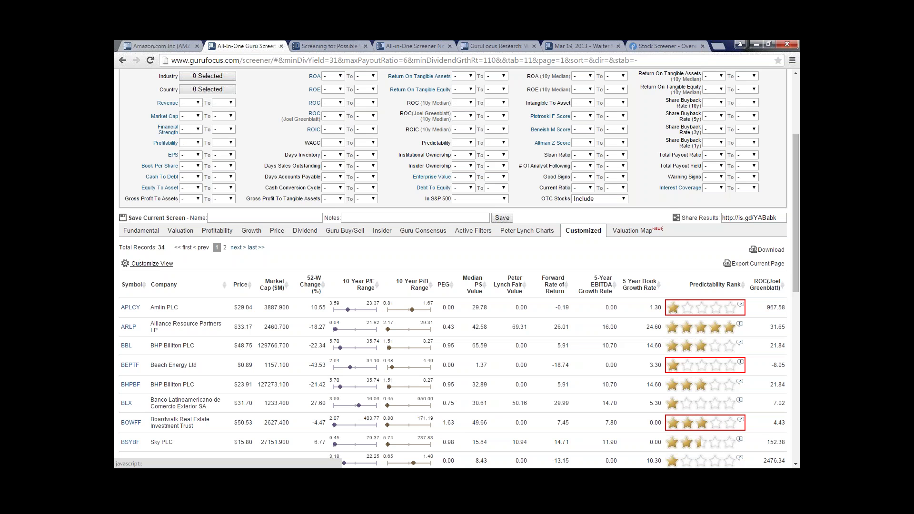
scroll(265, 332, down, 2)
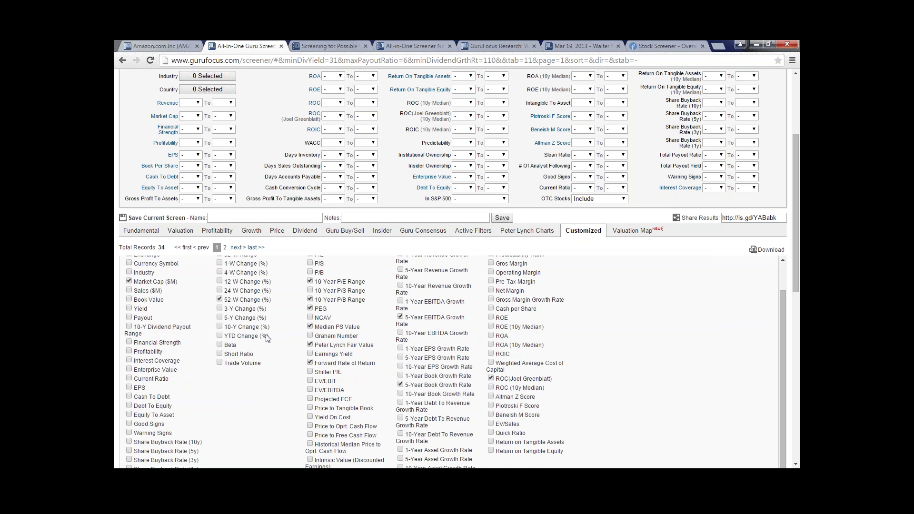
scroll(267, 338, up, 2)
scroll(267, 338, down, 1)
click(129, 406)
scroll(264, 331, up, 5)
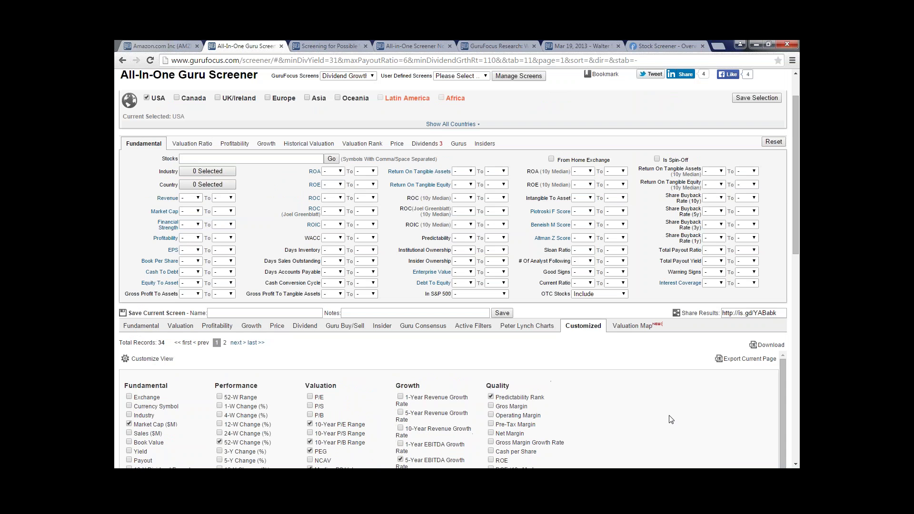
scroll(655, 419, down, 5)
scroll(653, 419, down, 2)
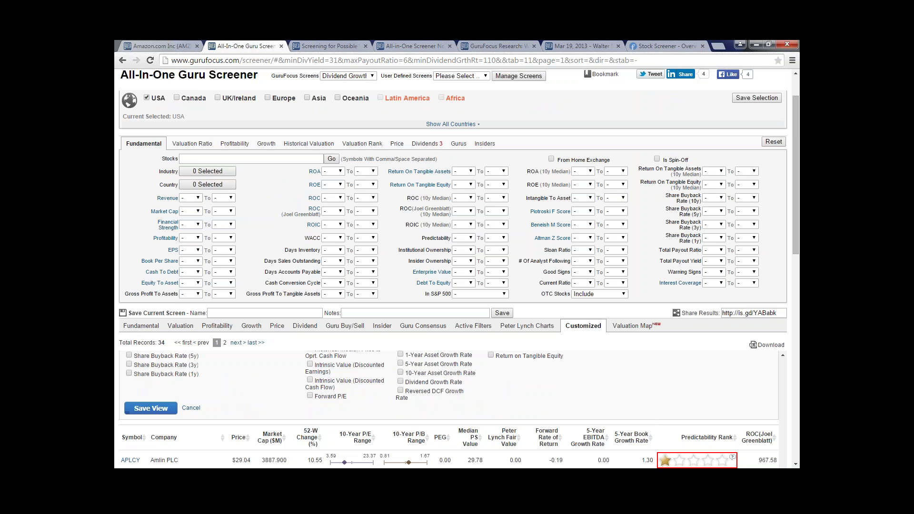
click(150, 409)
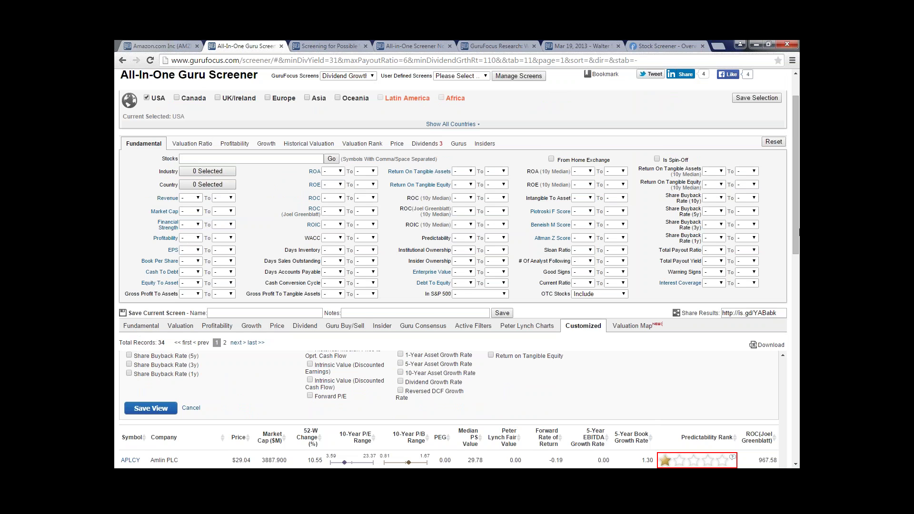
scroll(175, 324, down, 3)
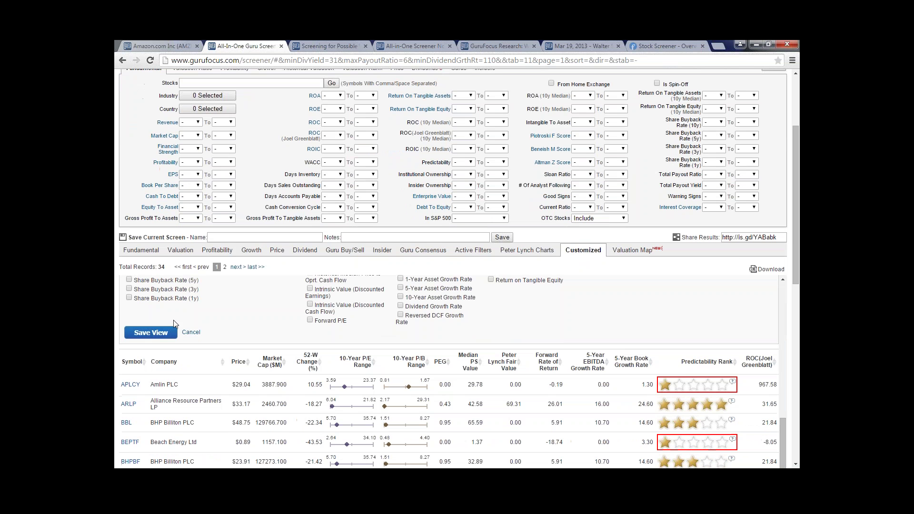
click(149, 332)
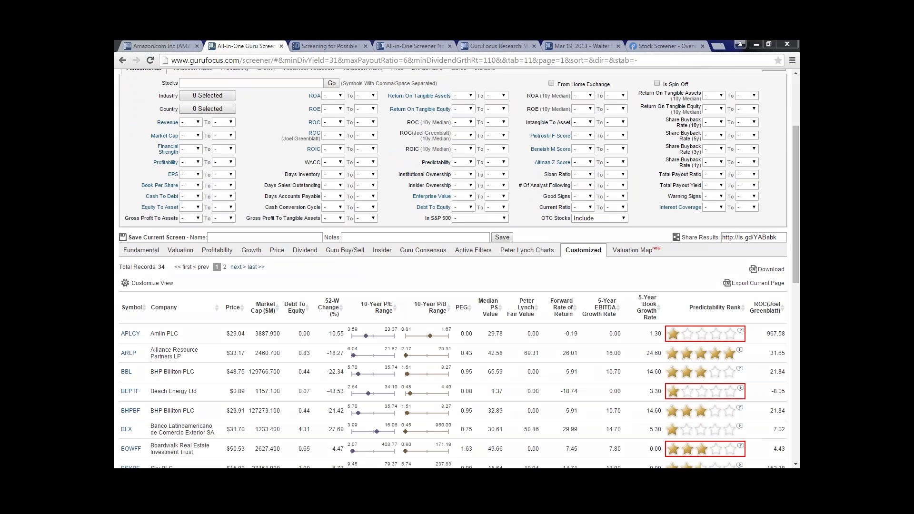
- Sort the customized results by Debt To Equity in both directions, ending with the lowest values first
click(305, 311)
click(306, 314)
click(307, 313)
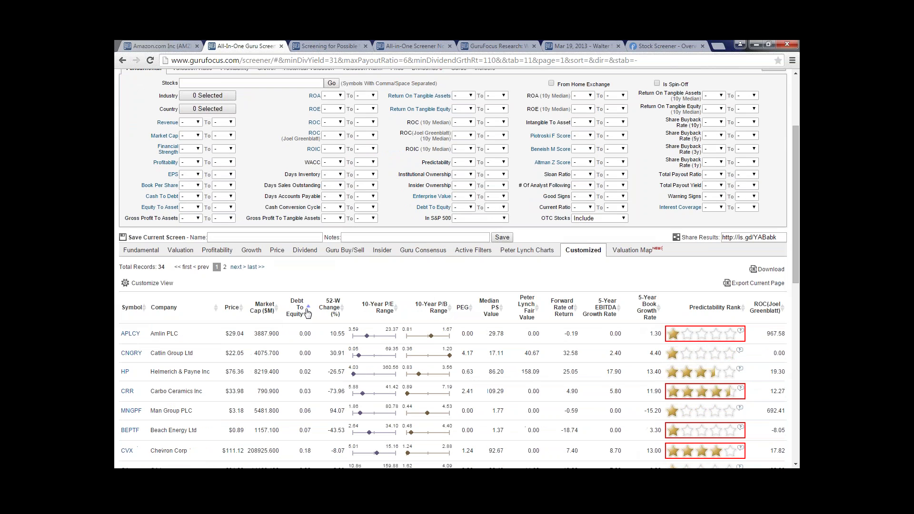
click(307, 312)
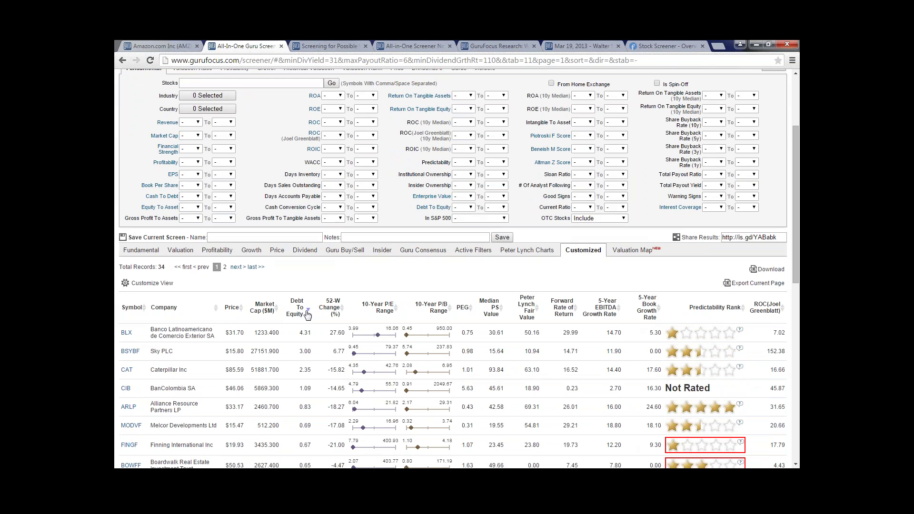
click(307, 313)
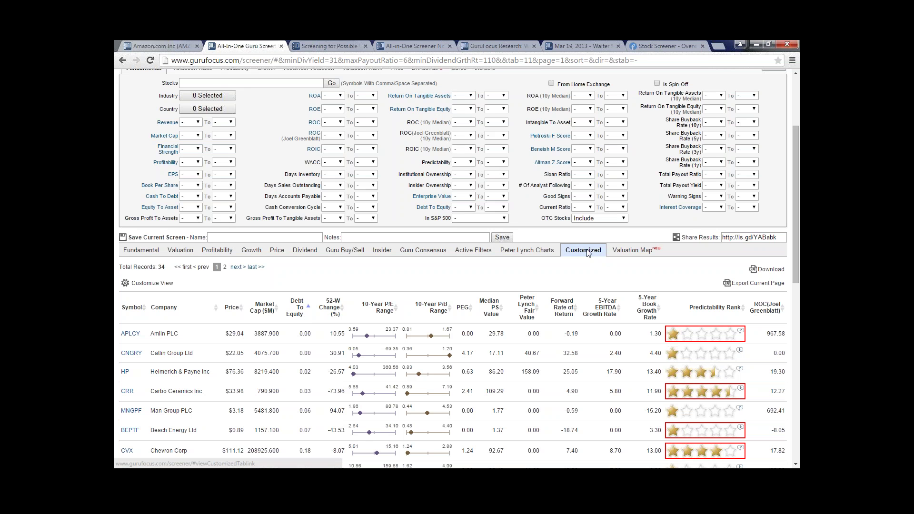
- Select the Yield column and deselect 52-W Change (%) in the customized view's column options
click(156, 282)
scroll(305, 304, down, 1)
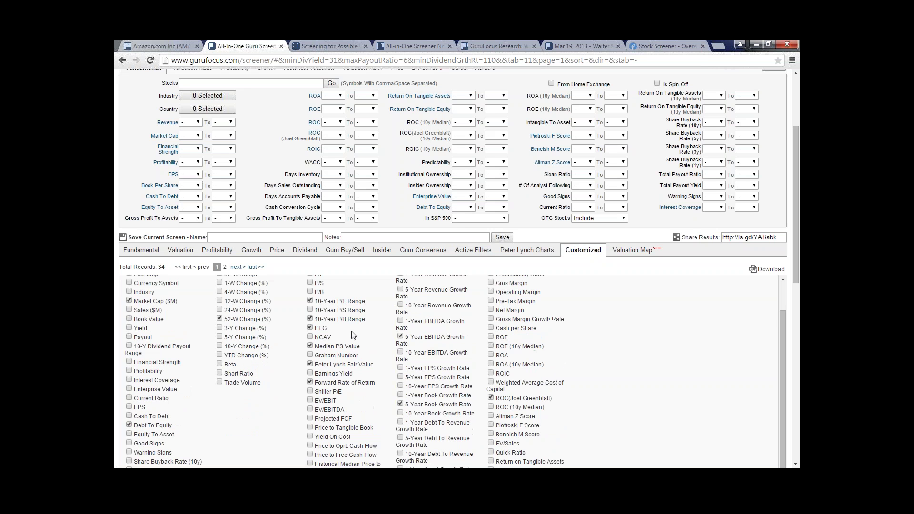
click(220, 318)
click(129, 327)
scroll(491, 407, down, 4)
scroll(479, 400, up, 5)
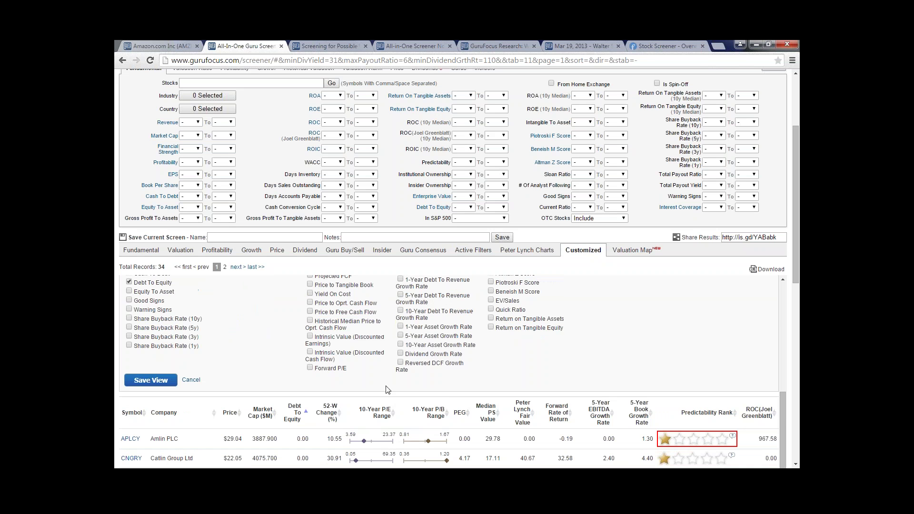
scroll(351, 381, up, 4)
scroll(537, 419, down, 1)
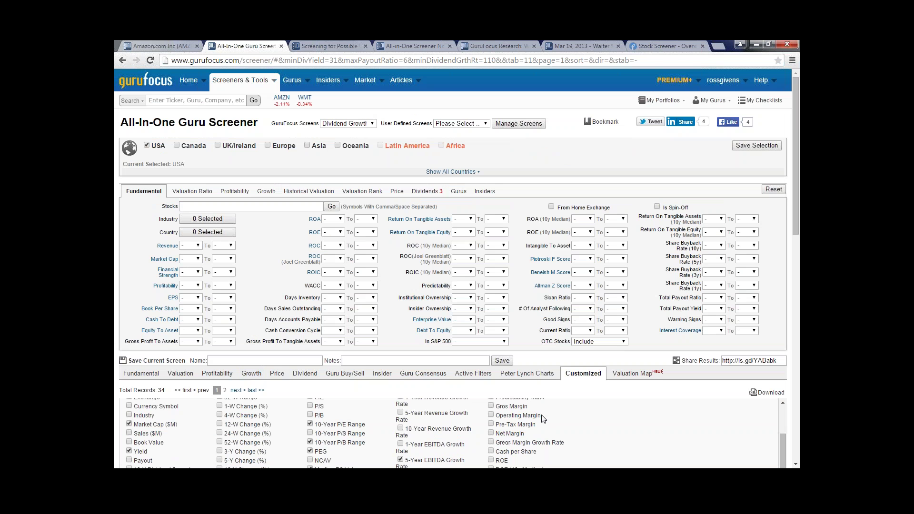
scroll(751, 414, down, 1)
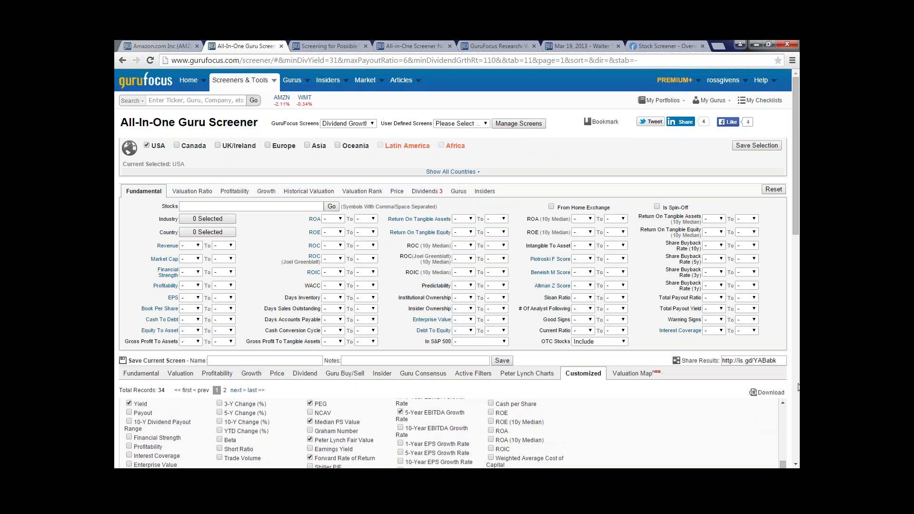
scroll(790, 212, down, 3)
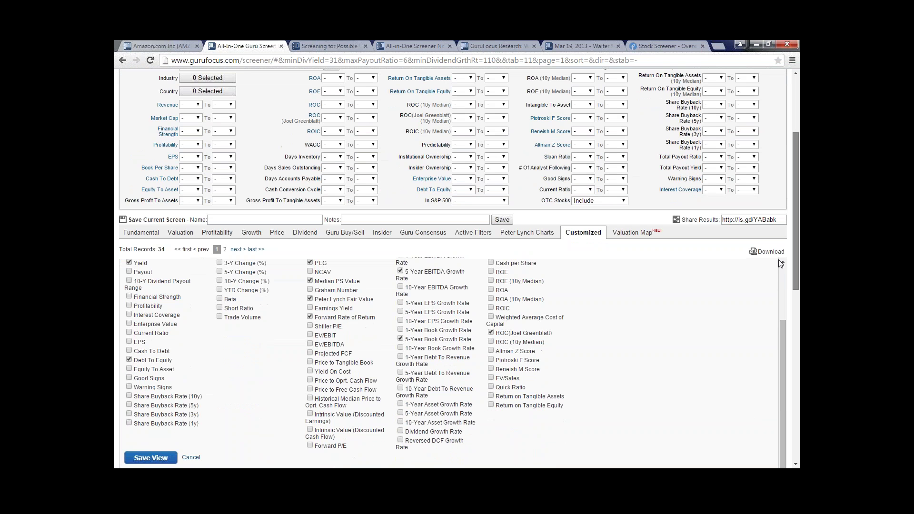
- View the screen's results in the Fundamental view, and return to the GuruFocus home page
click(142, 235)
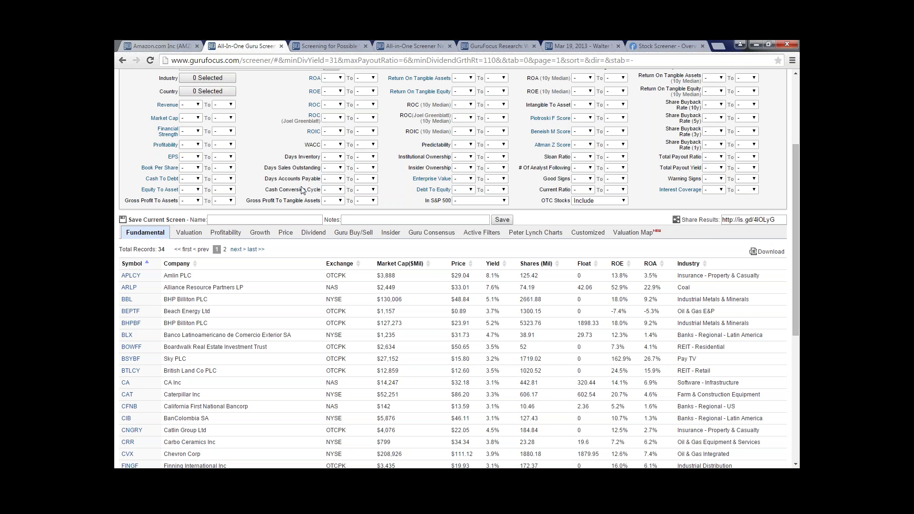
scroll(305, 190, up, 3)
click(146, 81)
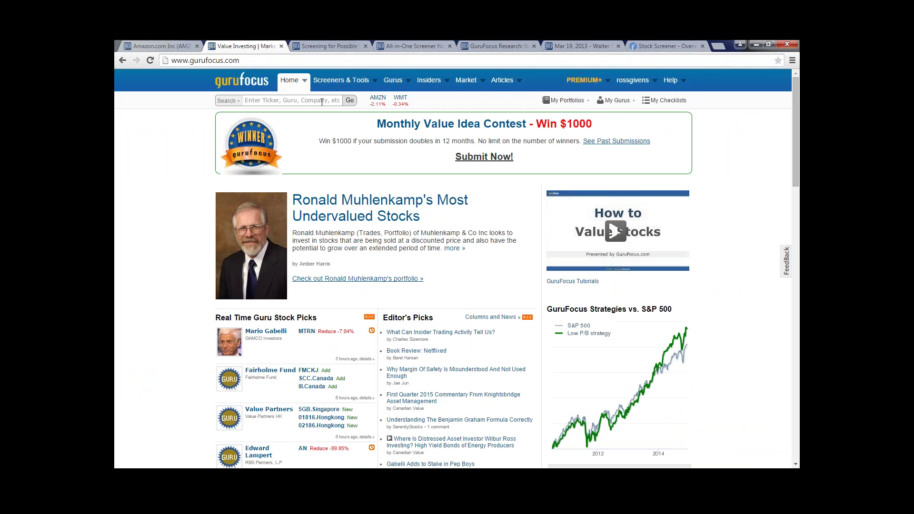
- Open the list of gurus and browse the Premium Plus investors whose names start with A
mouse_move(594, 83)
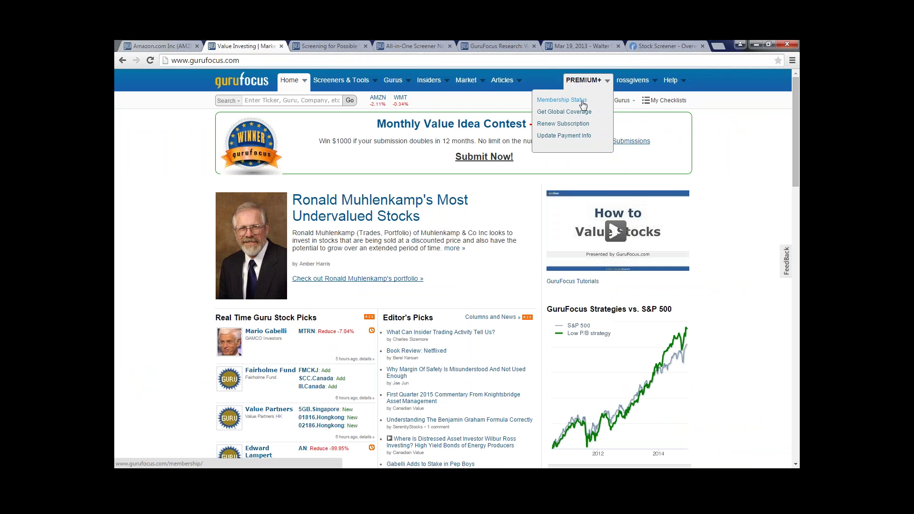
mouse_move(403, 87)
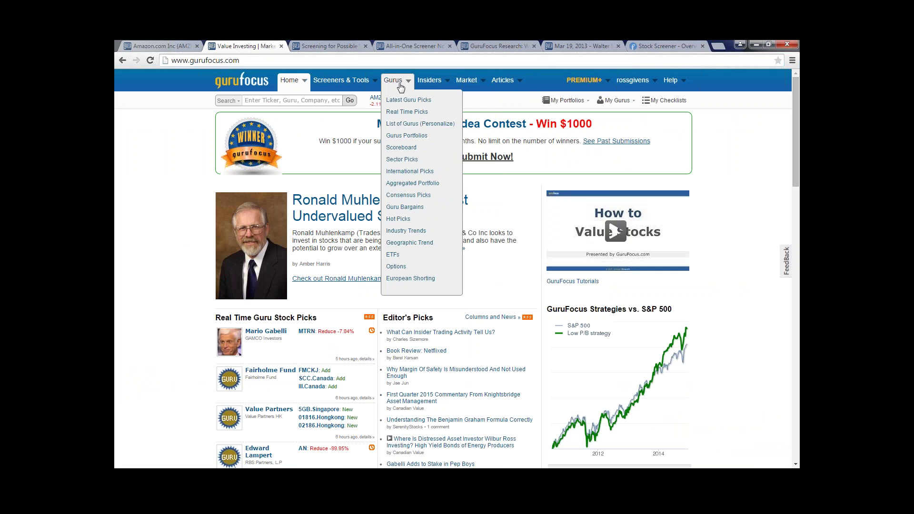
click(404, 125)
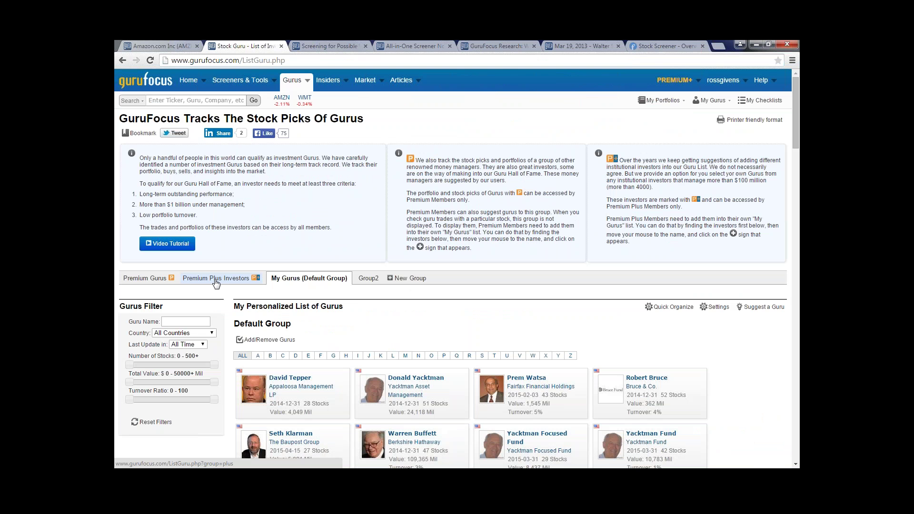
click(216, 282)
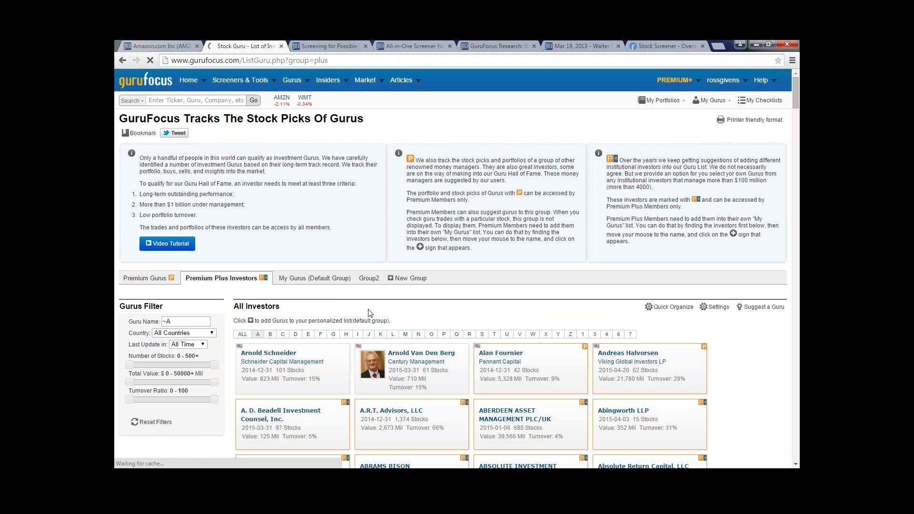
scroll(368, 313, down, 1)
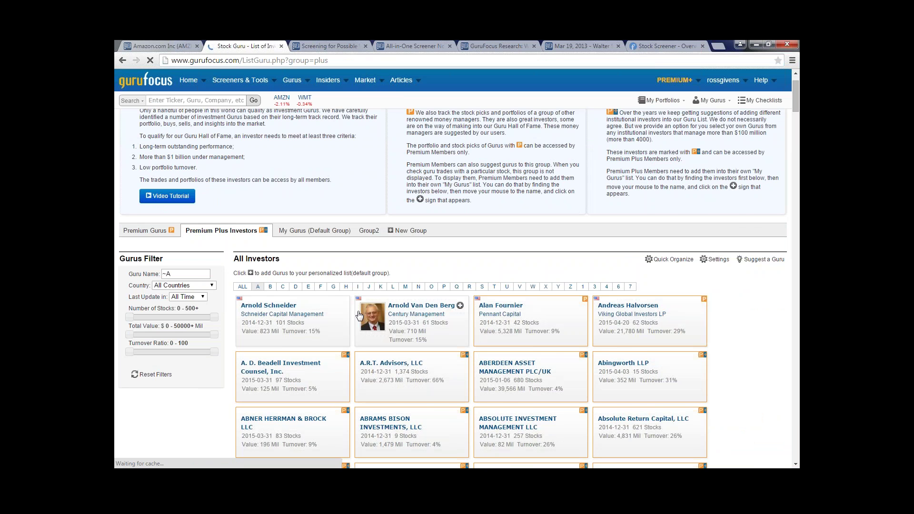
scroll(355, 297, down, 1)
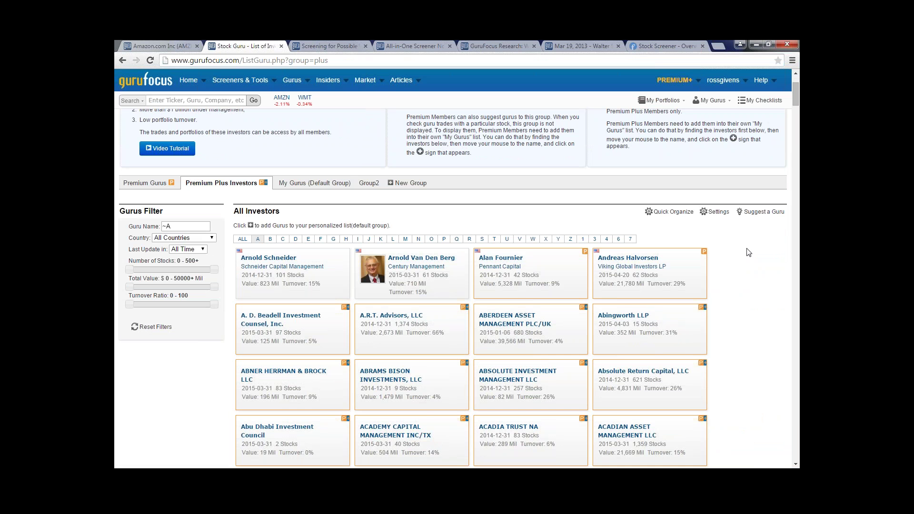
drag(799, 104, 798, 124)
scroll(708, 200, down, 4)
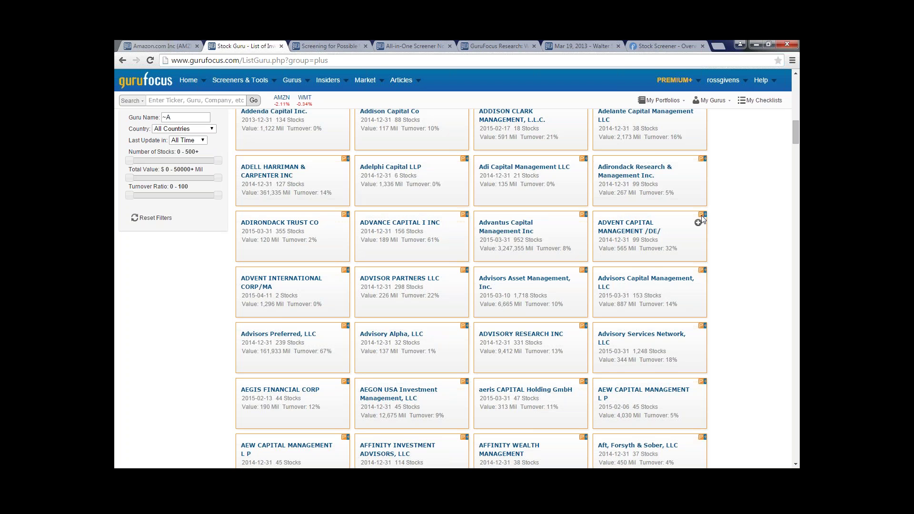
mouse_move(699, 226)
drag(797, 132, 798, 80)
- Return to the GuruFocus home page and look over the available screeners and tools
click(151, 82)
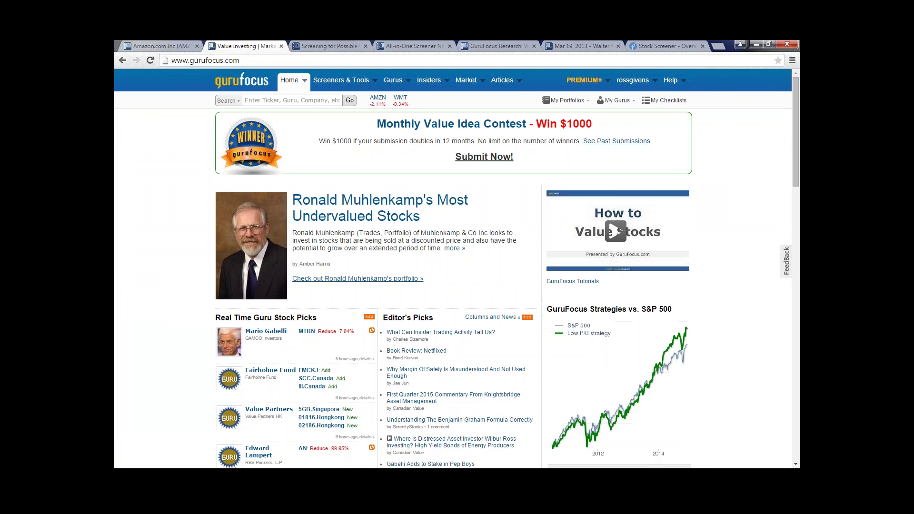
mouse_move(343, 81)
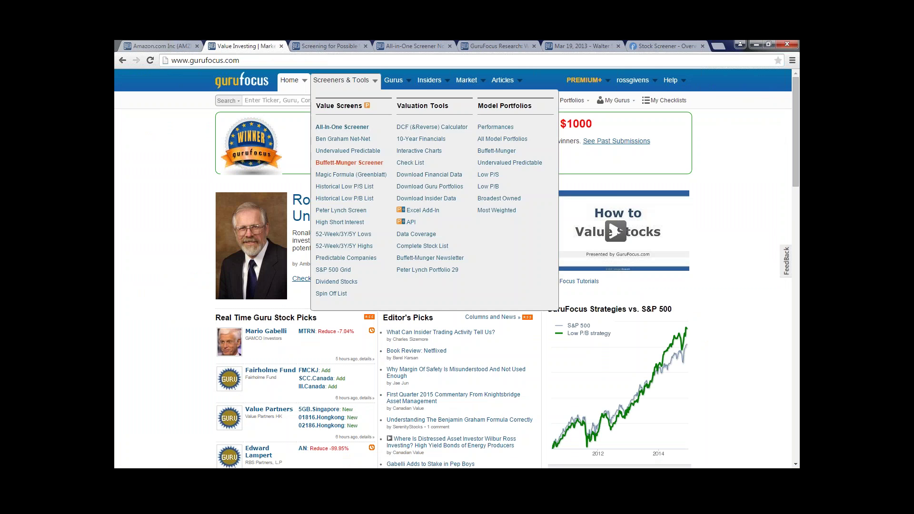
- Open the All-In-One Screener and screen only the stocks amzn, goog, aapl, gm, f and pg
click(335, 128)
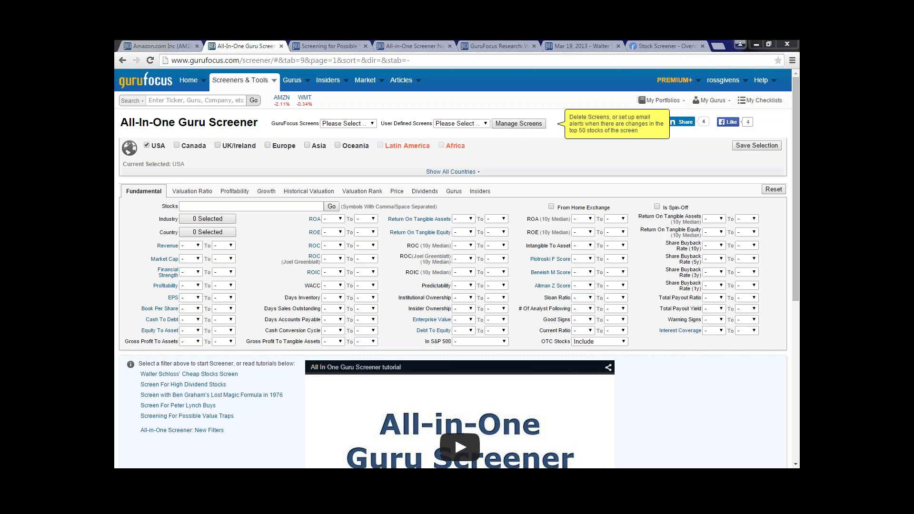
click(235, 206)
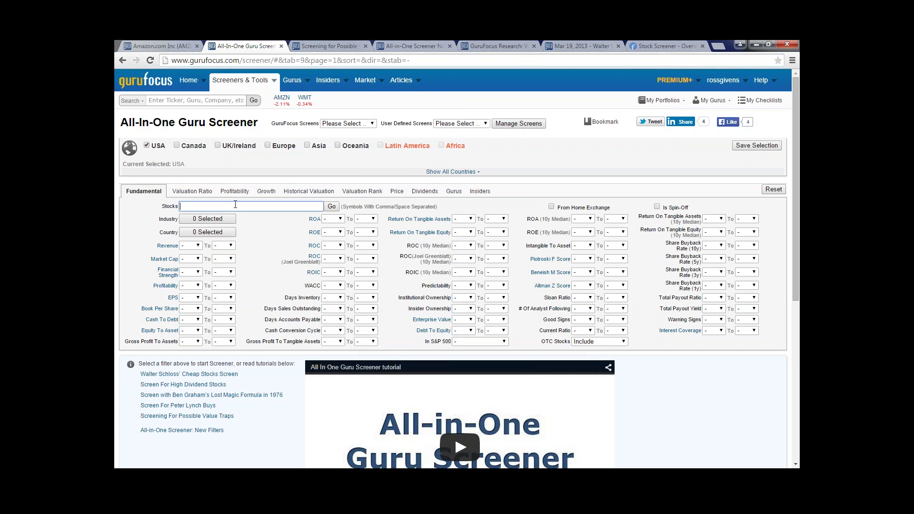
text(amzn, goog, apa)
key(BackSpace)
key(BackSpace)
key(BackSpace)
text(apl, gm, f, pg)
click(332, 207)
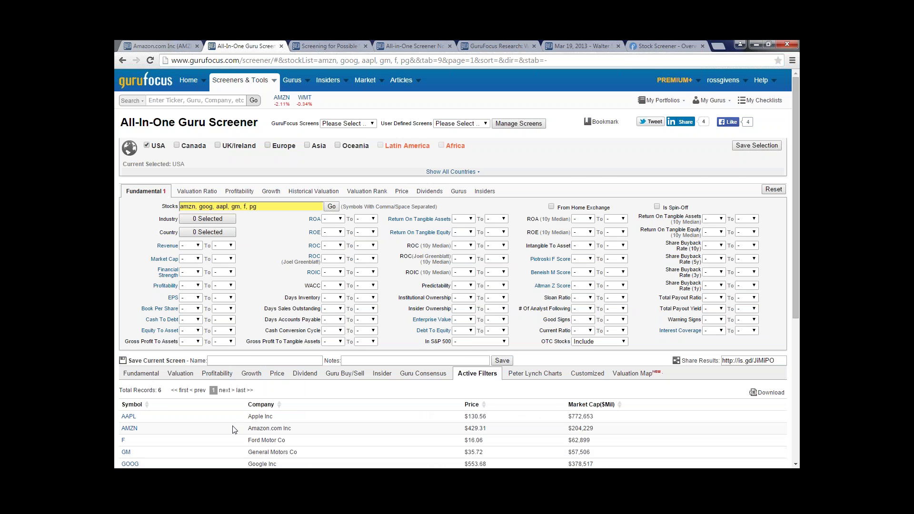
scroll(234, 429, down, 1)
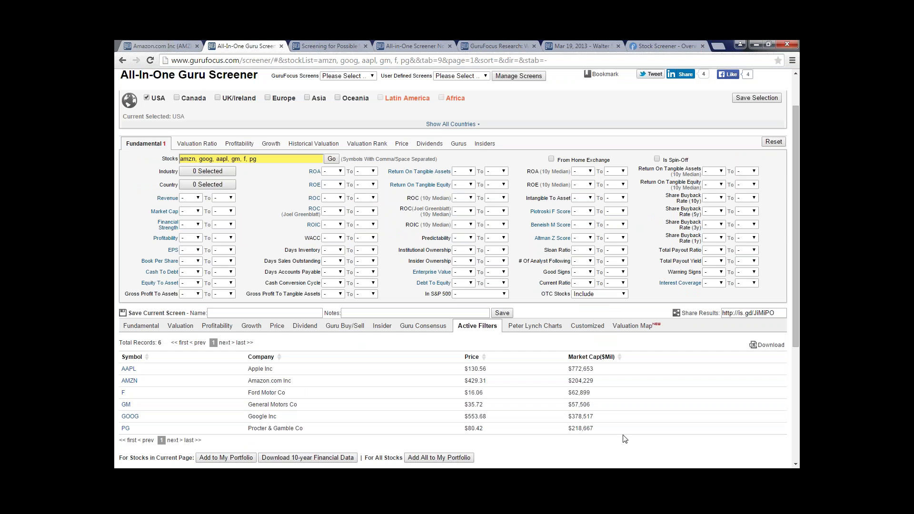
- Limit the screened stocks to a maximum P/E(TTM) of 17 and check the P/E values in the results
click(198, 145)
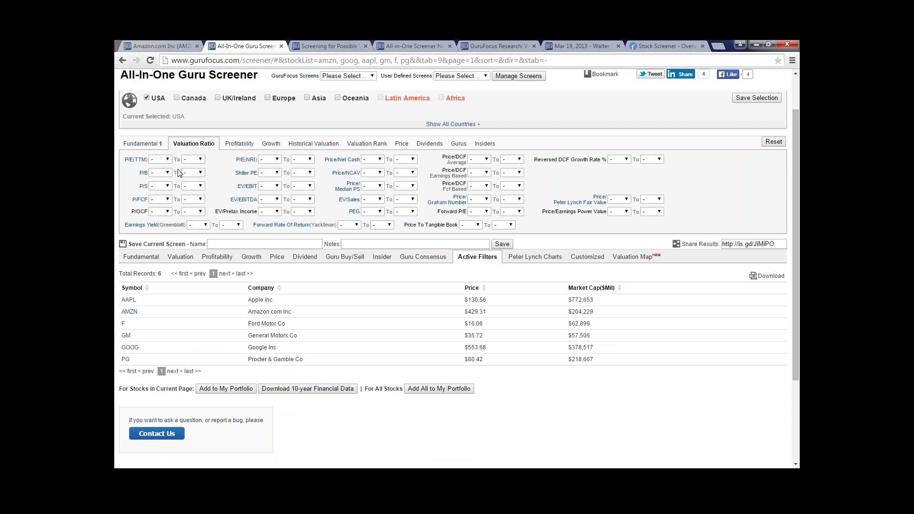
click(195, 159)
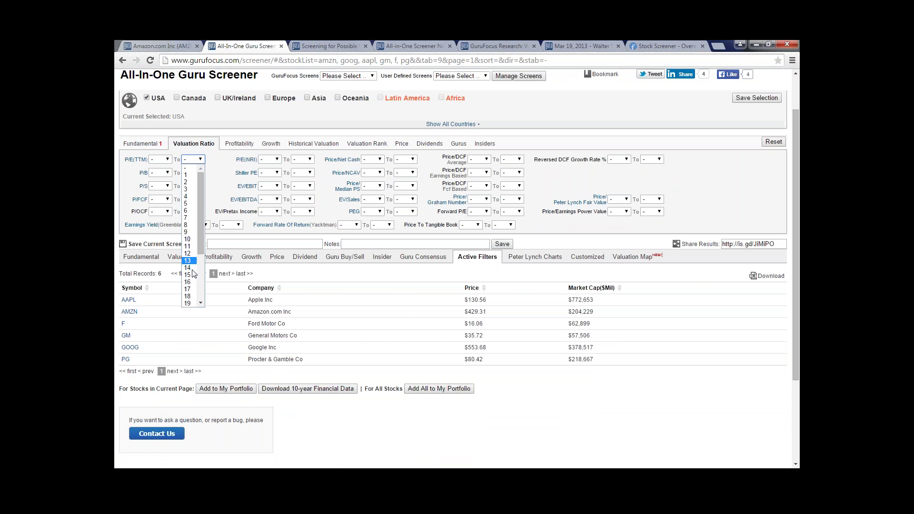
click(193, 291)
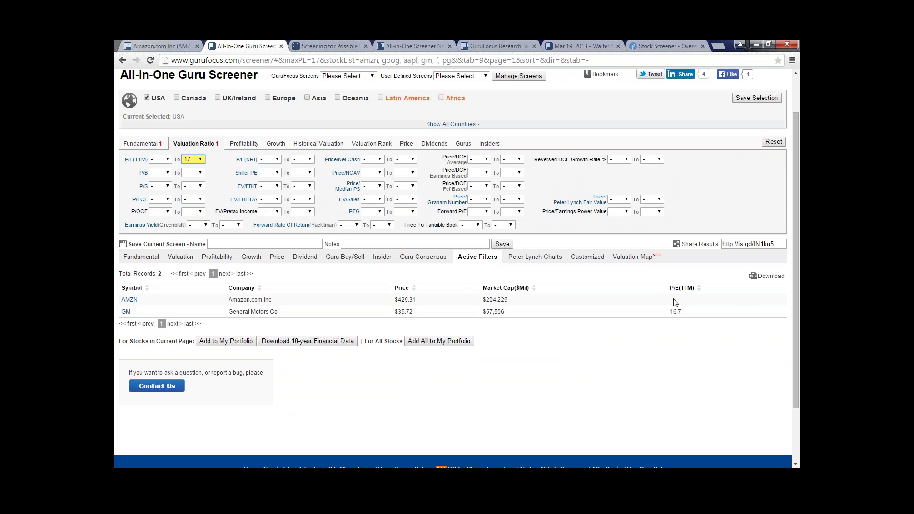
drag(673, 300, 658, 300)
click(658, 299)
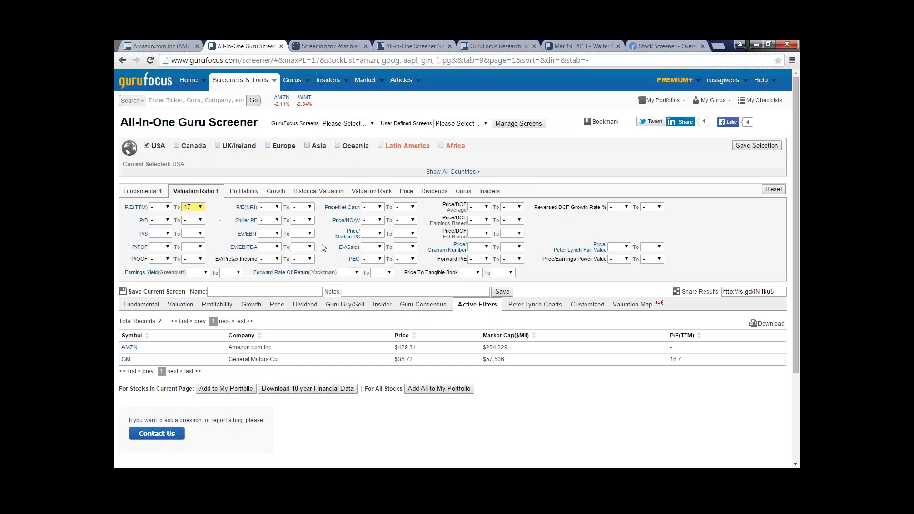
- Open the Historical Low P/B List, look through its companies, and return to a blank All-In-One Screener
scroll(324, 266, up, 1)
mouse_move(241, 84)
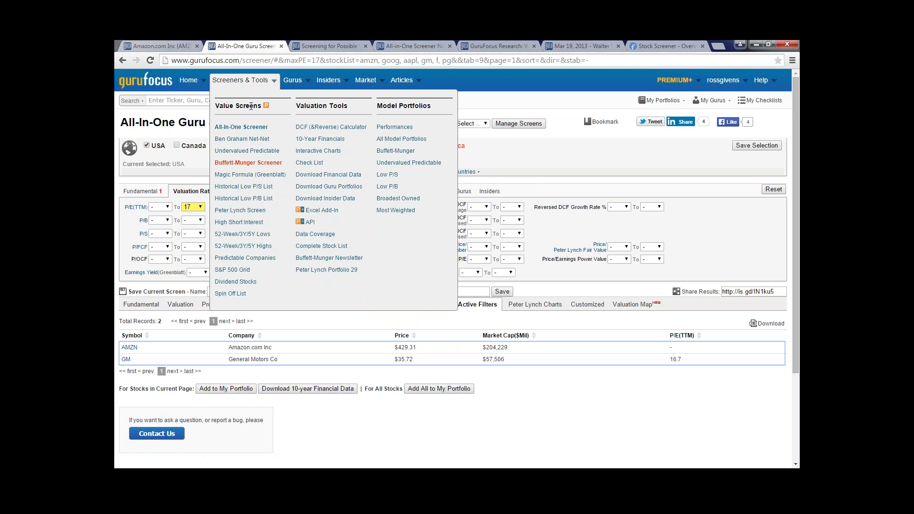
click(242, 198)
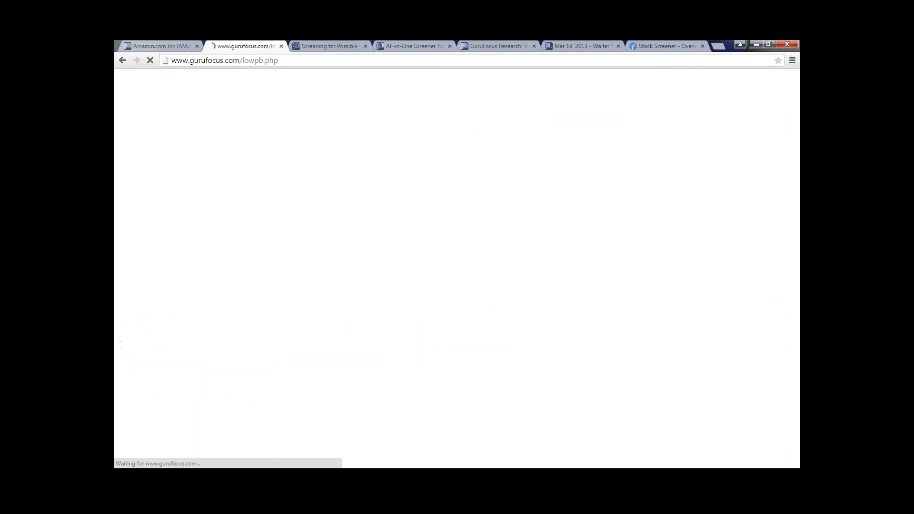
scroll(697, 272, down, 2)
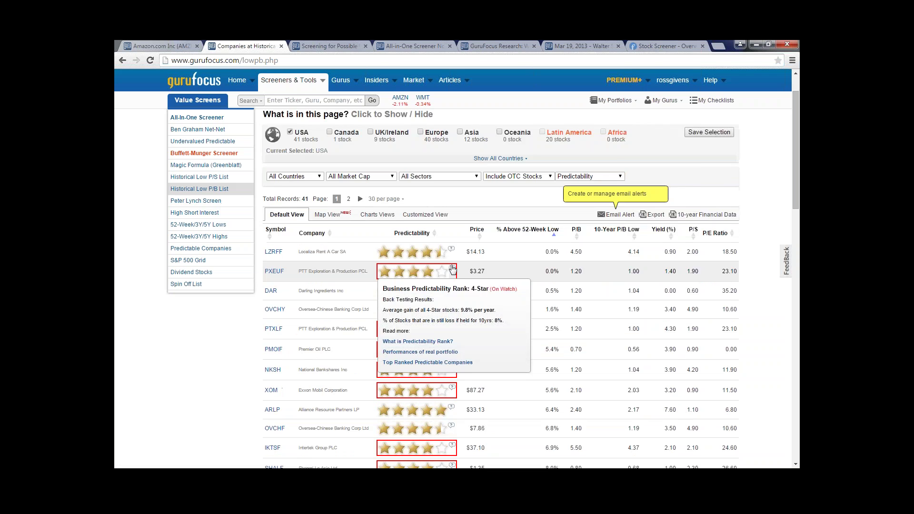
scroll(697, 273, up, 2)
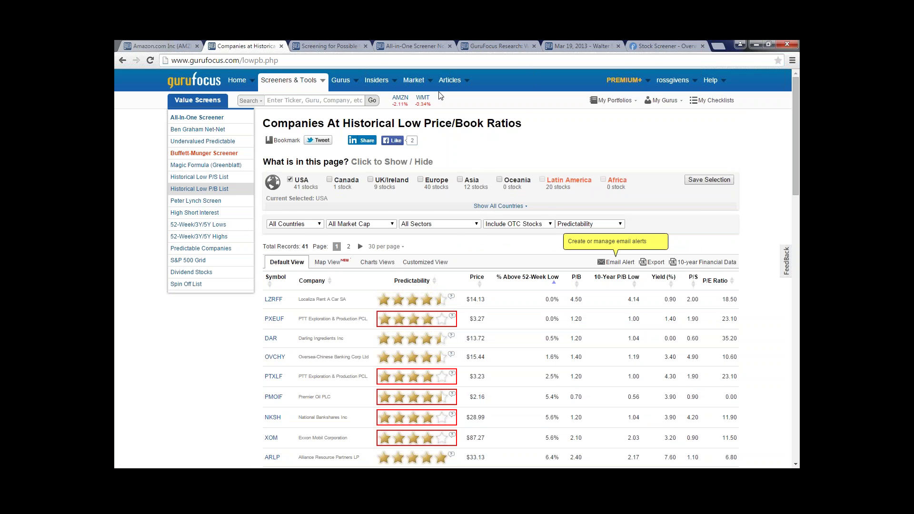
scroll(386, 222, down, 2)
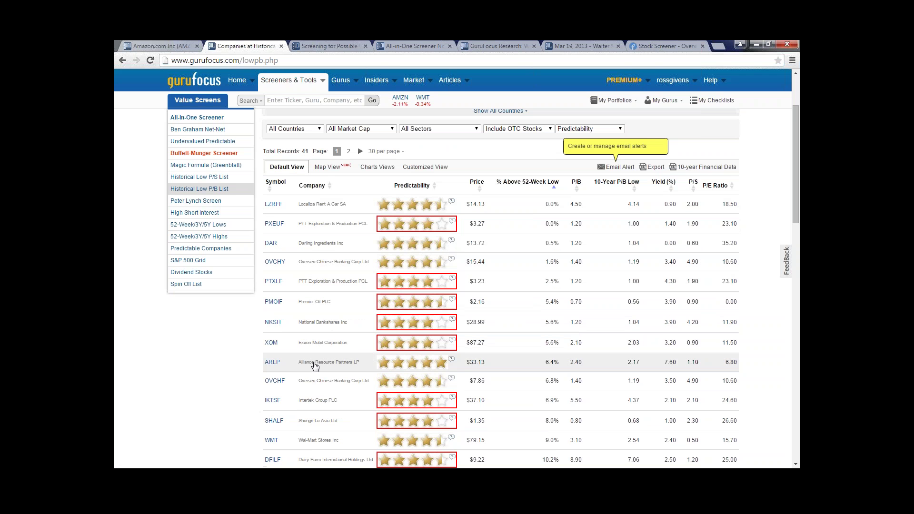
scroll(314, 366, down, 2)
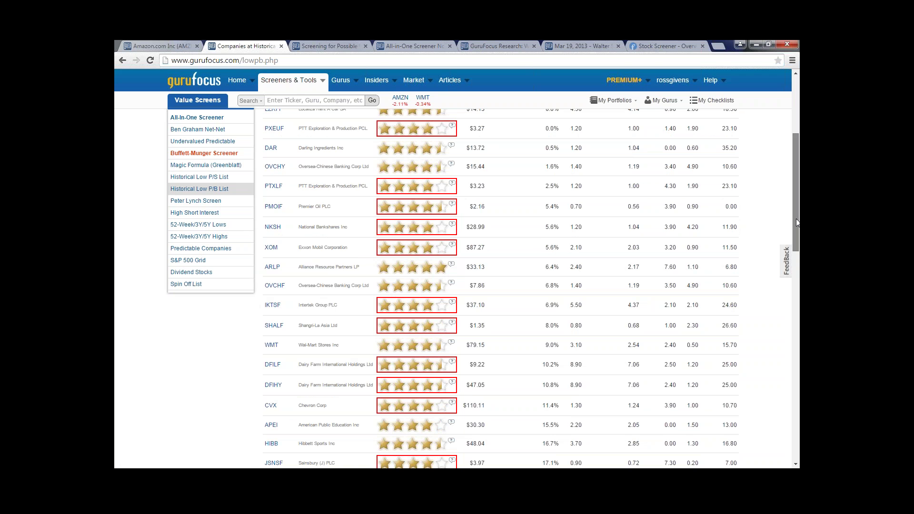
drag(797, 223, 788, 147)
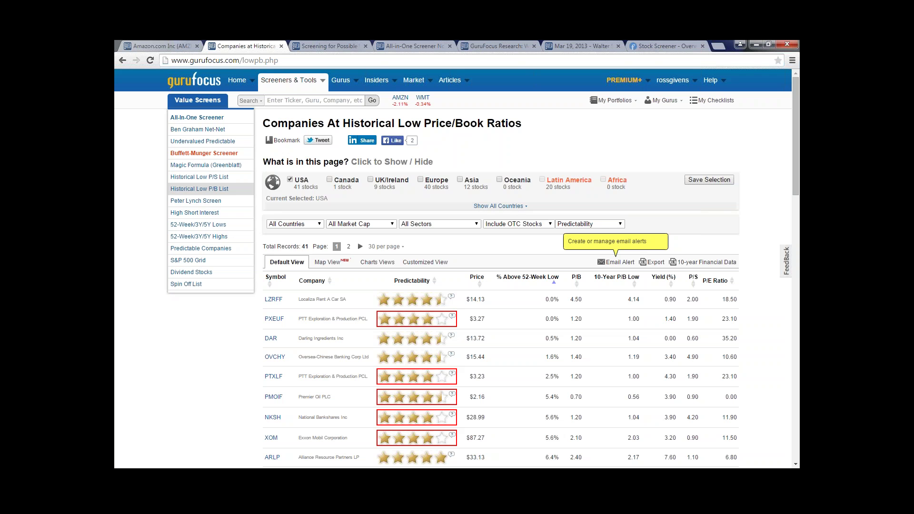
mouse_move(301, 82)
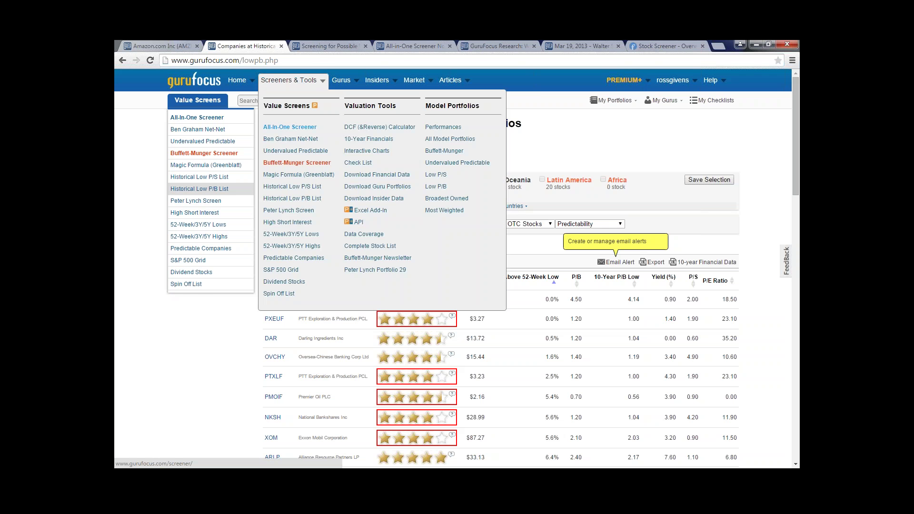
click(290, 127)
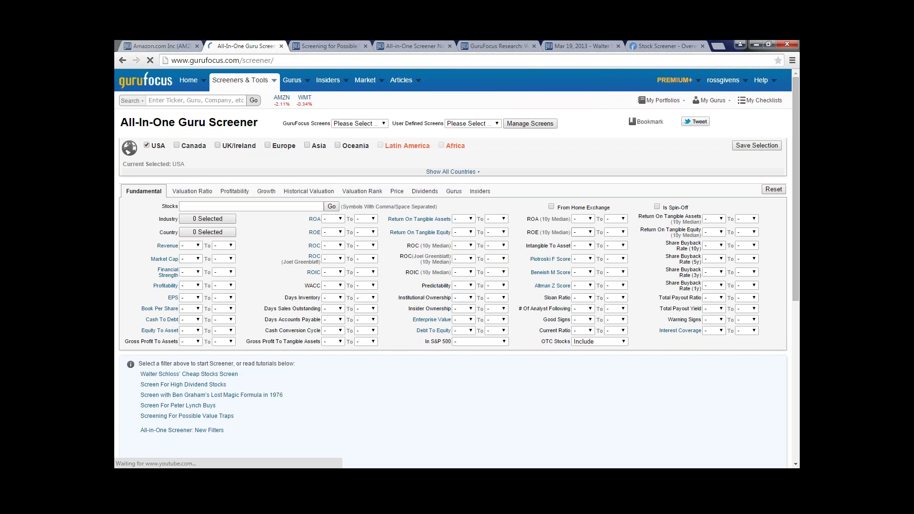